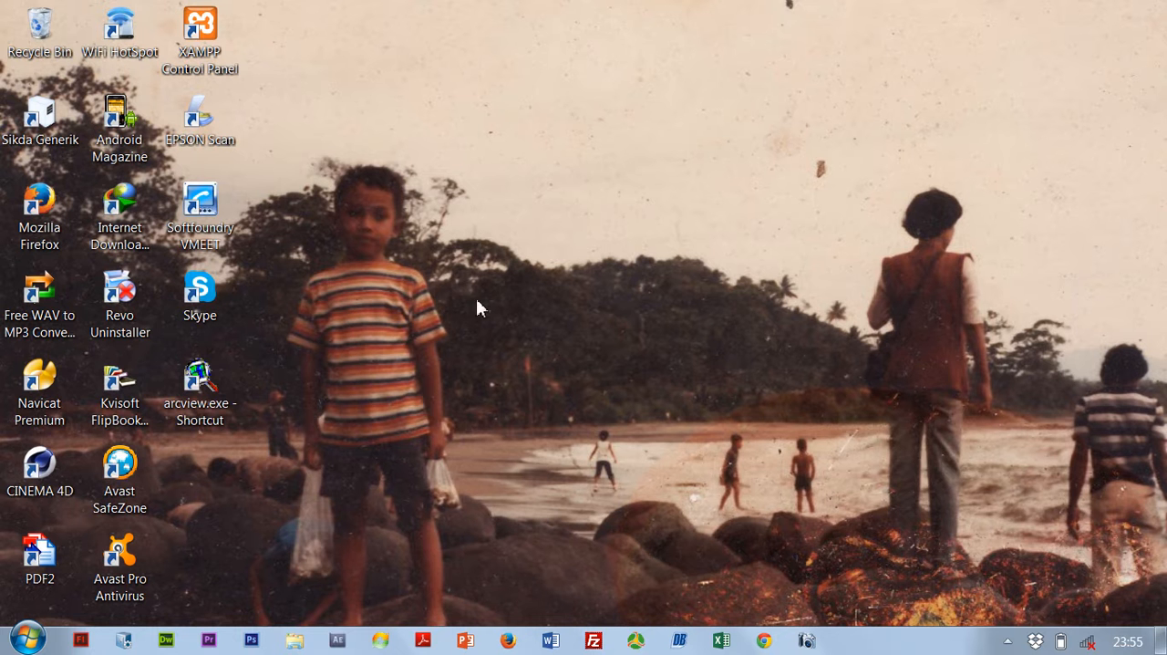
# Launch ArcView GIS 3.3 from the desktop, dismiss its startup dialogs and maximize its window.
pyautogui.doubleClick(206, 390)
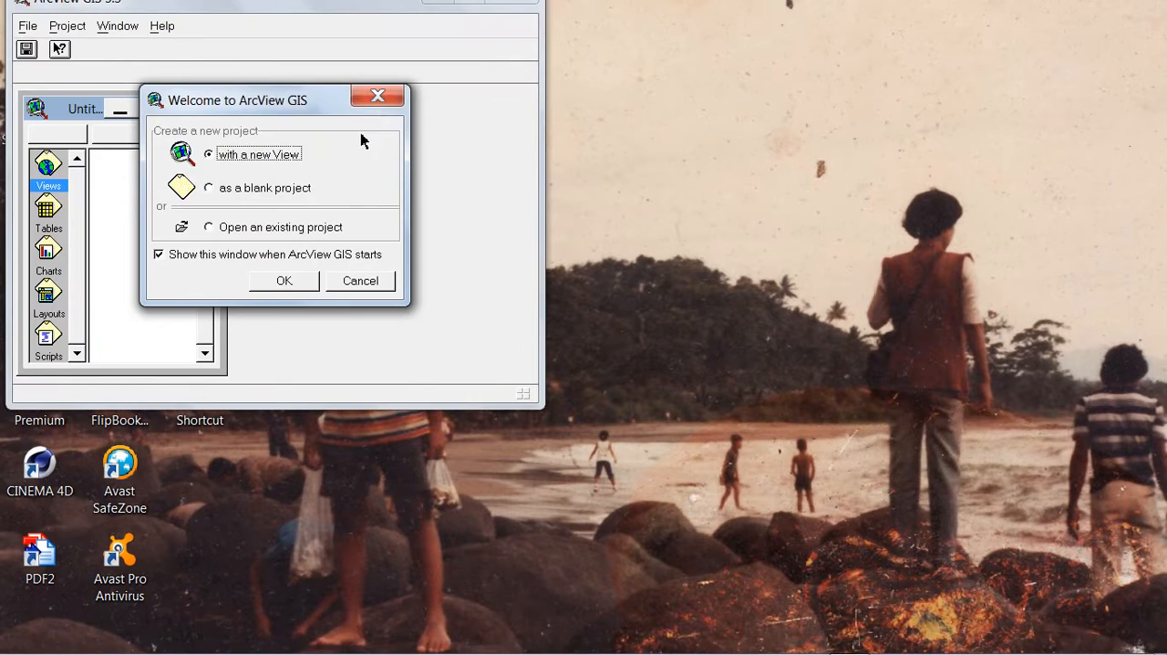
pyautogui.click(379, 98)
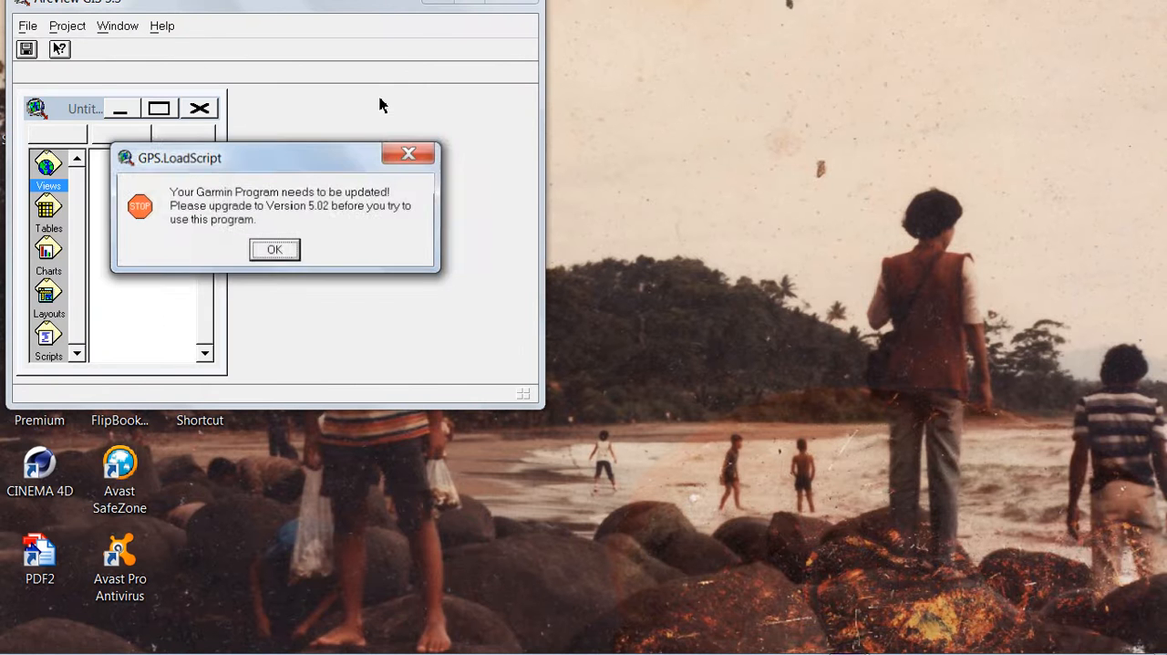
pyautogui.click(414, 154)
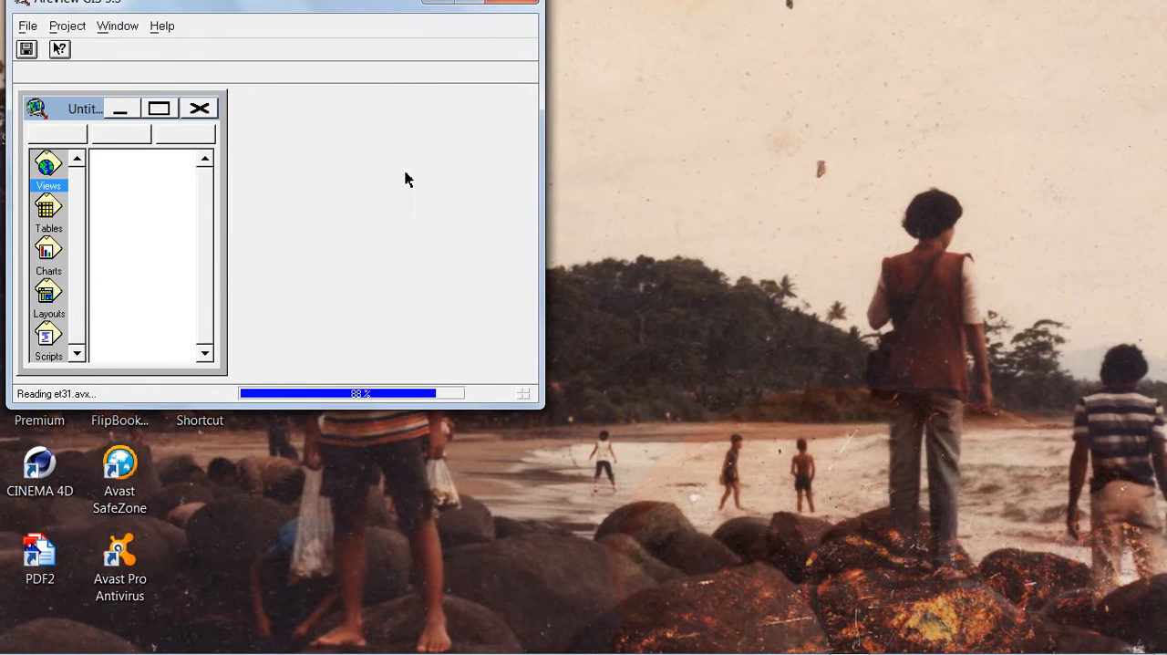
pyautogui.click(471, 6)
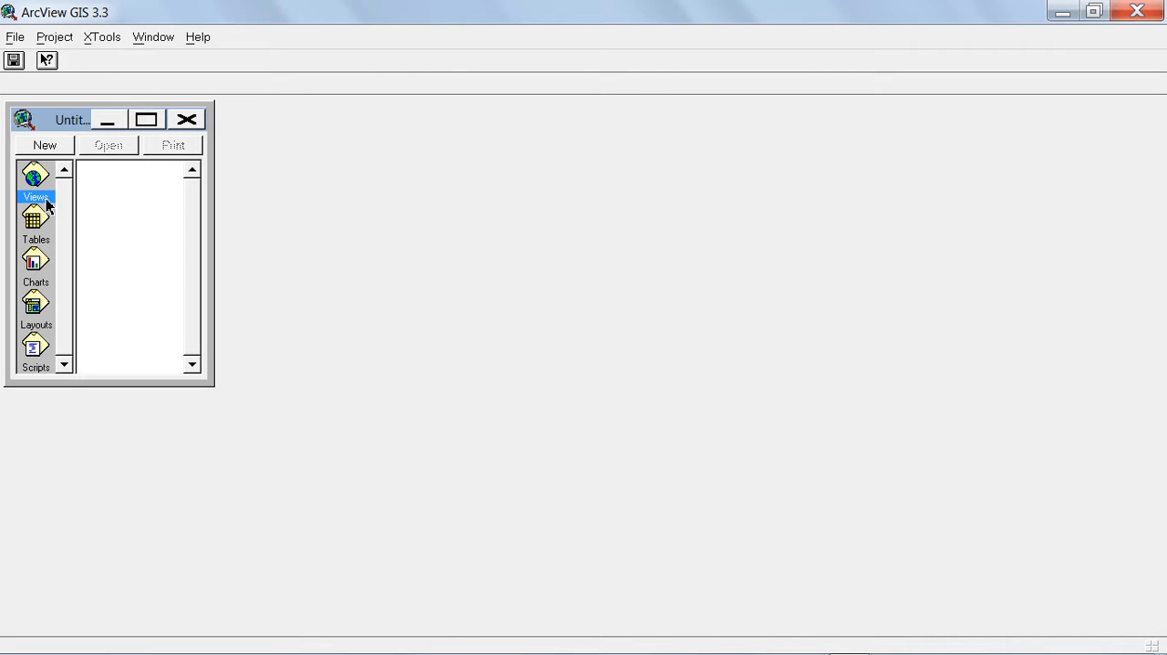
# Create a new view and add the theme cianjurdesa.shp from e:\latihan_arcview to it.
pyautogui.click(43, 146)
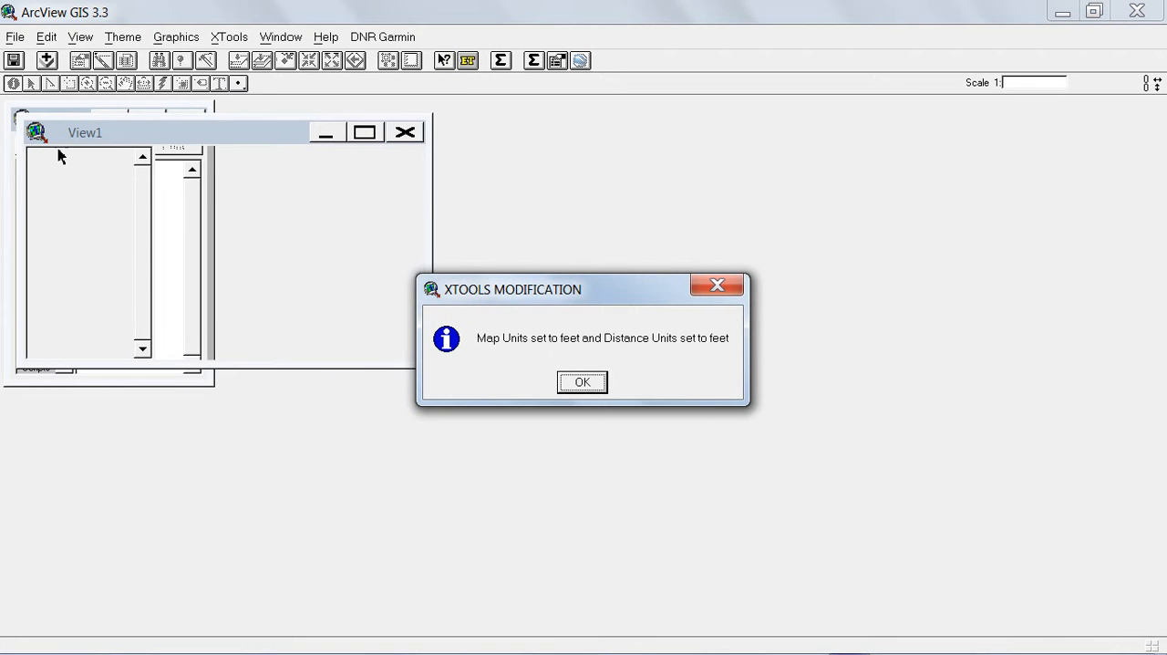
pyautogui.click(582, 383)
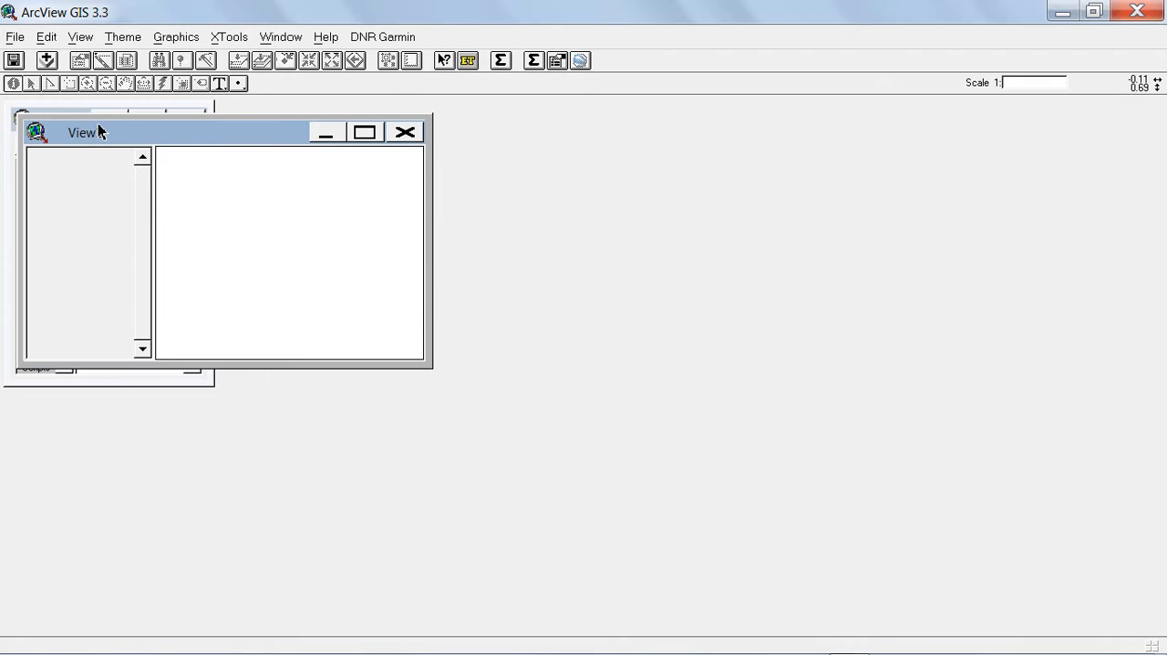
pyautogui.click(47, 61)
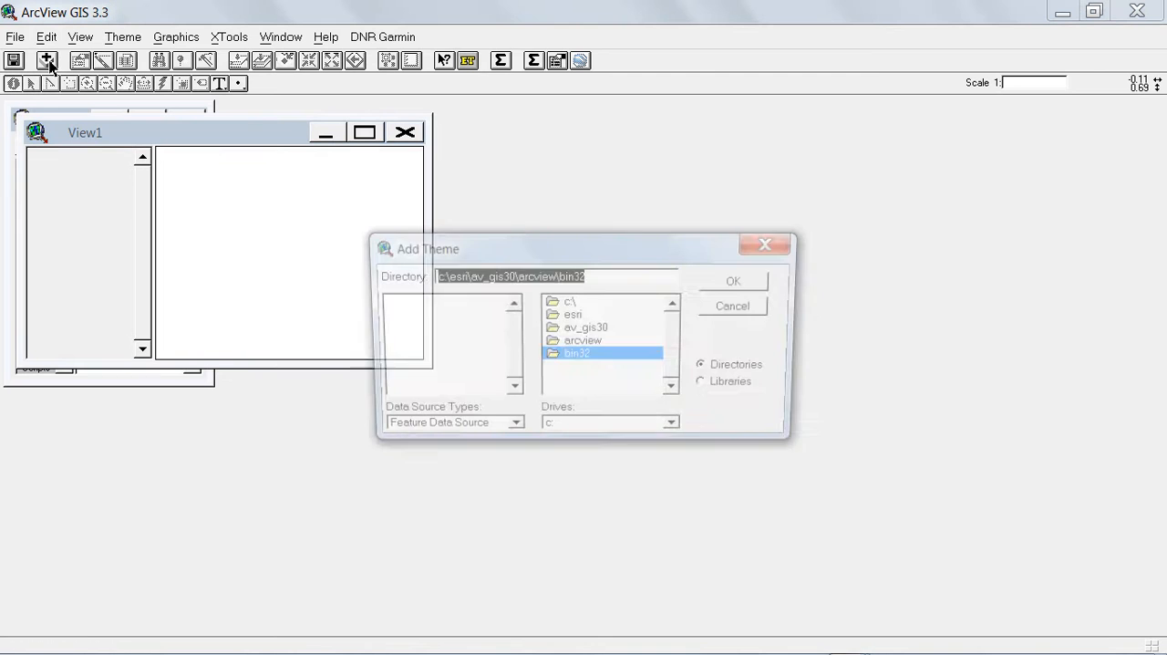
pyautogui.click(678, 432)
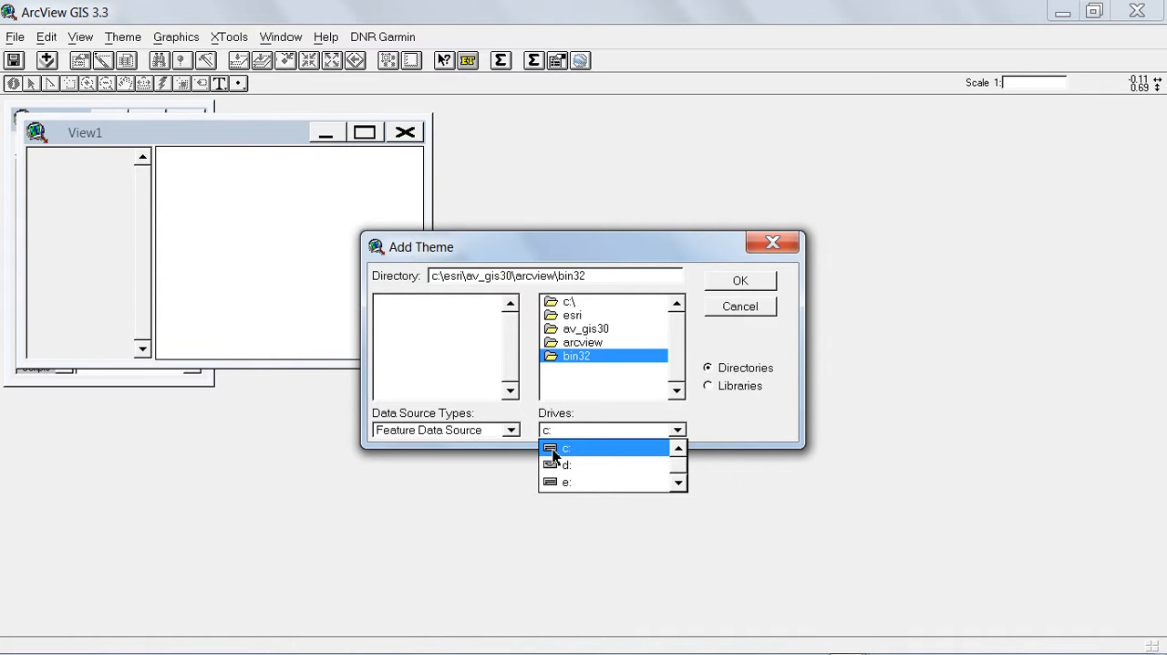
pyautogui.click(567, 482)
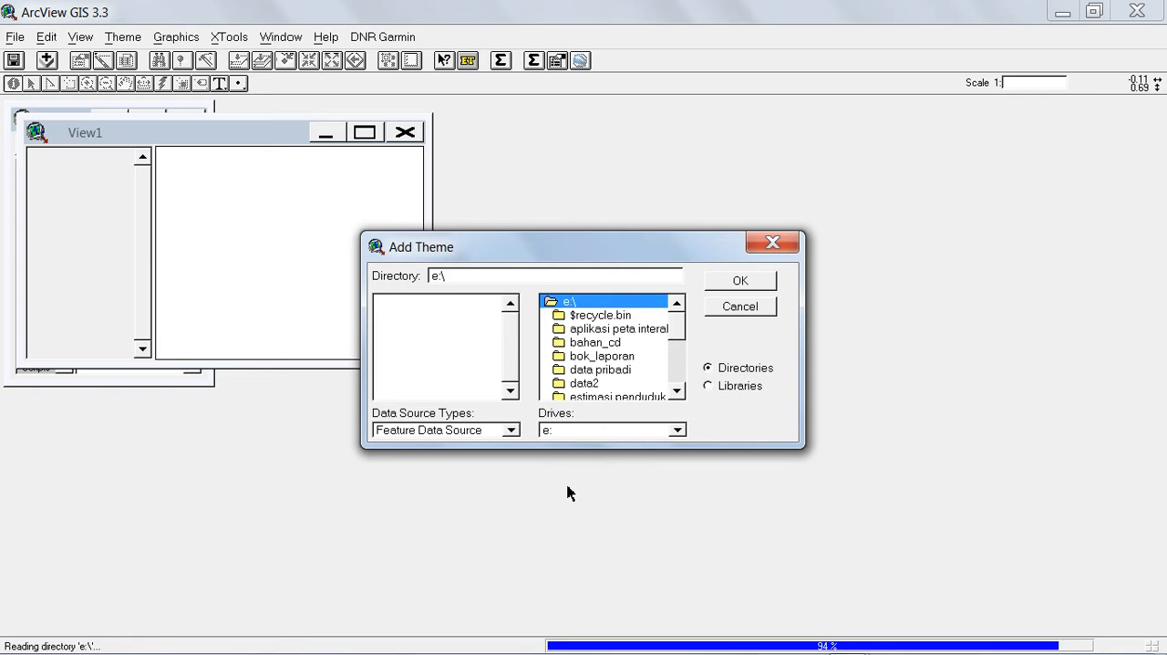
pyautogui.click(678, 346)
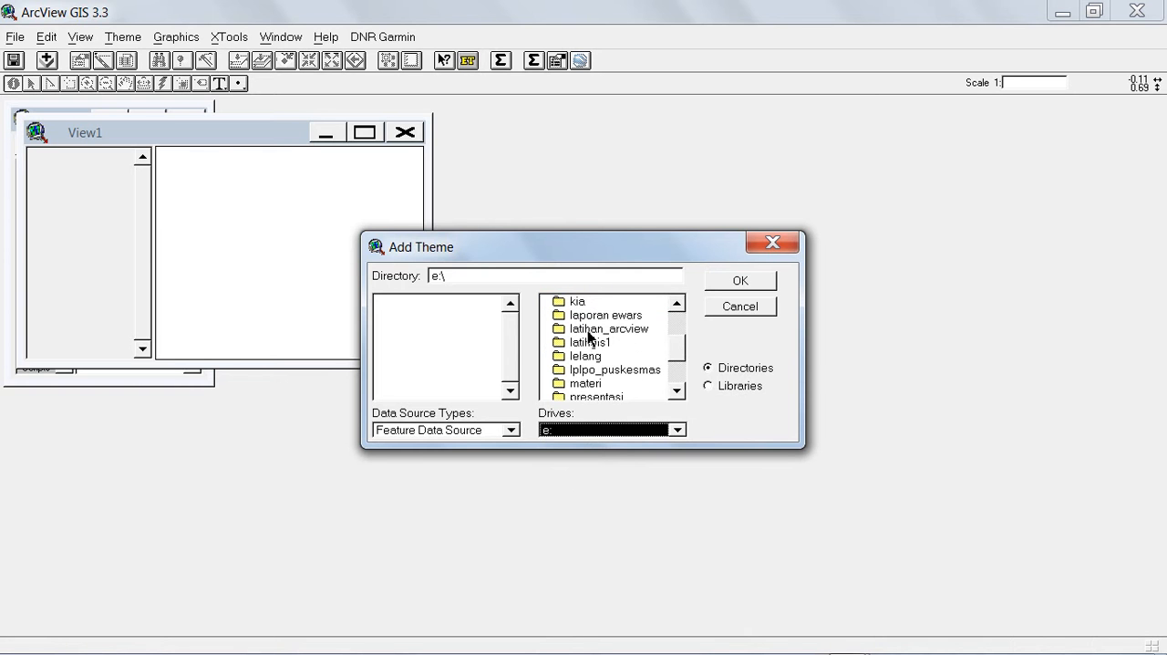
pyautogui.doubleClick(629, 329)
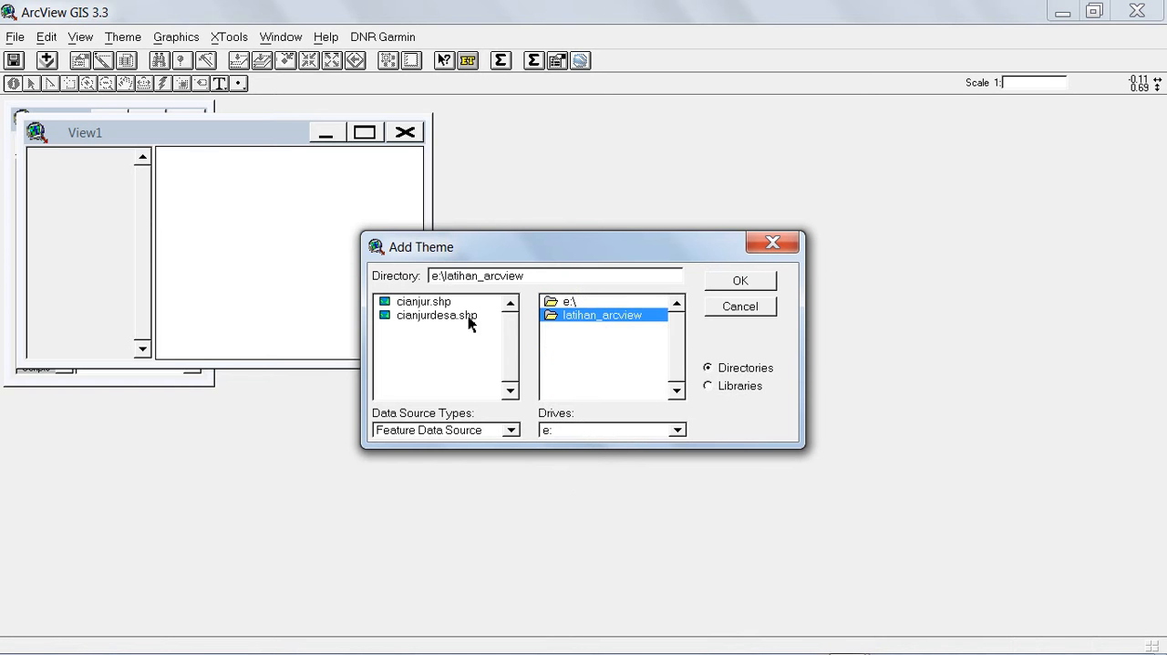
pyautogui.click(438, 318)
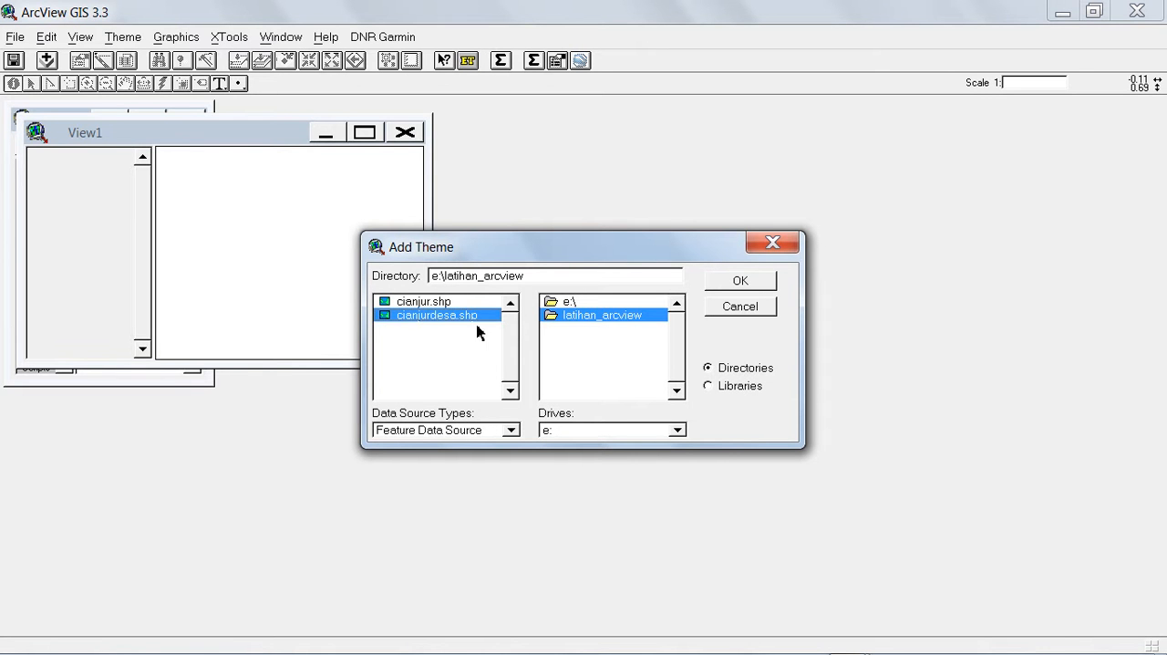
pyautogui.click(741, 285)
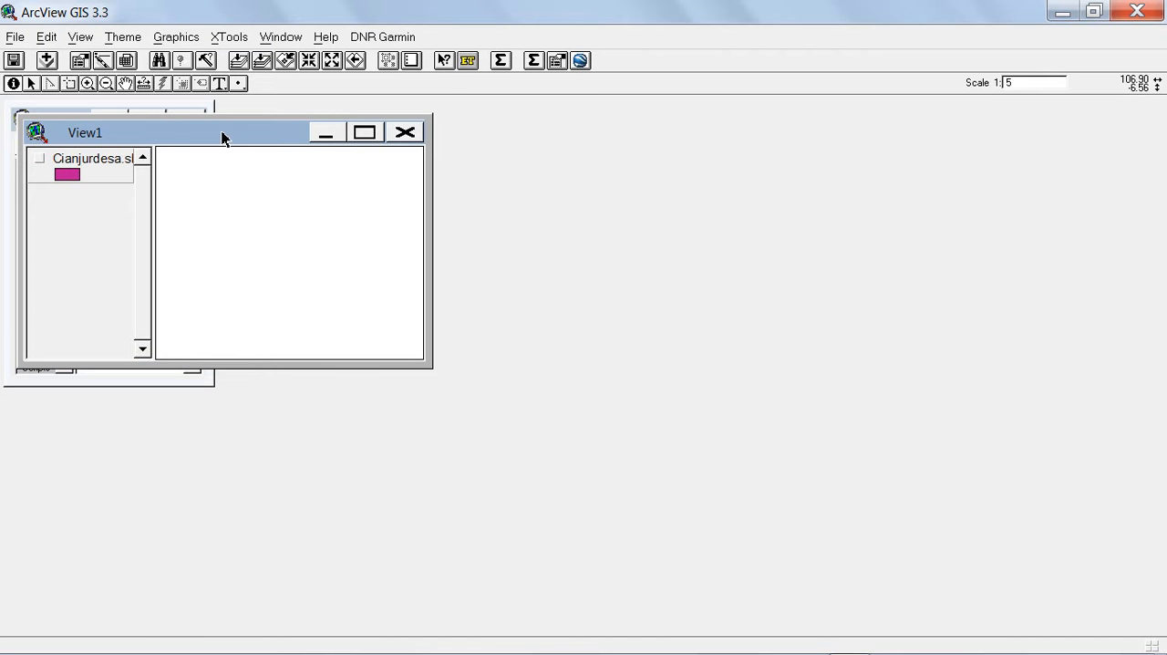
# Display the Cianjurdesa.shp theme on the map and move the View1 window clear of the project window.
pyautogui.click(39, 160)
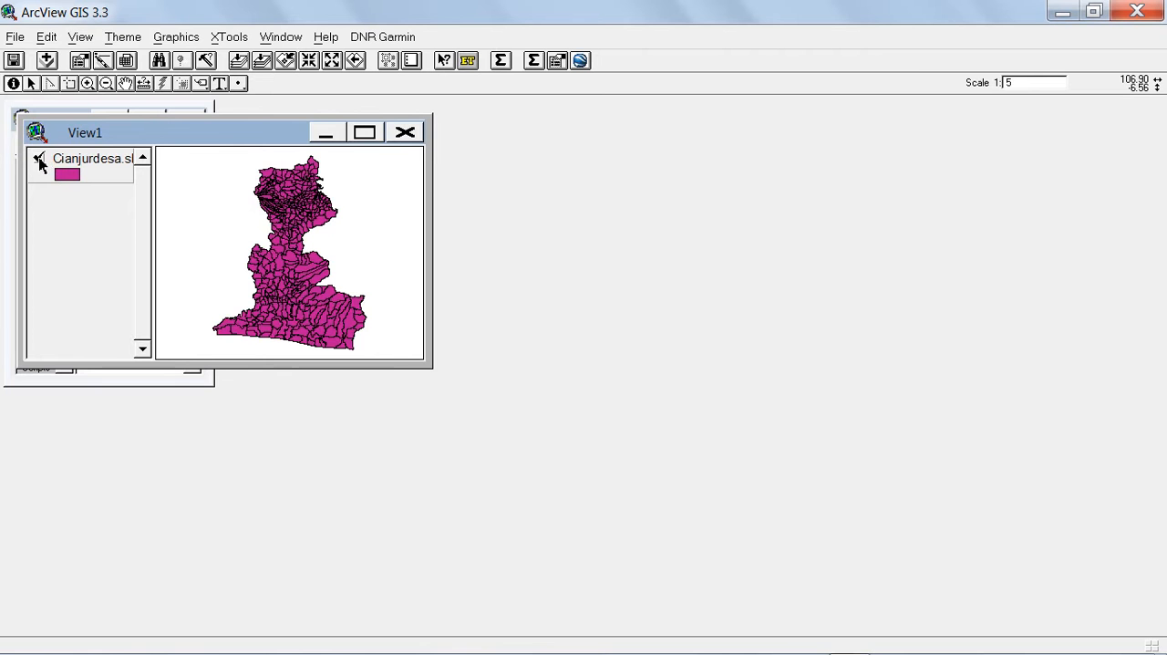
pyautogui.moveTo(191, 137); pyautogui.dragTo(438, 134)
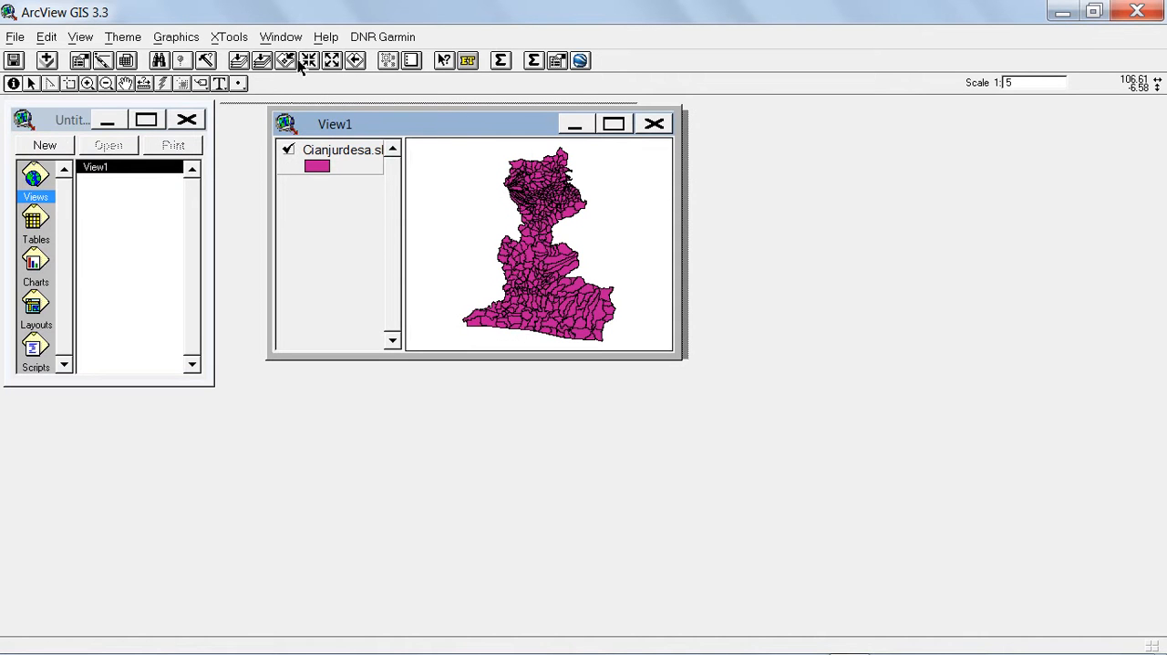
# Open the Cianjurdesa.shp attribute table, place it enlarged below View1 and review its columns through Hectares.
pyautogui.click(129, 66)
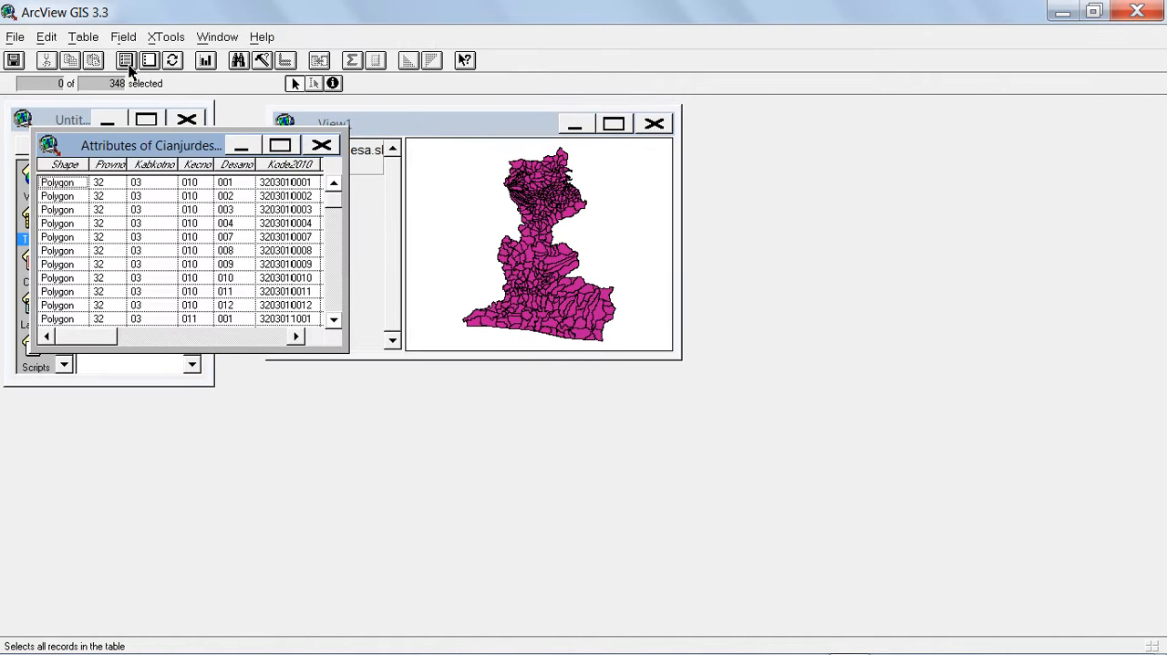
pyautogui.moveTo(167, 297); pyautogui.dragTo(159, 429)
pyautogui.moveTo(345, 463); pyautogui.dragTo(1054, 517)
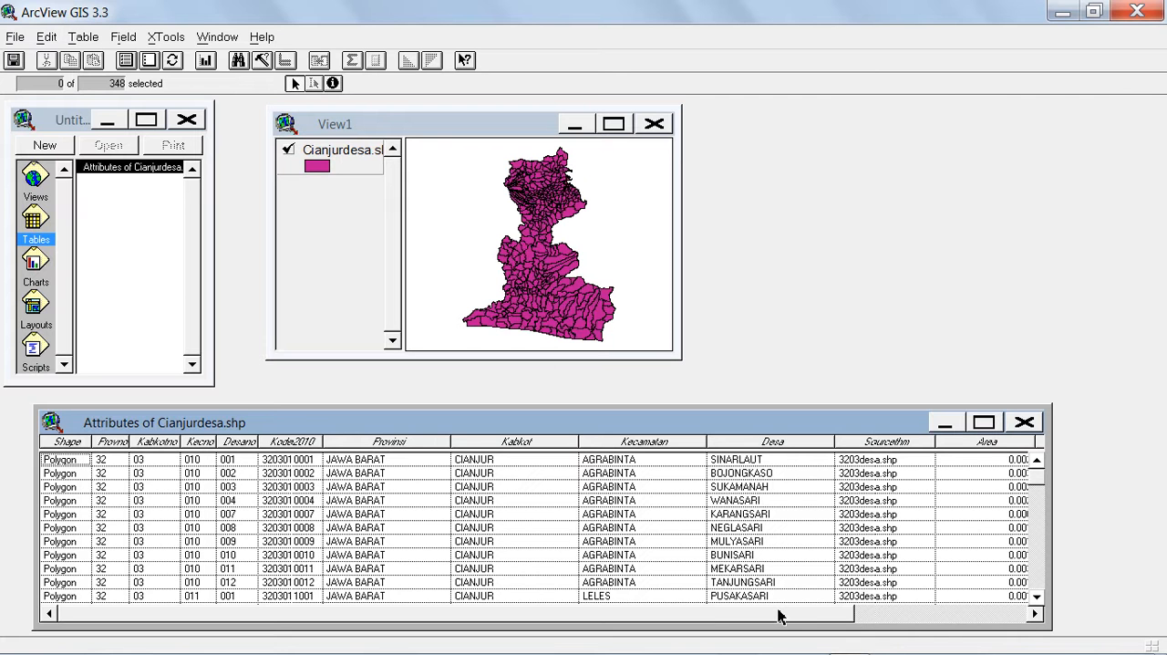
pyautogui.moveTo(815, 615); pyautogui.dragTo(963, 629)
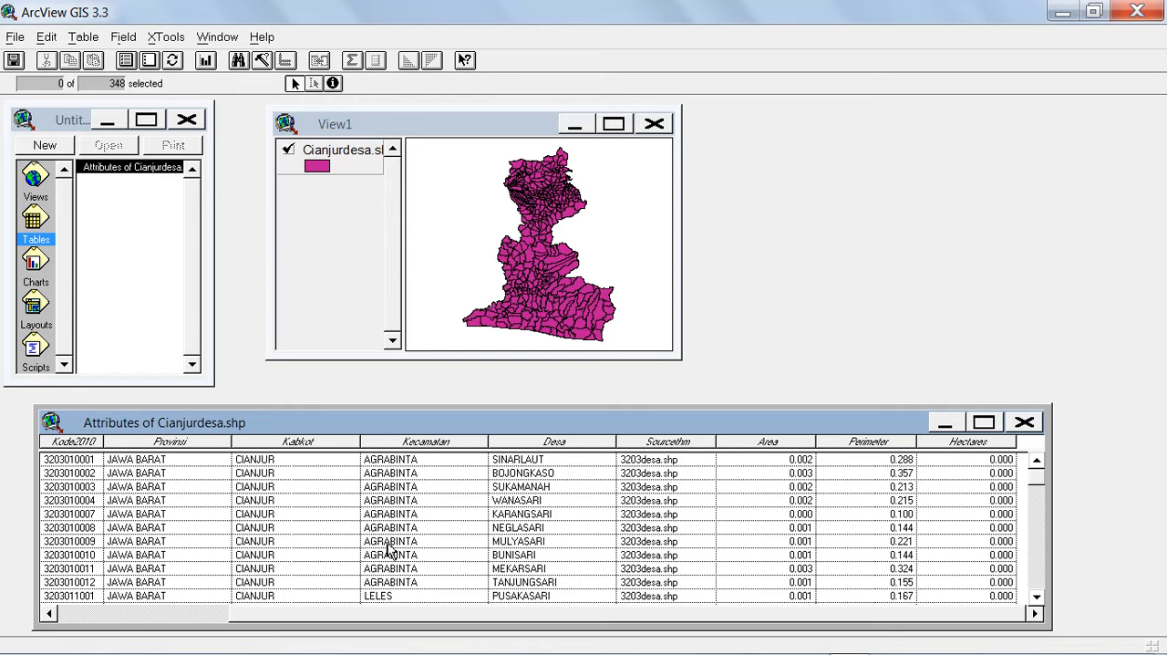
pyautogui.moveTo(378, 618); pyautogui.dragTo(455, 618)
# Start editing the Cianjurdesa.shp attribute table and stop editing without saving the edits.
pyautogui.click(84, 38)
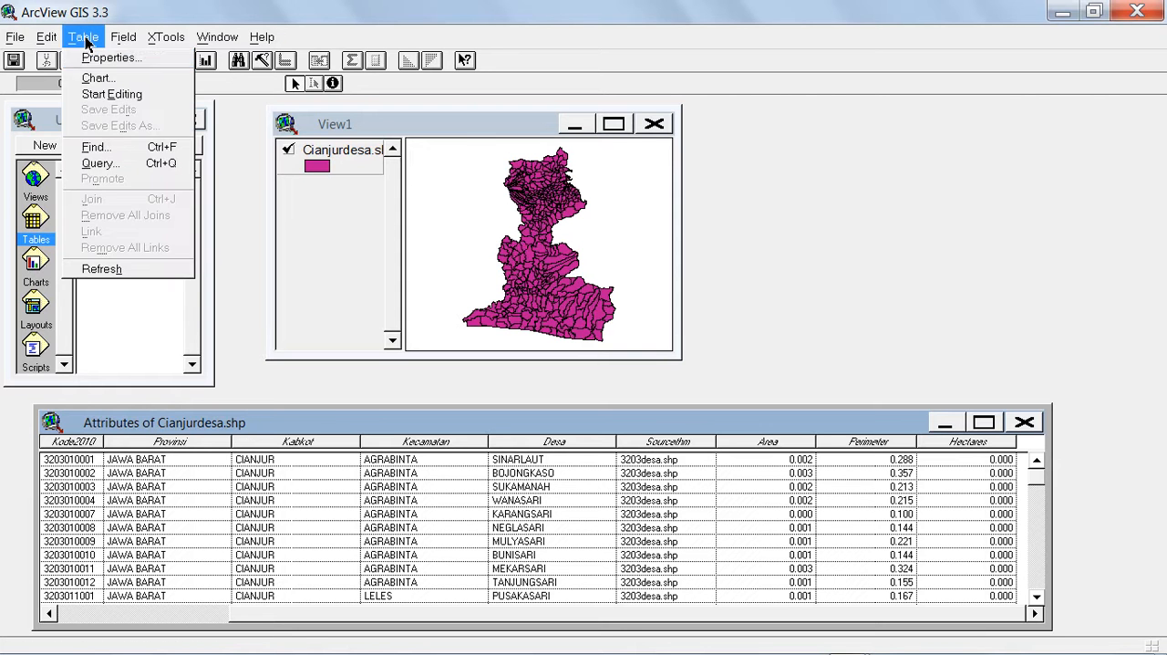
pyautogui.click(94, 95)
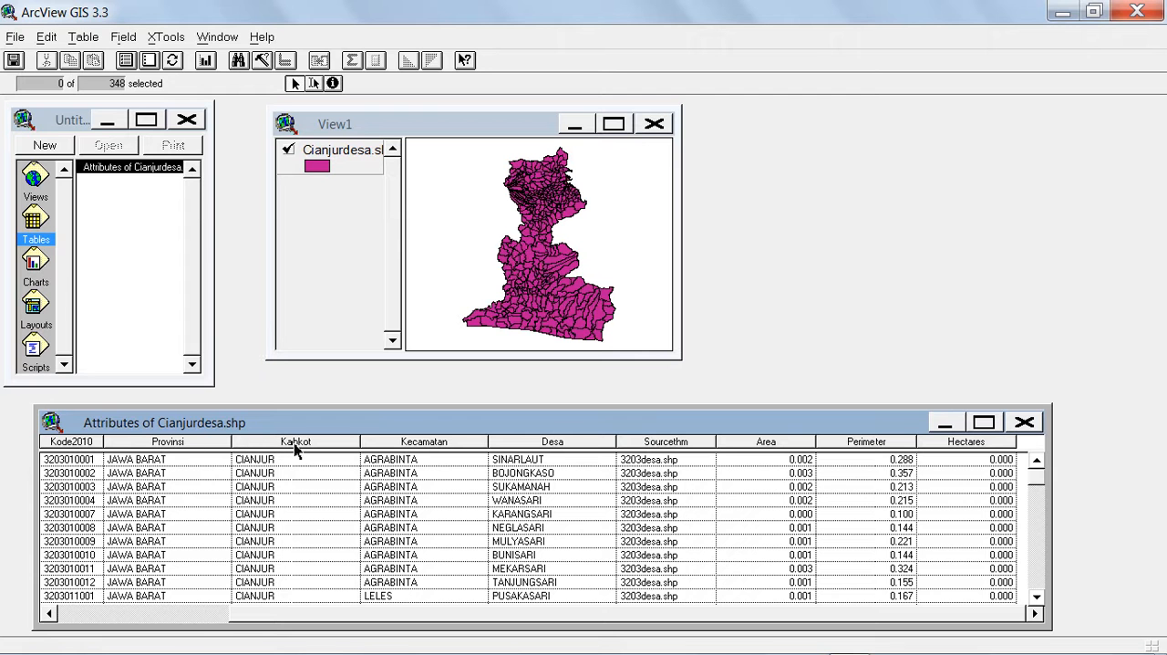
pyautogui.click(82, 38)
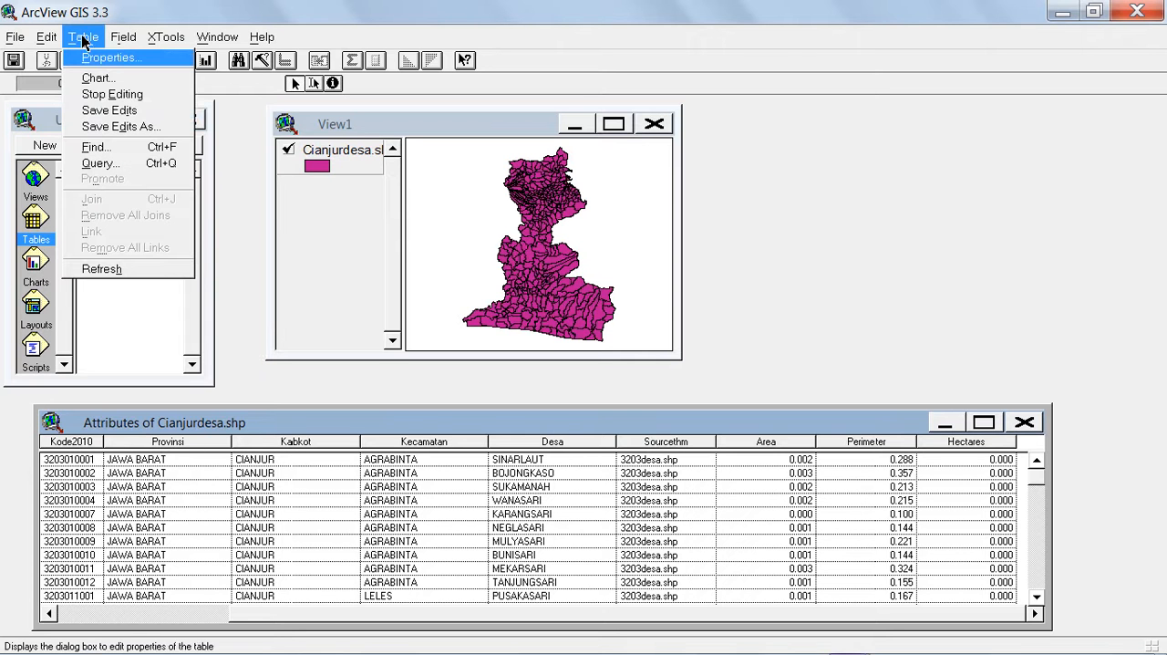
pyautogui.click(104, 95)
pyautogui.click(627, 385)
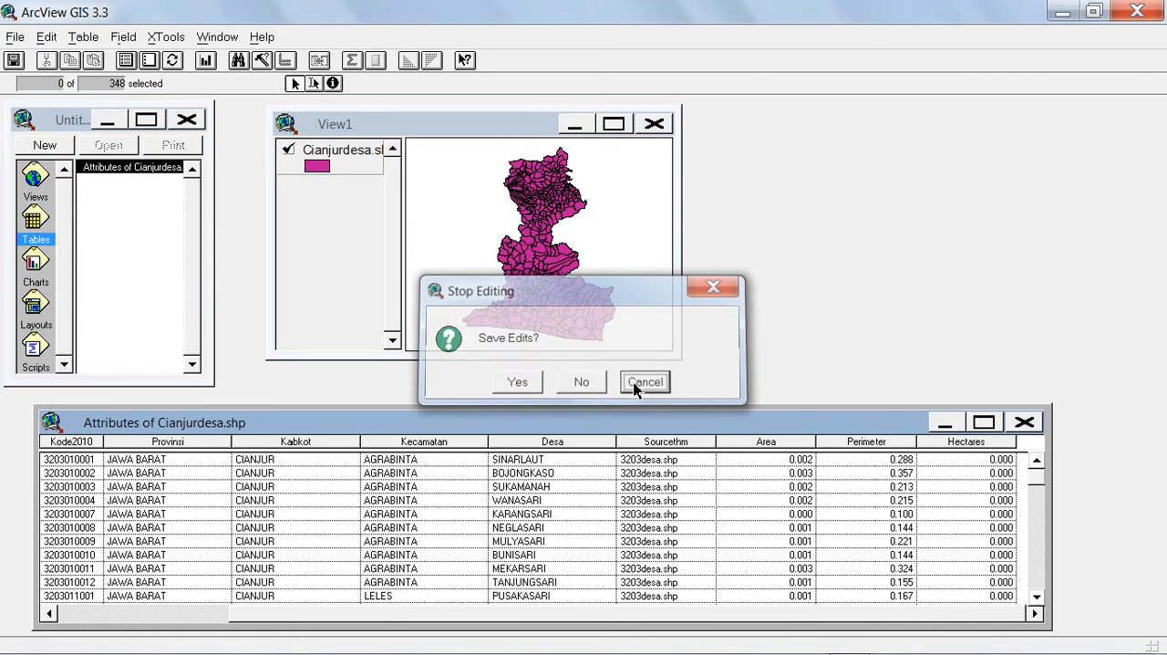
pyautogui.click(84, 40)
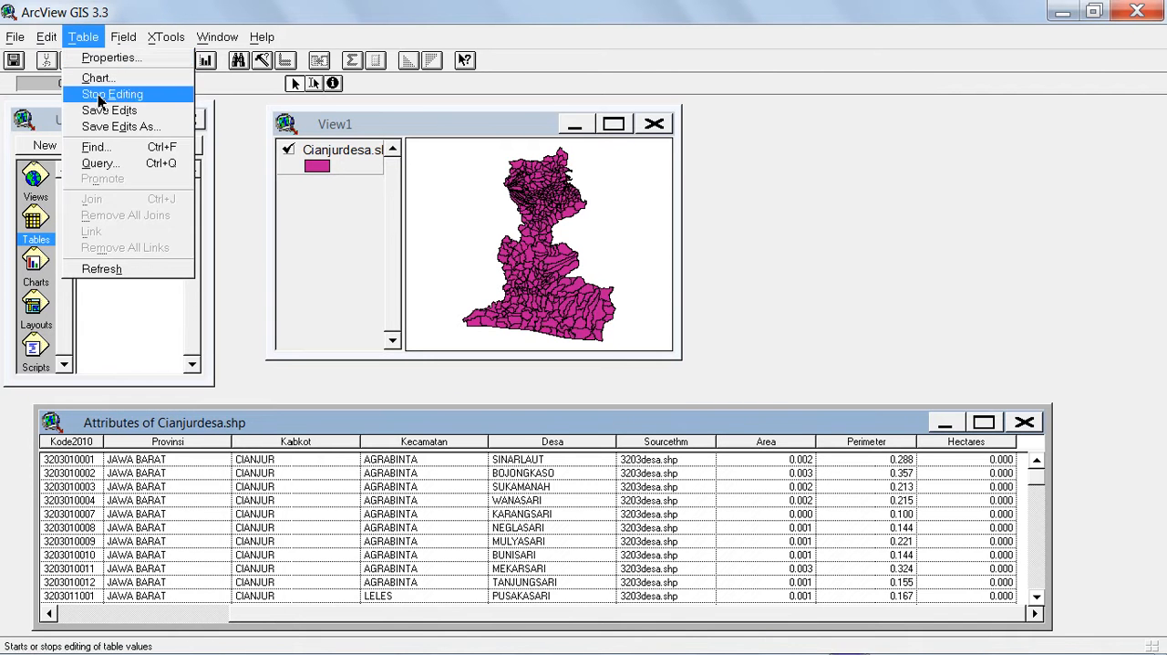
pyautogui.click(104, 95)
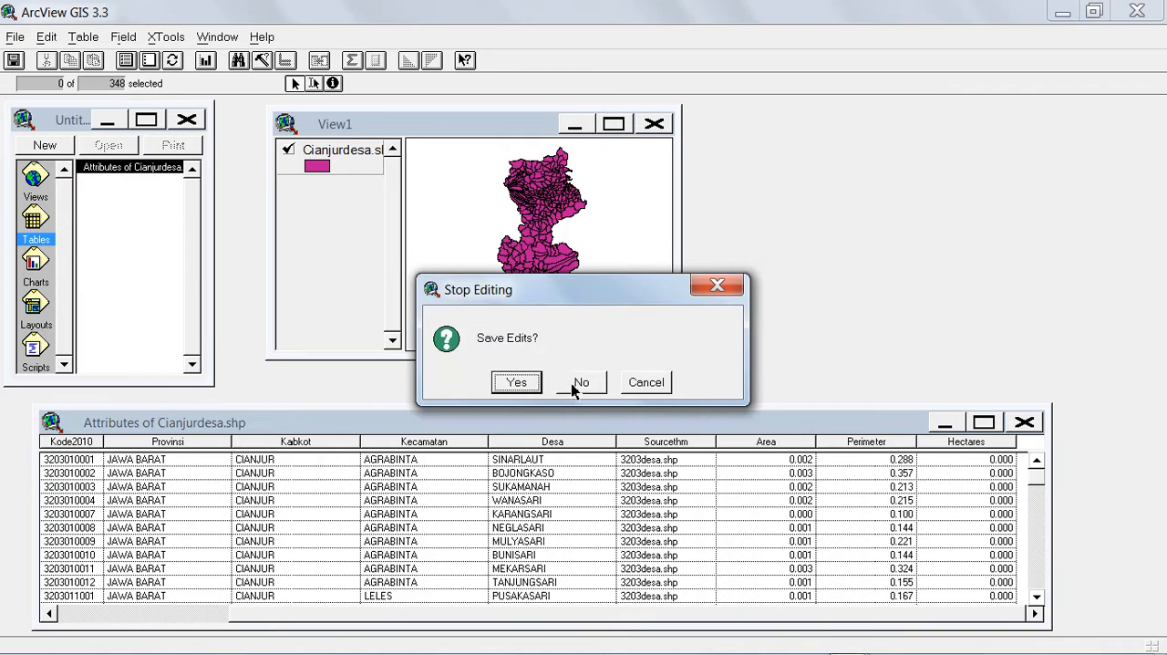
pyautogui.click(573, 389)
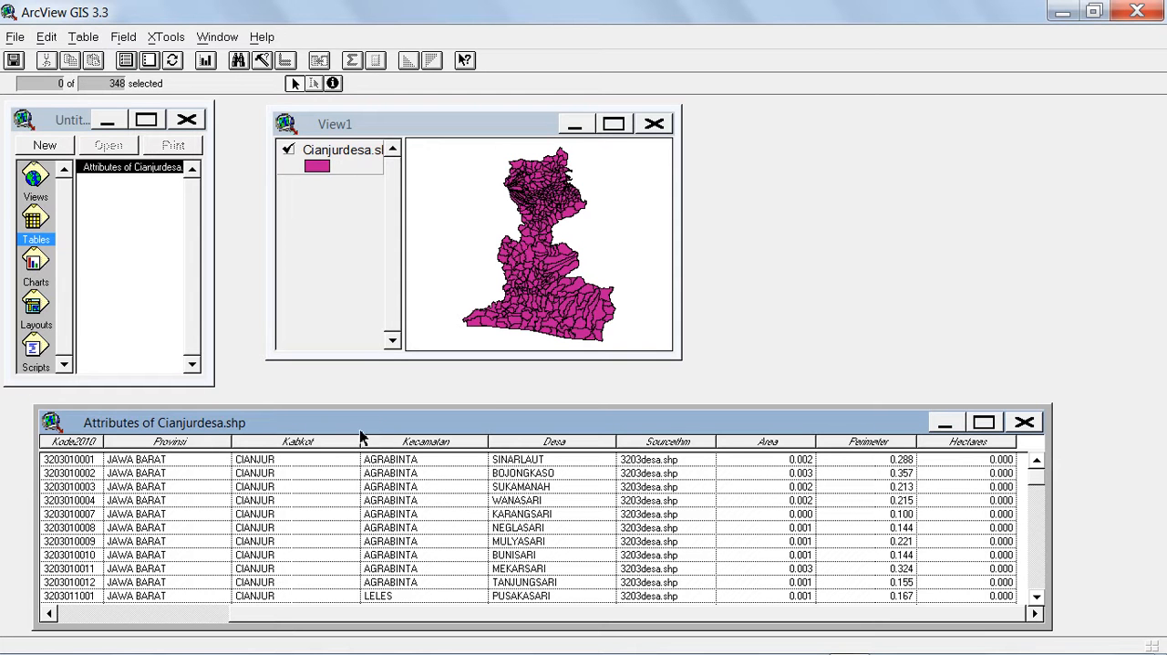
# Make the Cianjurdesa.shp attribute table editable and add a String field named wkp with a width of 50.
pyautogui.click(83, 38)
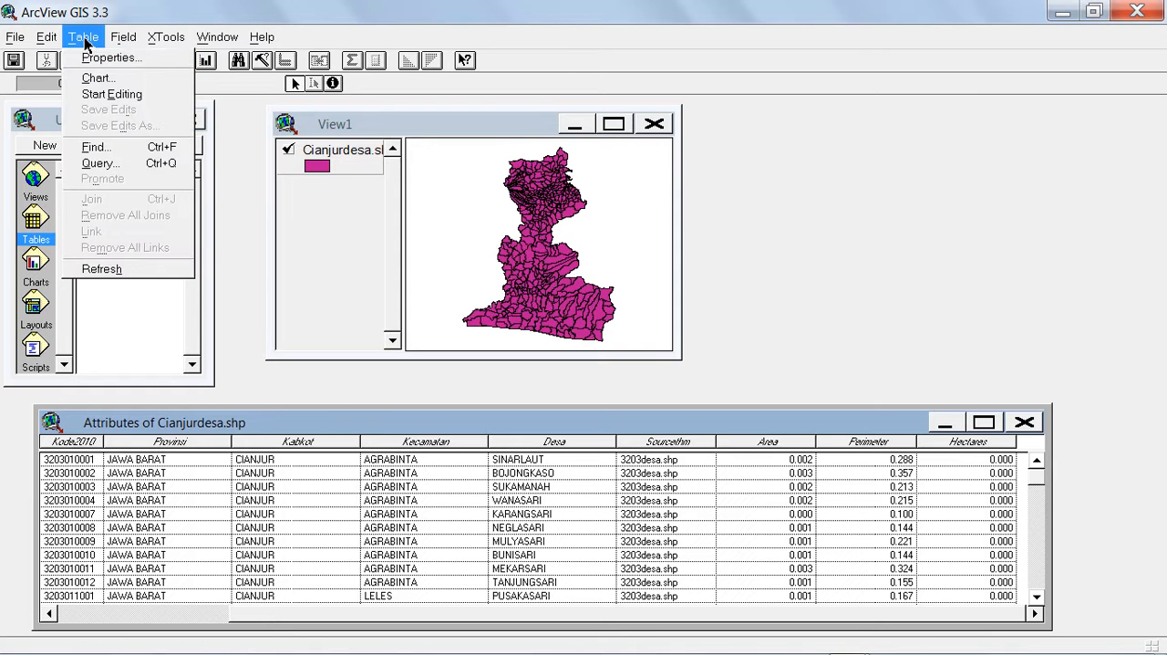
pyautogui.click(100, 94)
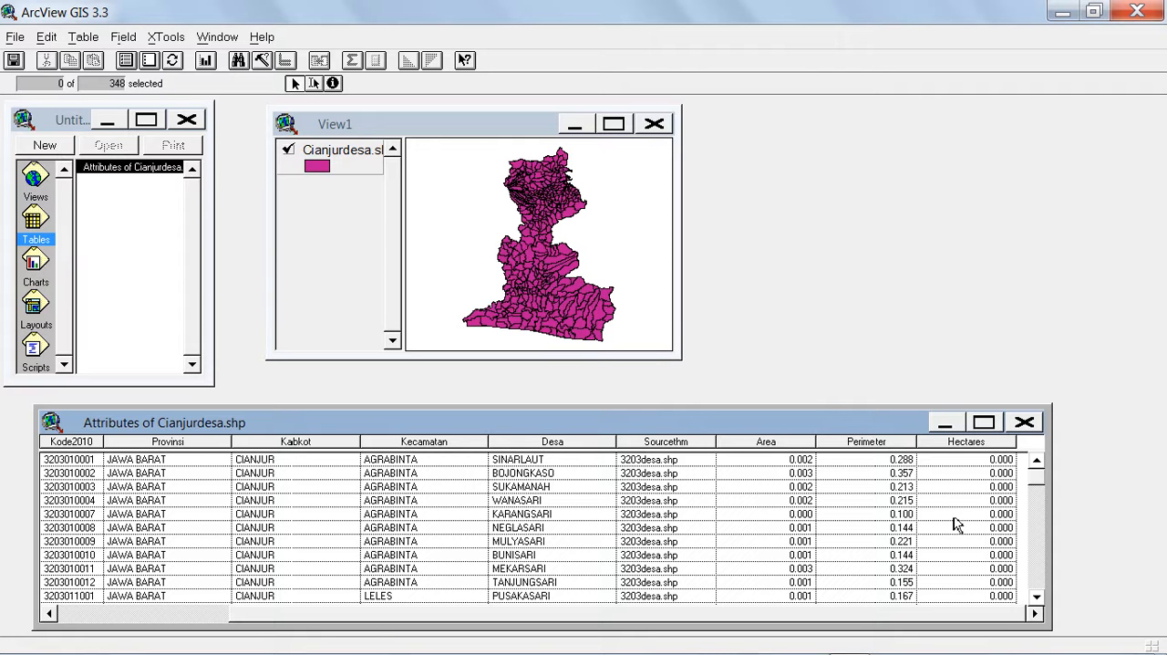
pyautogui.click(83, 41)
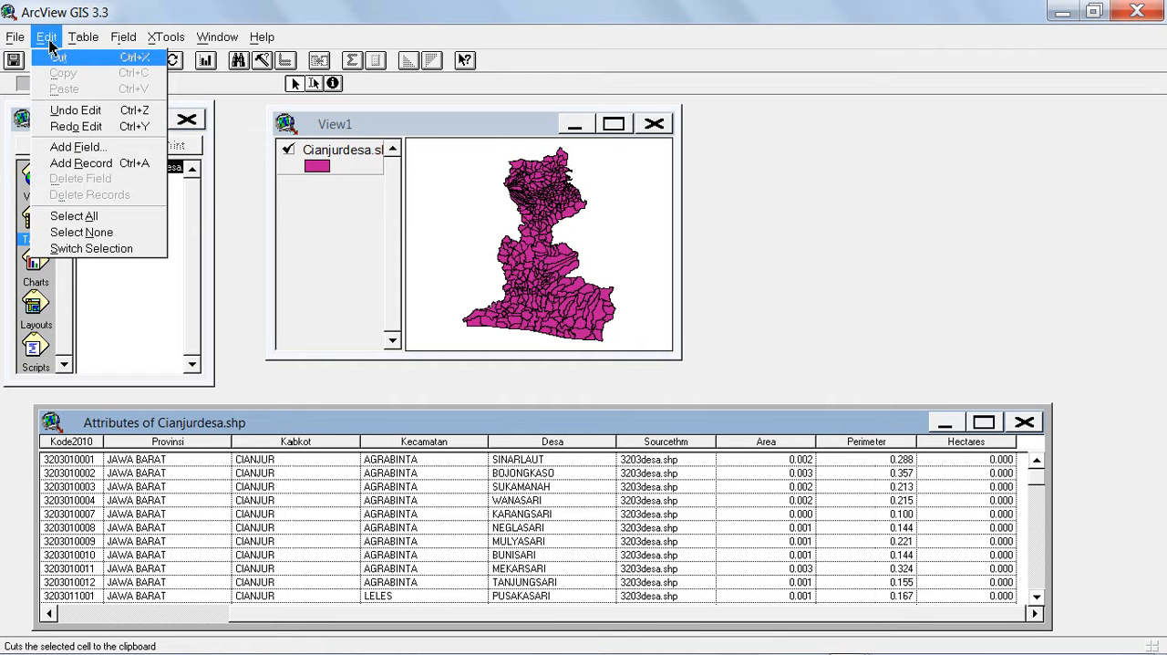
pyautogui.click(68, 151)
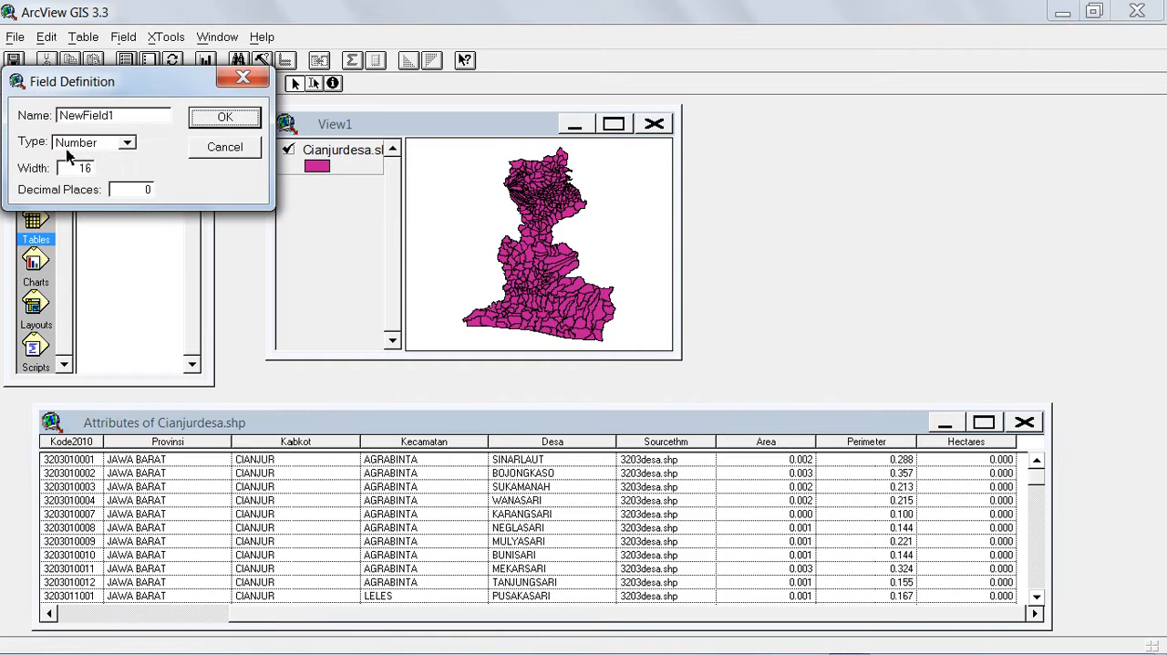
pyautogui.click(126, 117)
pyautogui.press('BackSpace')
pyautogui.press('BackSpace')
pyautogui.press('BackSpace')
pyautogui.press('BackSpace')
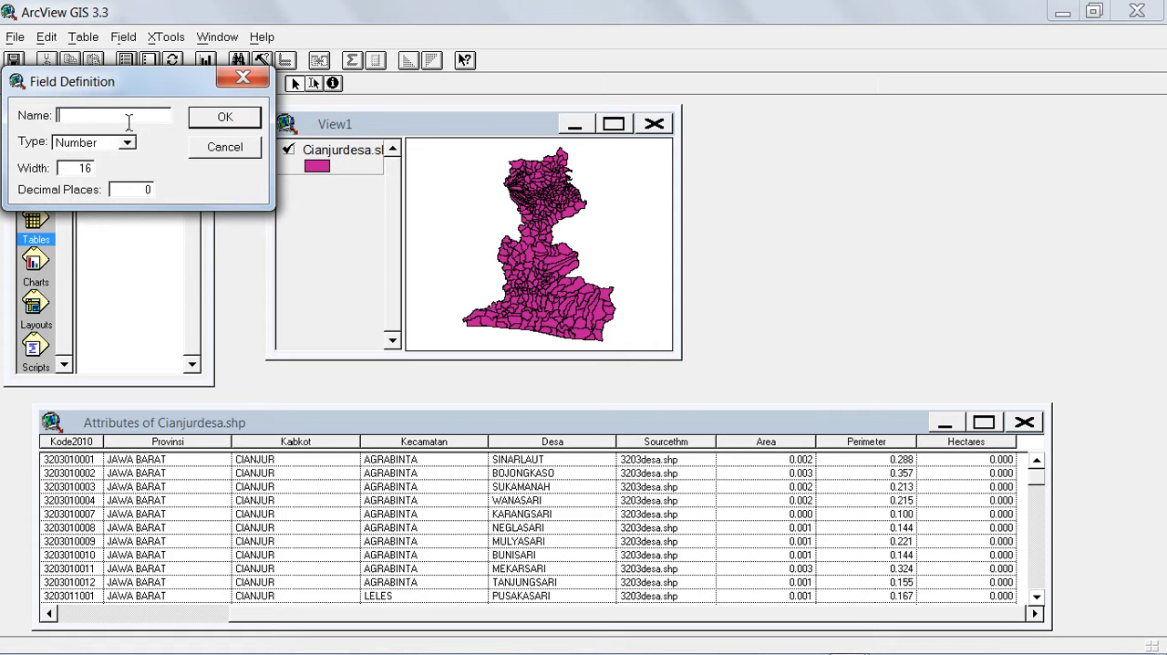
pyautogui.write('wkp')
pyautogui.click(127, 143)
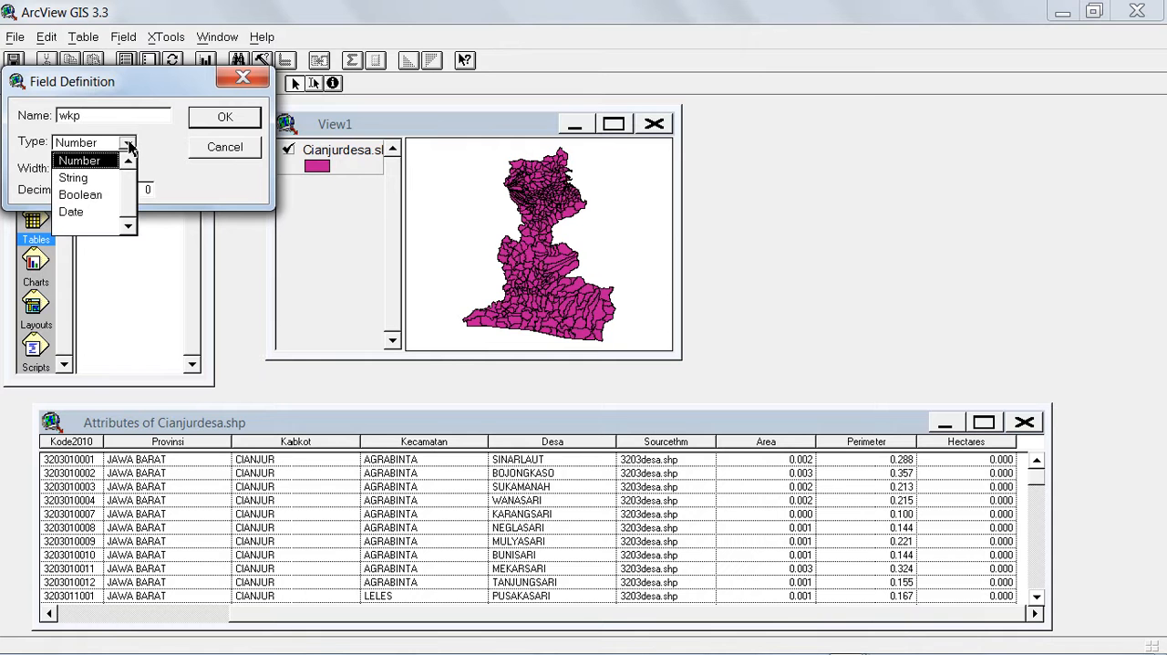
pyautogui.click(100, 181)
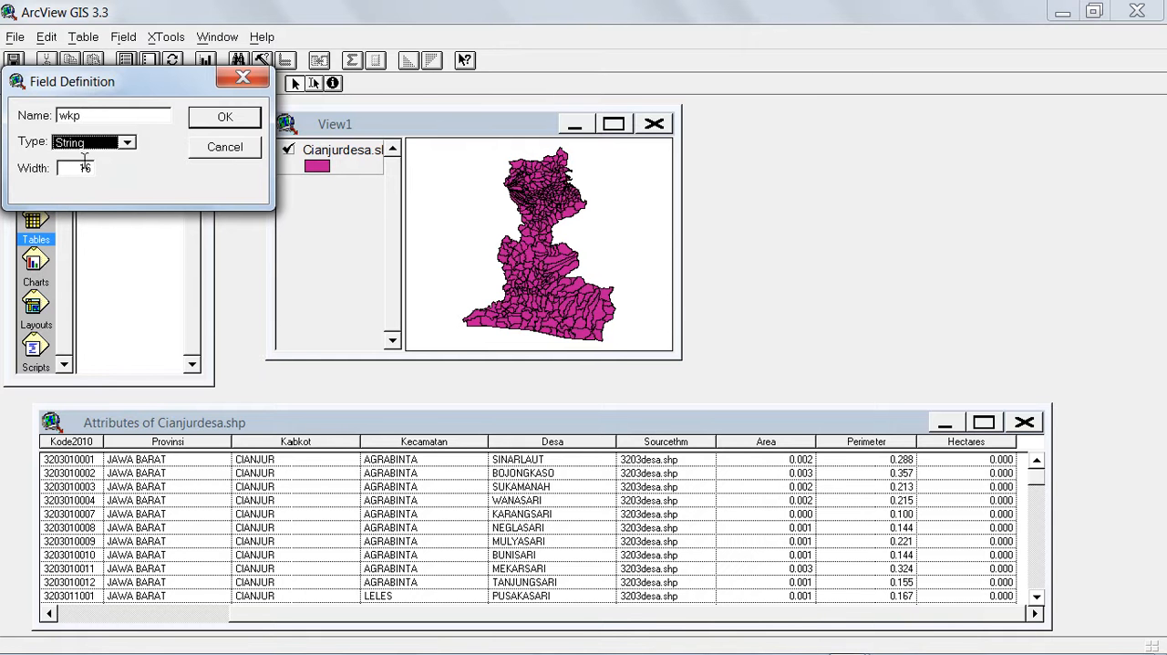
pyautogui.click(76, 171)
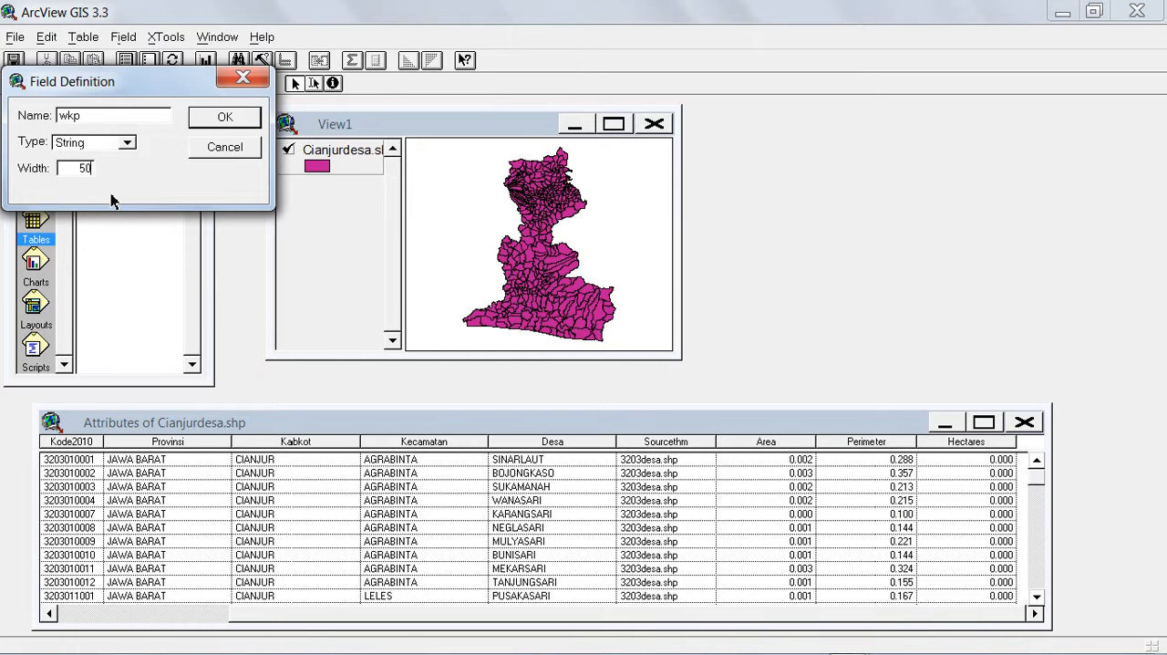
pyautogui.click(210, 119)
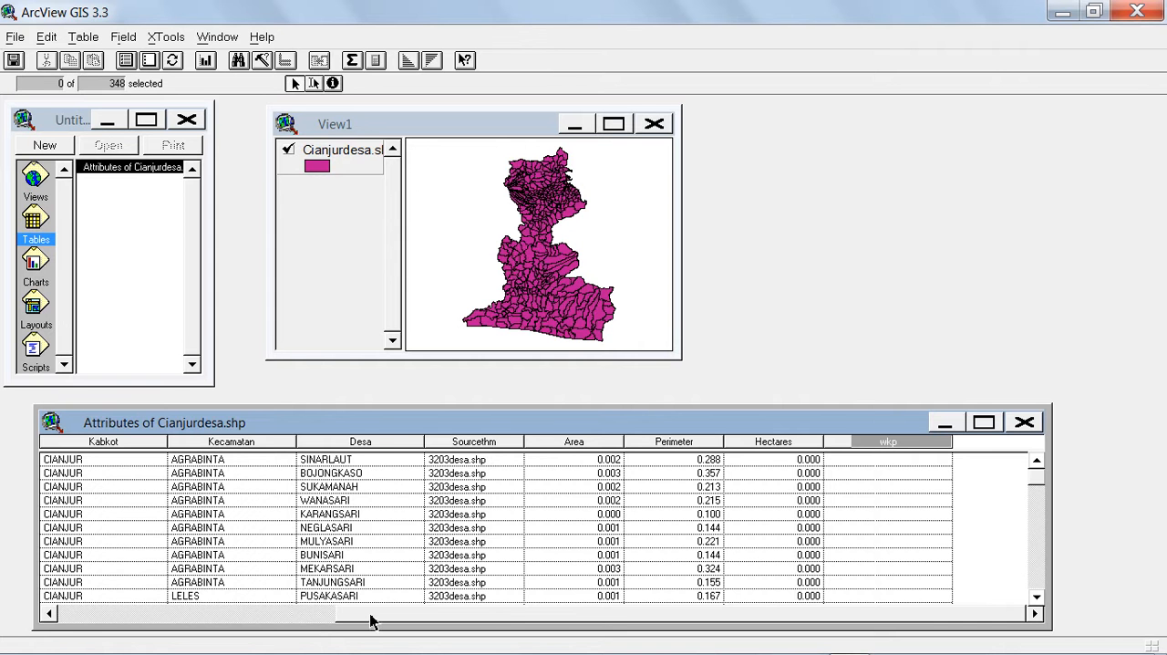
pyautogui.moveTo(370, 623); pyautogui.dragTo(204, 626)
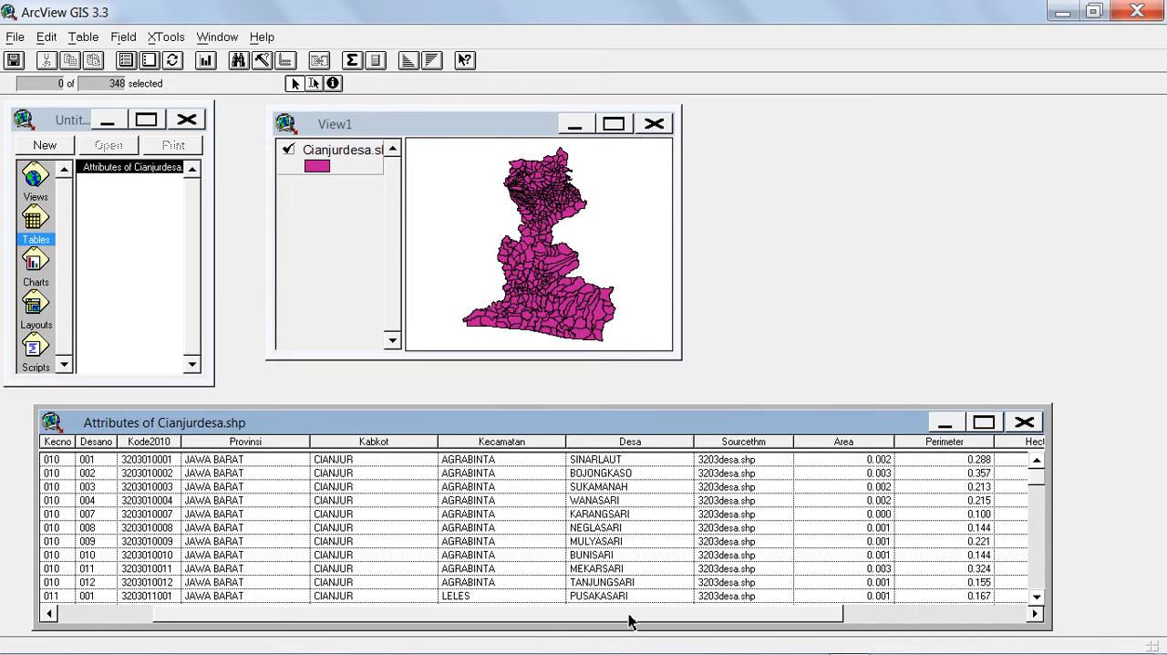
# Query the attribute table with [Kecamatan] = "AGRABINTA" as a new selection set and close the Query Builder.
pyautogui.moveTo(628, 620); pyautogui.dragTo(746, 621)
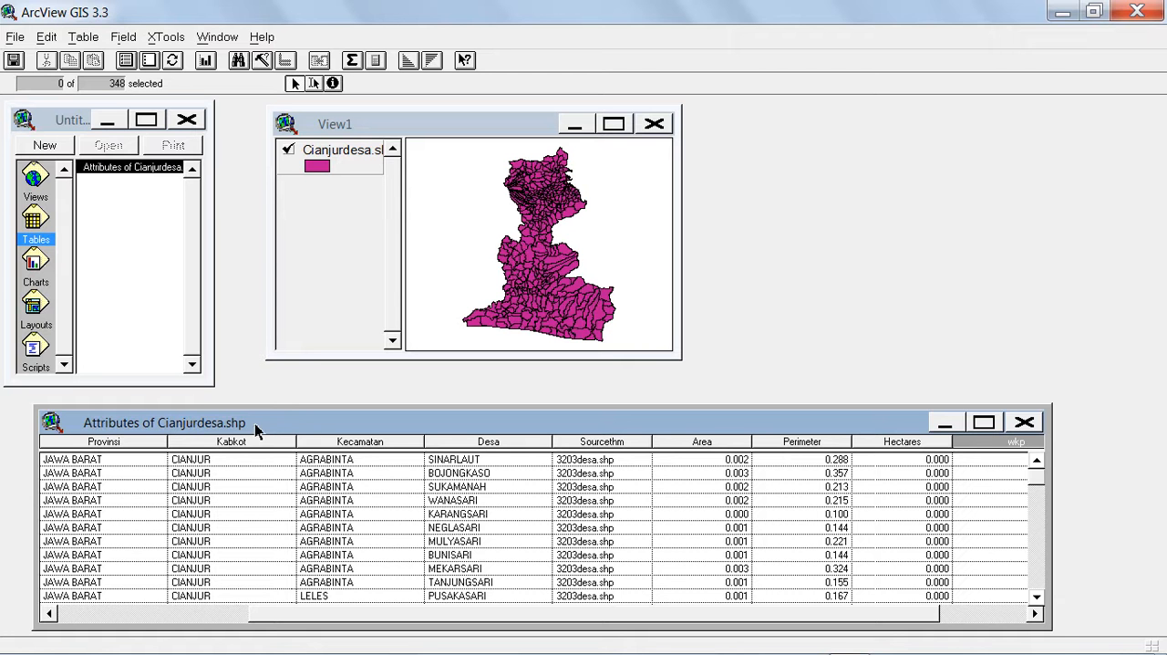
pyautogui.click(262, 60)
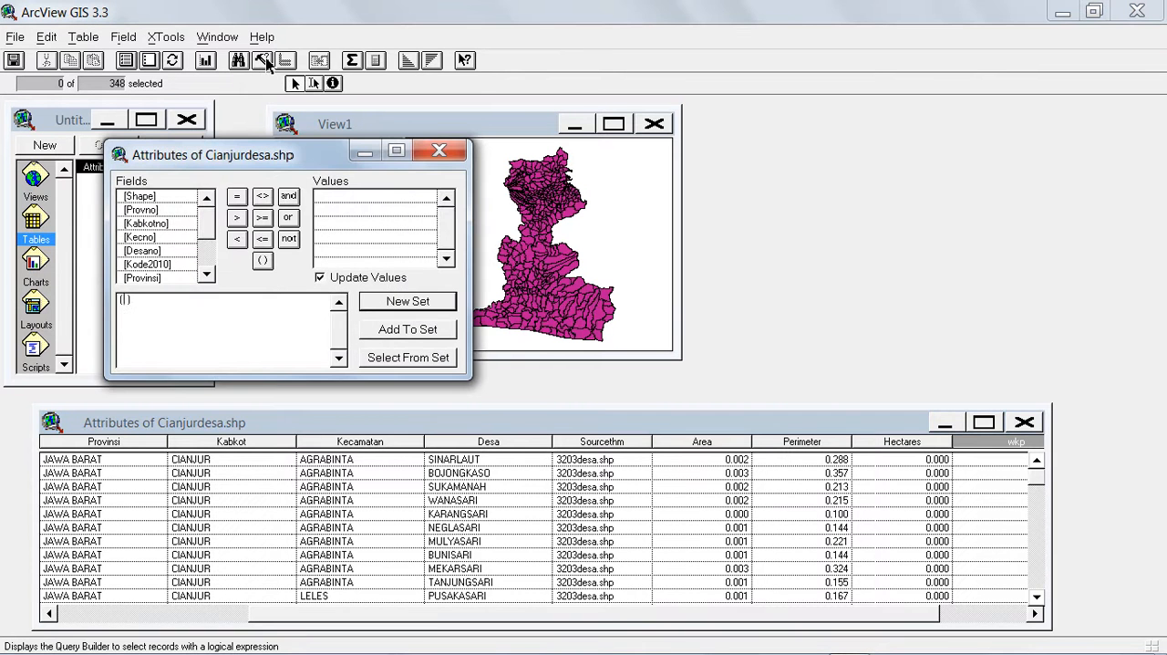
pyautogui.moveTo(282, 159); pyautogui.dragTo(885, 132)
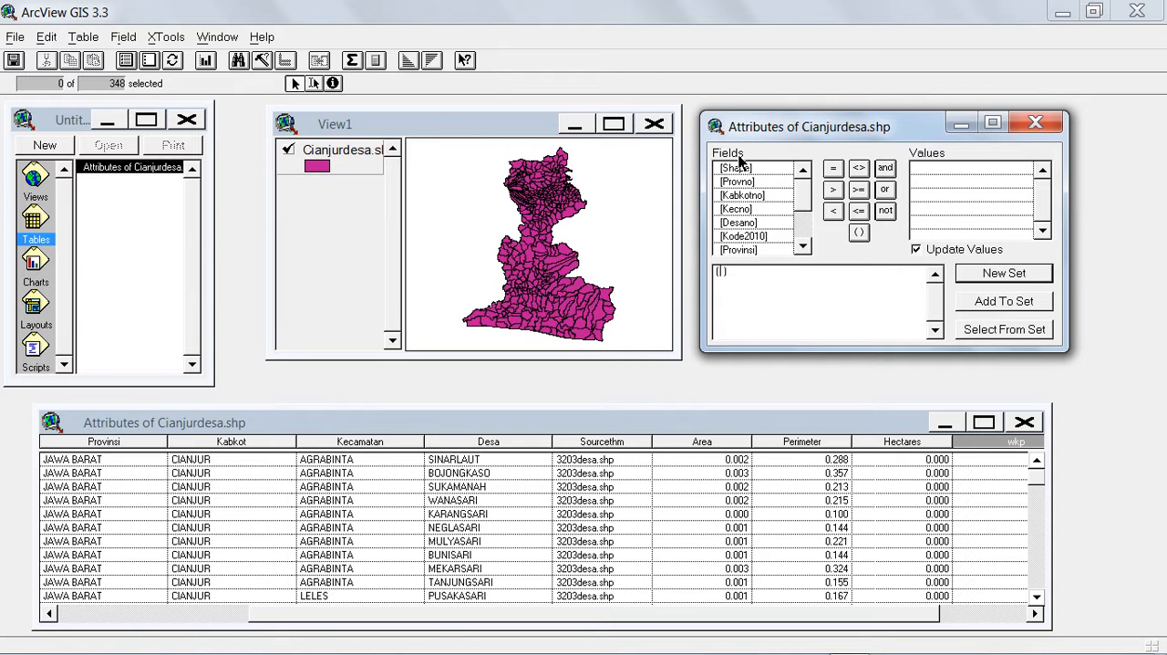
pyautogui.scroll(-1, 802, 200)
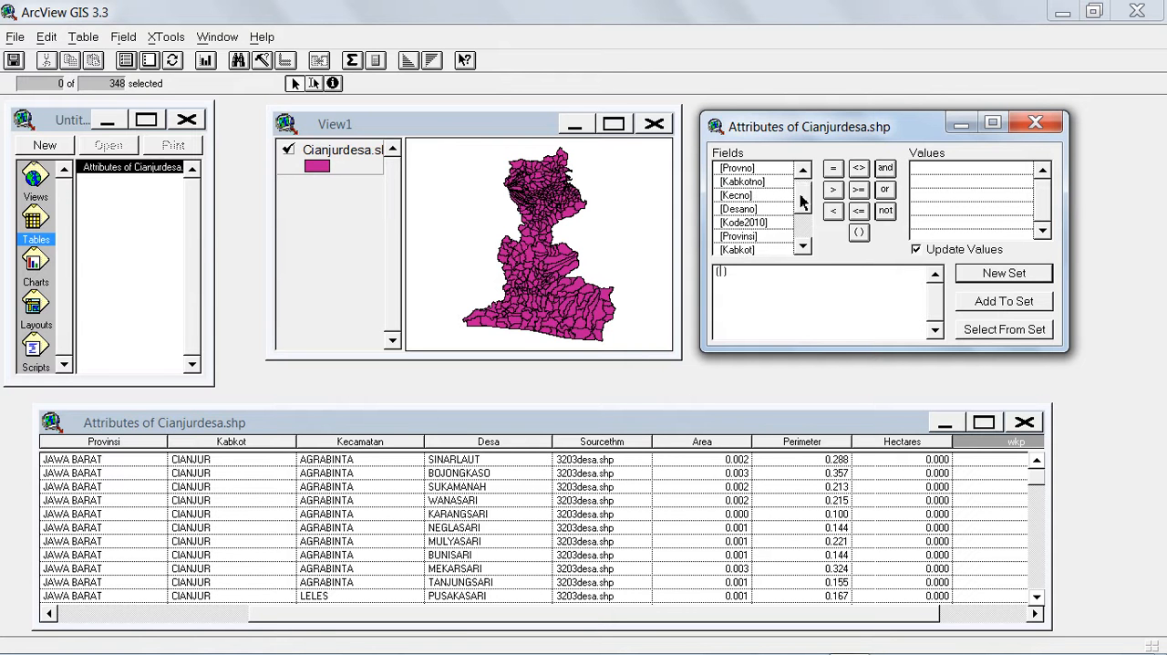
pyautogui.scroll(-2, 801, 200)
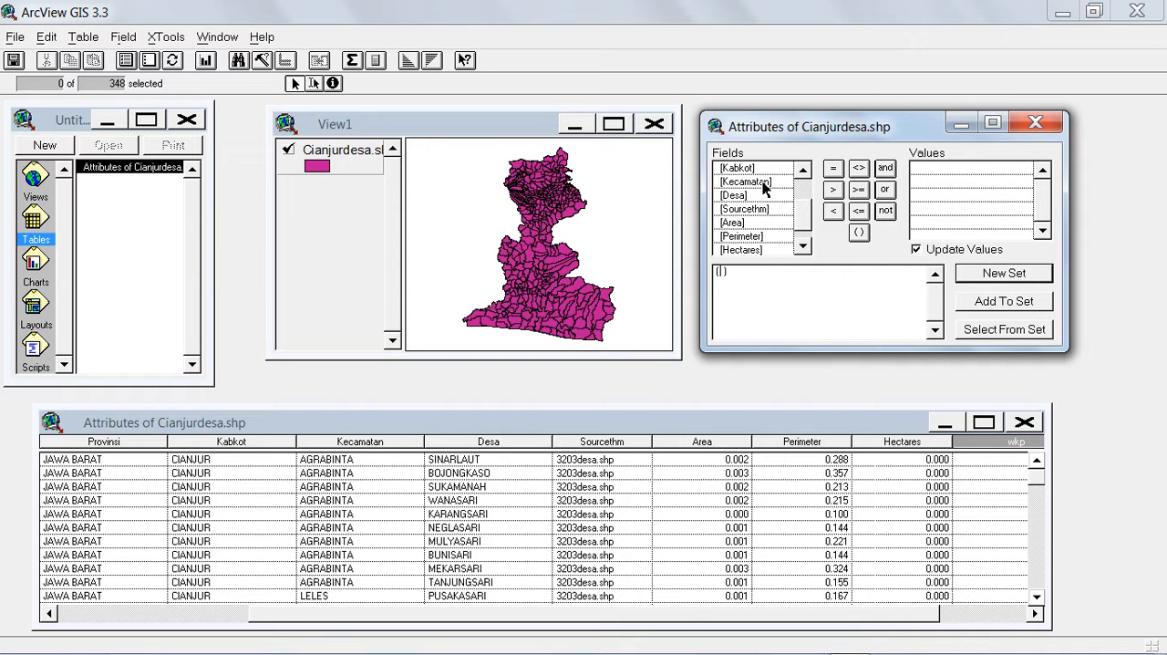
pyautogui.doubleClick(746, 182)
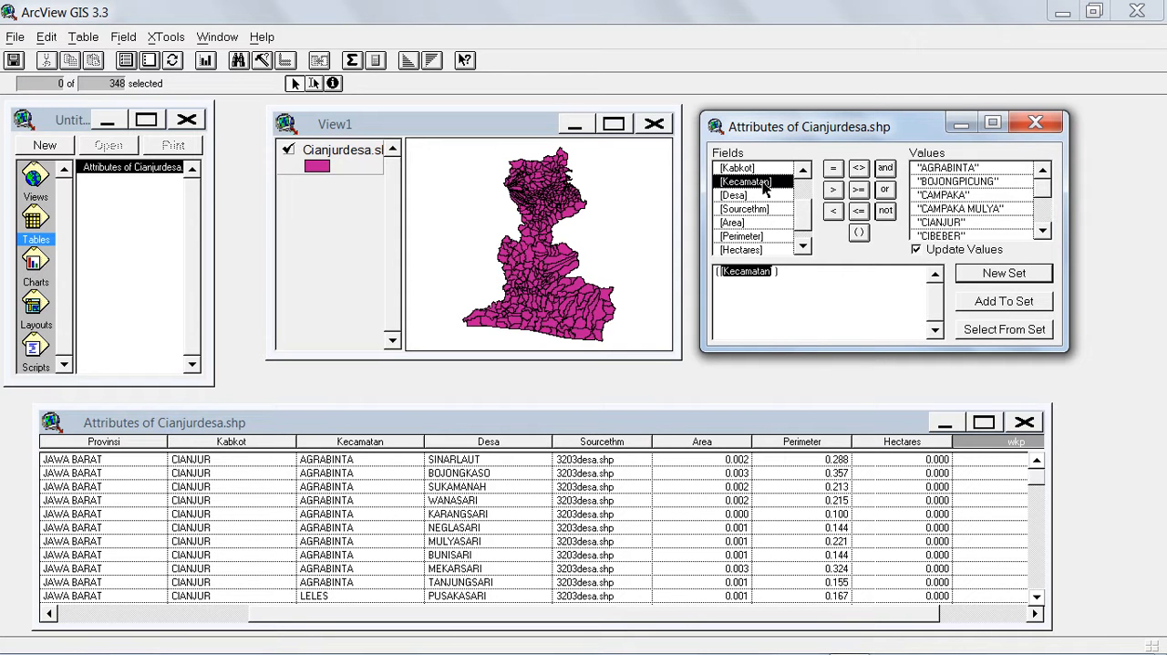
pyautogui.click(833, 170)
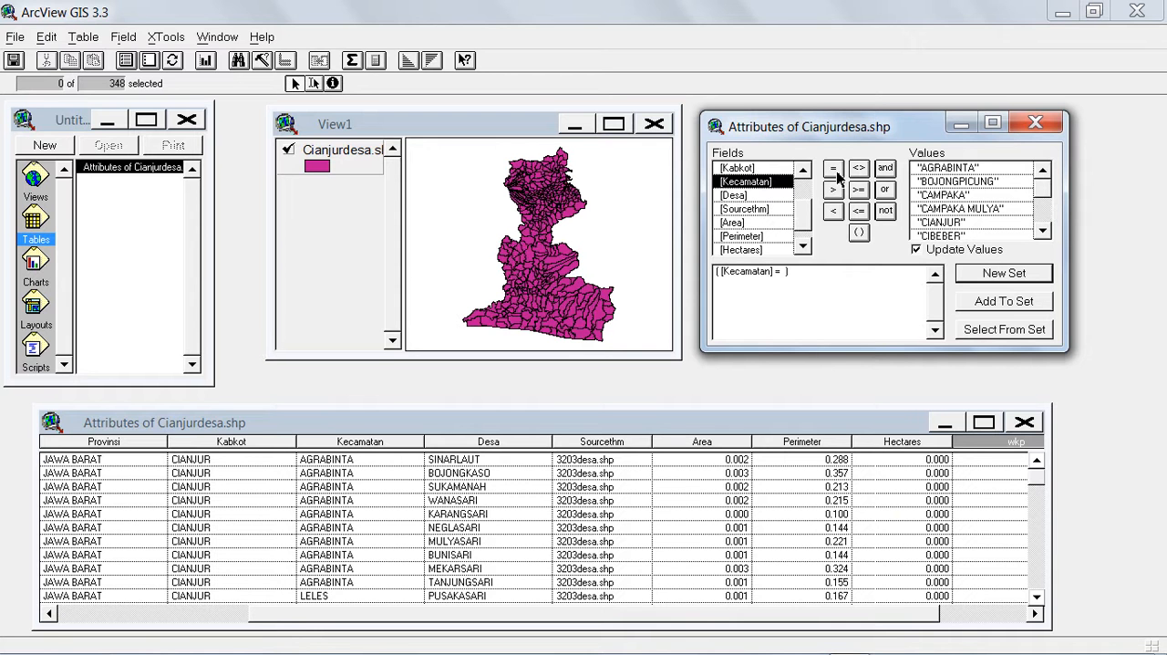
pyautogui.doubleClick(970, 171)
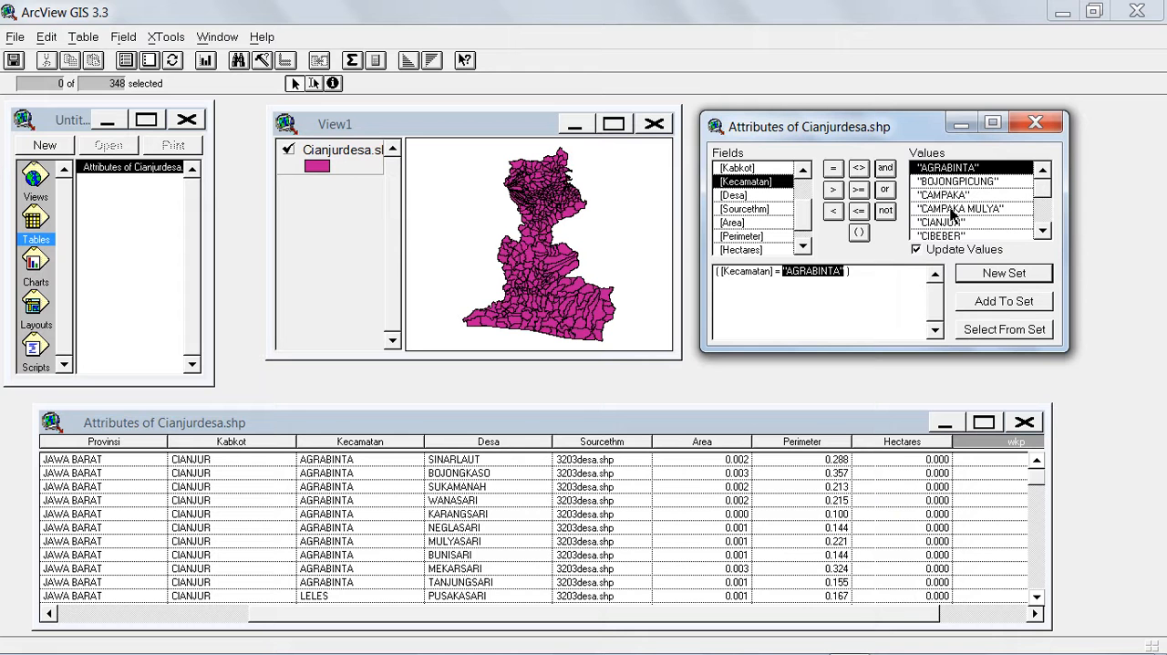
pyautogui.click(997, 278)
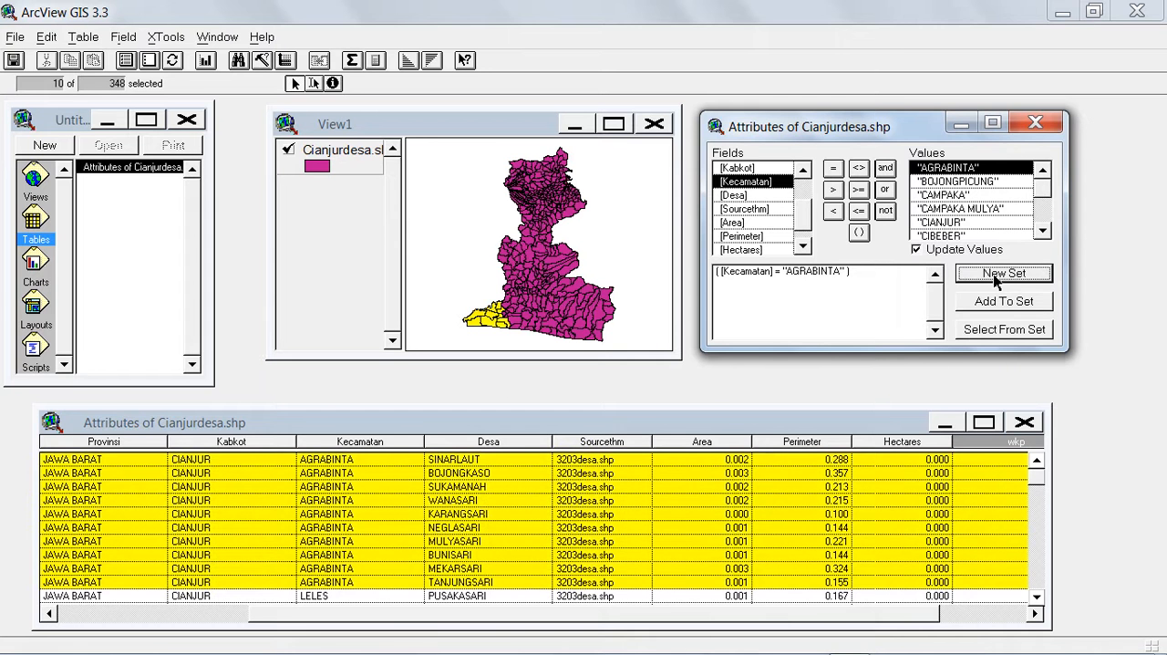
pyautogui.click(1036, 125)
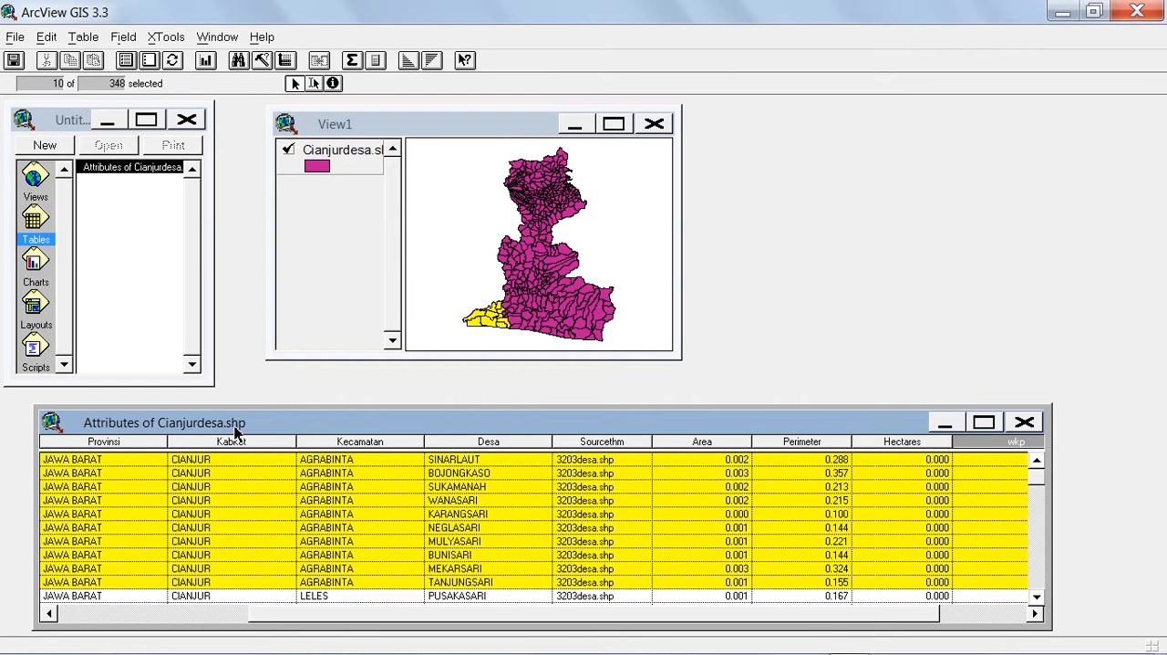
# Calculate the wkp field of the selected Agrabinta records as "Agrabinta" with the Field Calculator.
pyautogui.click(376, 61)
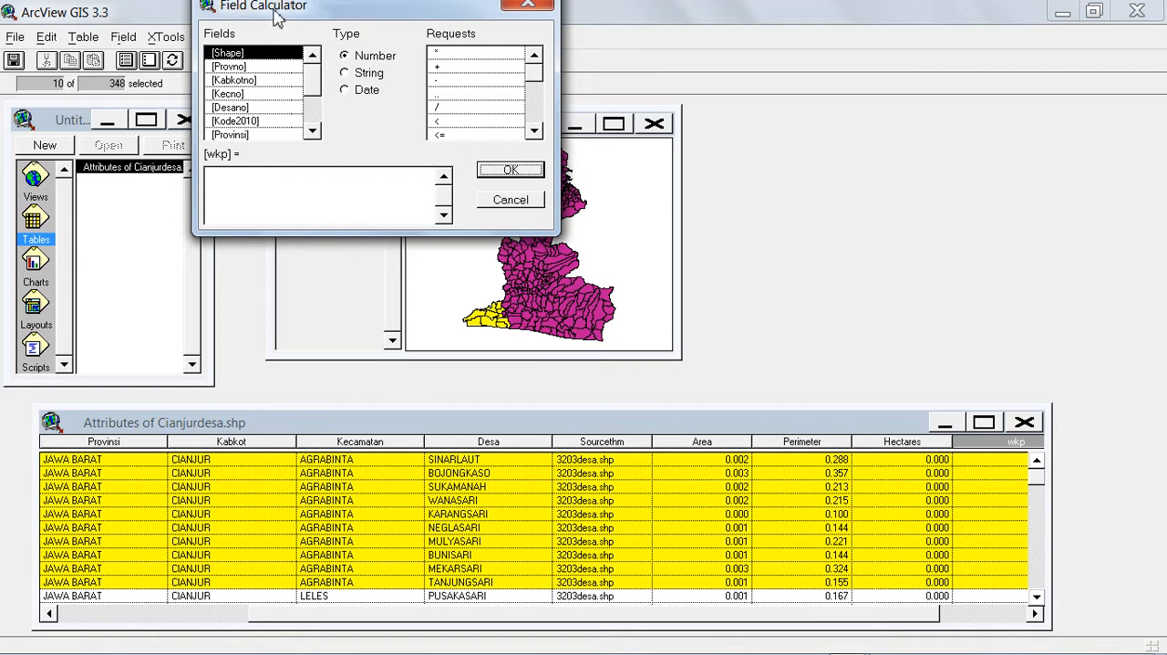
pyautogui.moveTo(281, 20); pyautogui.dragTo(284, 65)
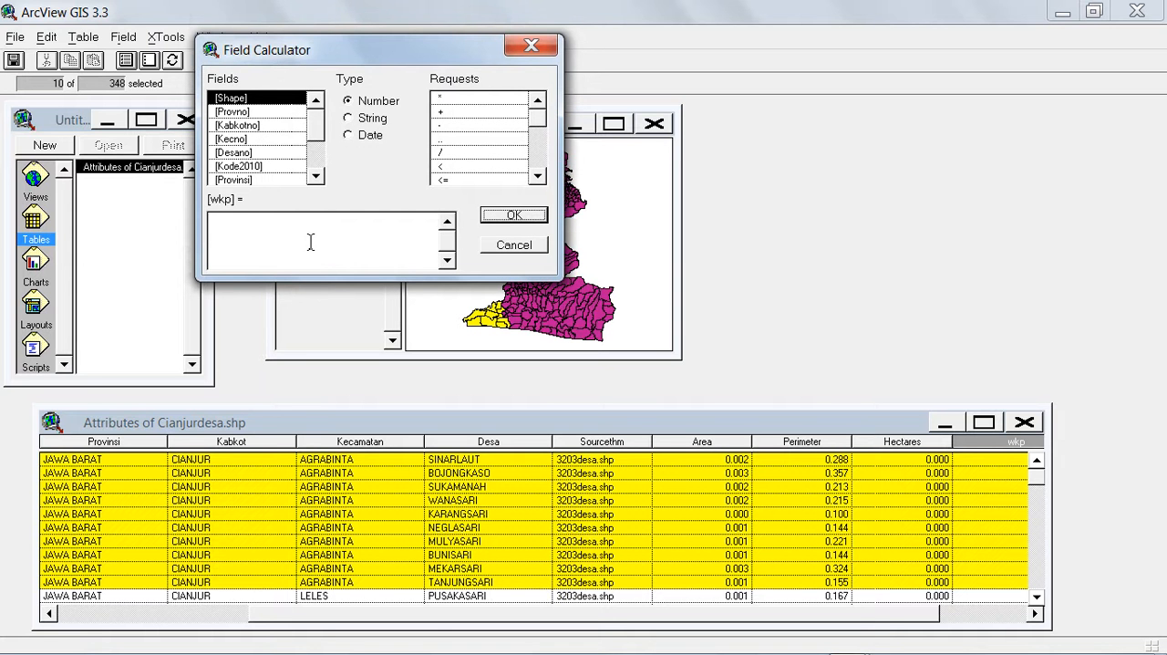
pyautogui.click(296, 226)
pyautogui.click(509, 217)
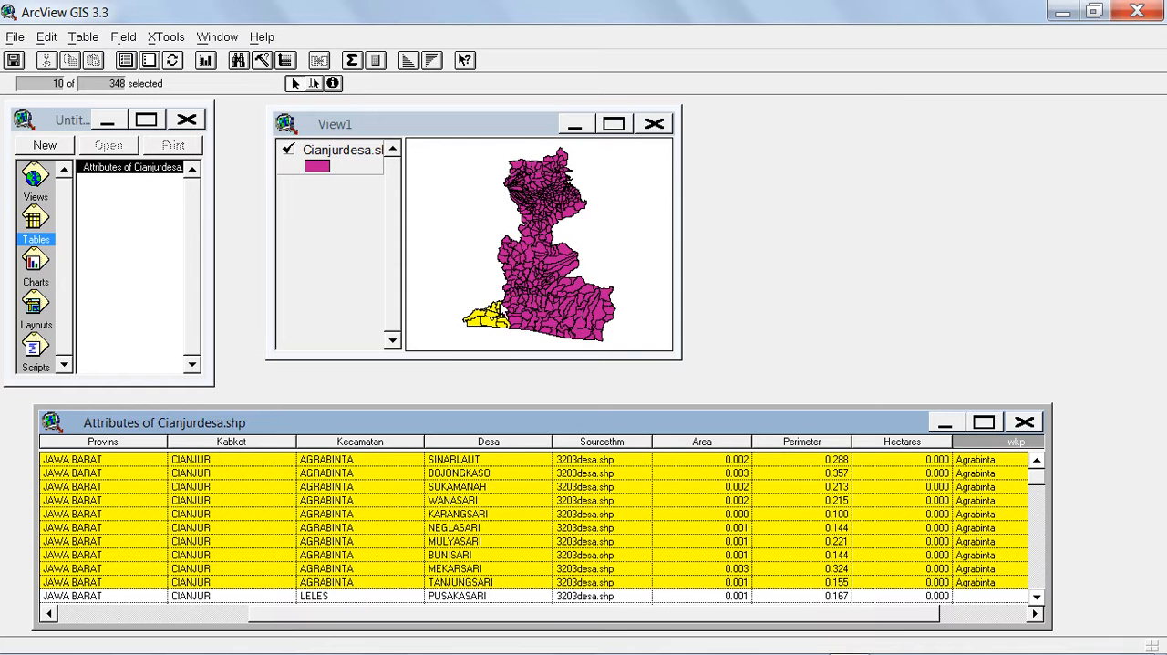
# Examine the Kecamatan entries below the Agrabinta records, through Leles and Sindangbarang to the start of Cidaun.
pyautogui.click(1037, 602)
pyautogui.click(1037, 601)
pyautogui.click(1037, 602)
pyautogui.click(1037, 602)
pyautogui.click(1037, 602)
pyautogui.click(1037, 602)
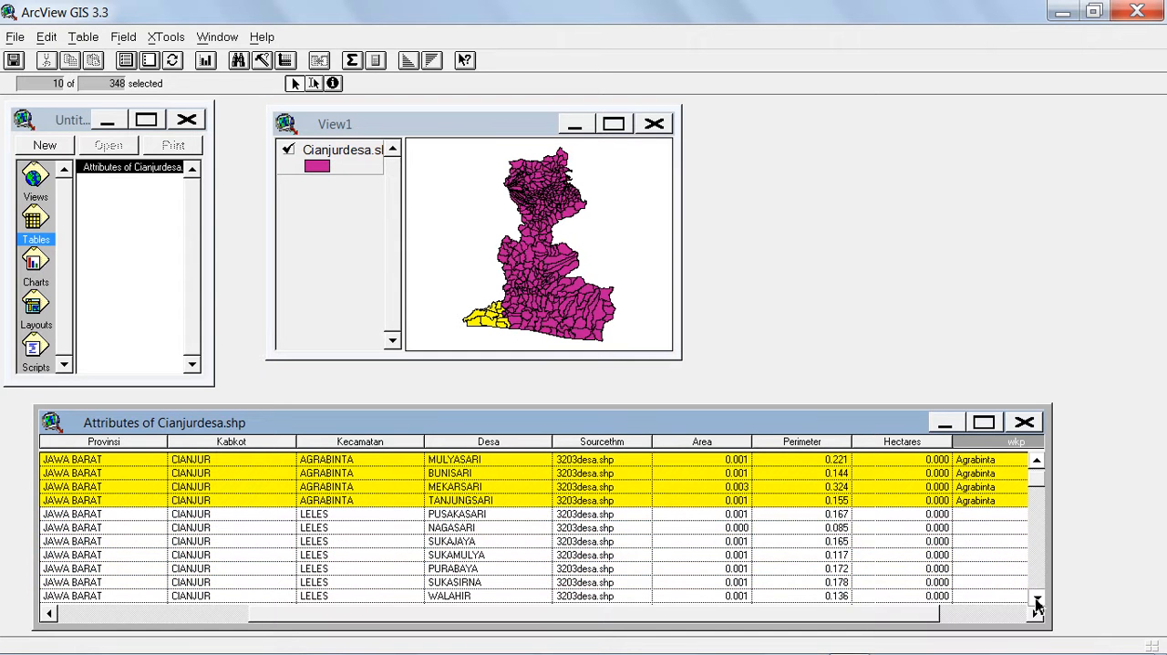
pyautogui.click(1036, 602)
pyautogui.click(1036, 600)
pyautogui.click(1037, 600)
pyautogui.click(1036, 600)
pyautogui.click(1037, 600)
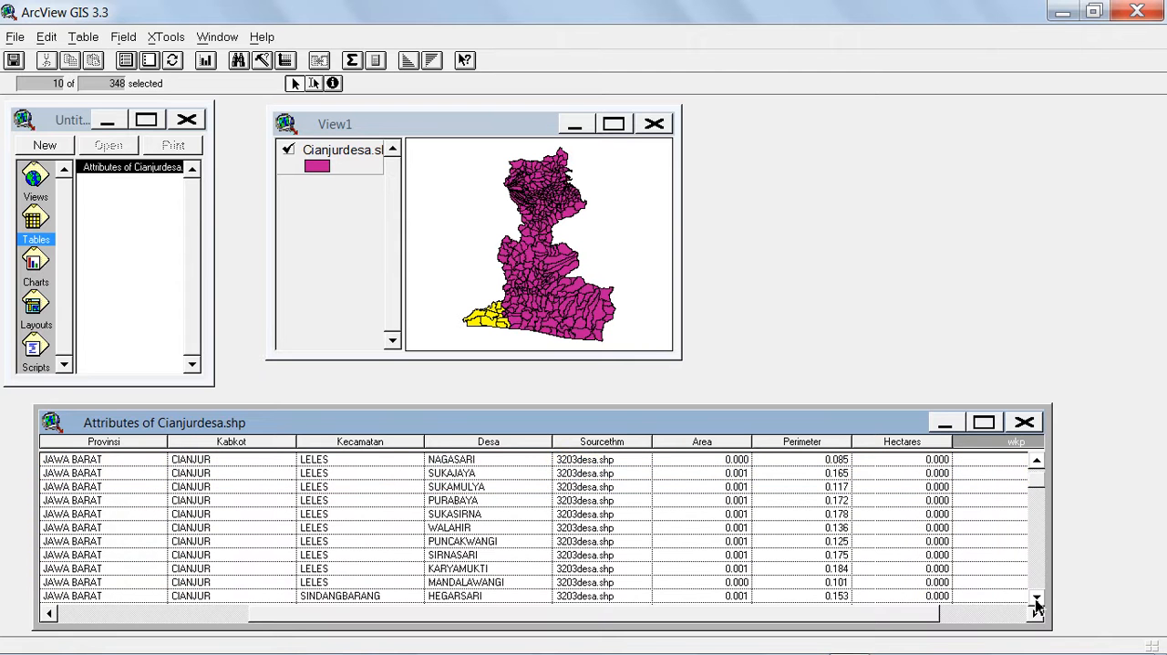
pyautogui.click(1037, 600)
pyautogui.click(1037, 600)
pyautogui.click(1037, 600)
pyautogui.click(1036, 600)
pyautogui.click(1037, 600)
pyautogui.click(1037, 600)
pyautogui.click(1036, 600)
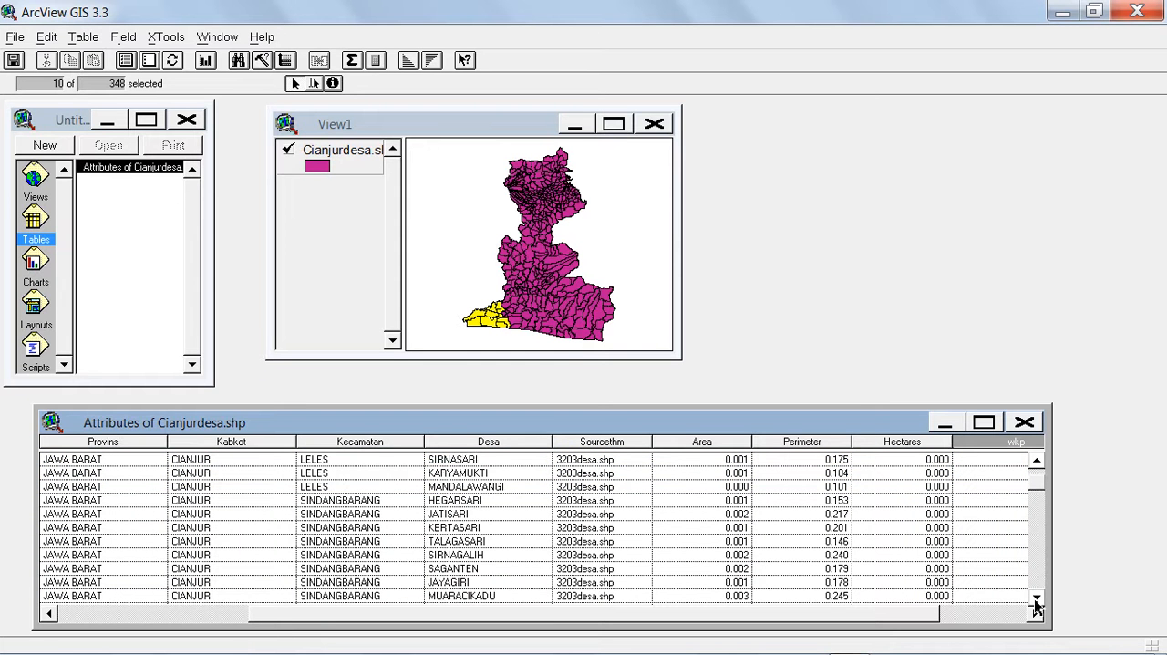
pyautogui.click(1037, 600)
pyautogui.click(1037, 600)
pyautogui.click(1037, 600)
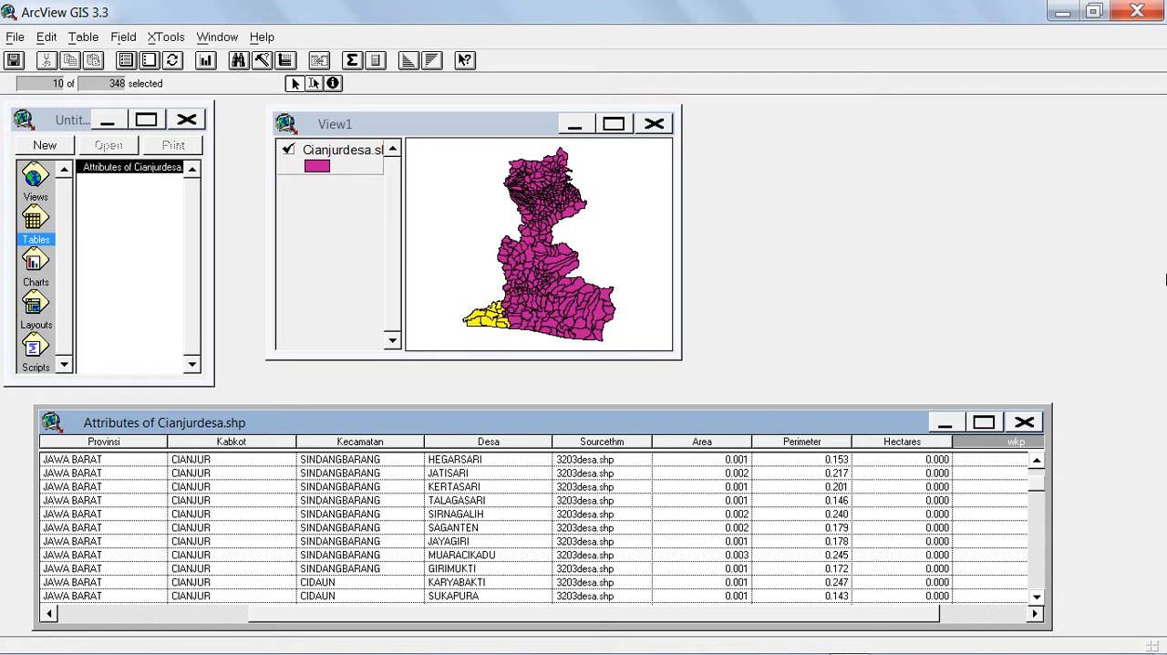
# Query the attribute table with [Kecamatan] = "SINDANGBARANG" as a new selection set and close the Query Builder.
pyautogui.click(262, 64)
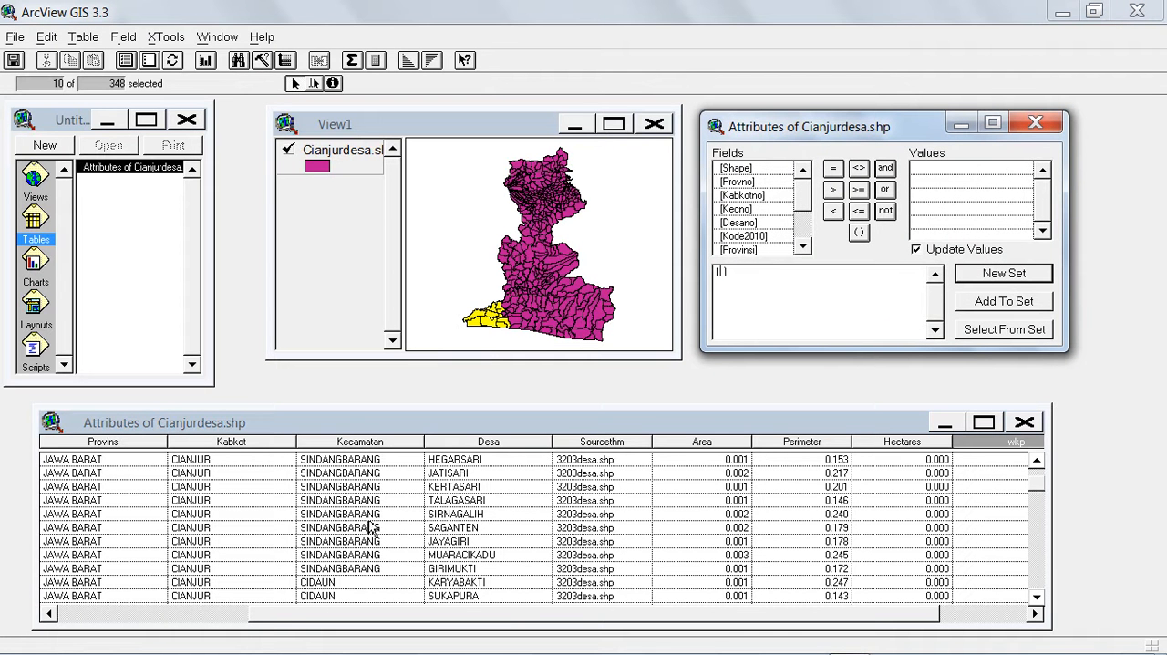
pyautogui.moveTo(800, 199); pyautogui.dragTo(802, 216)
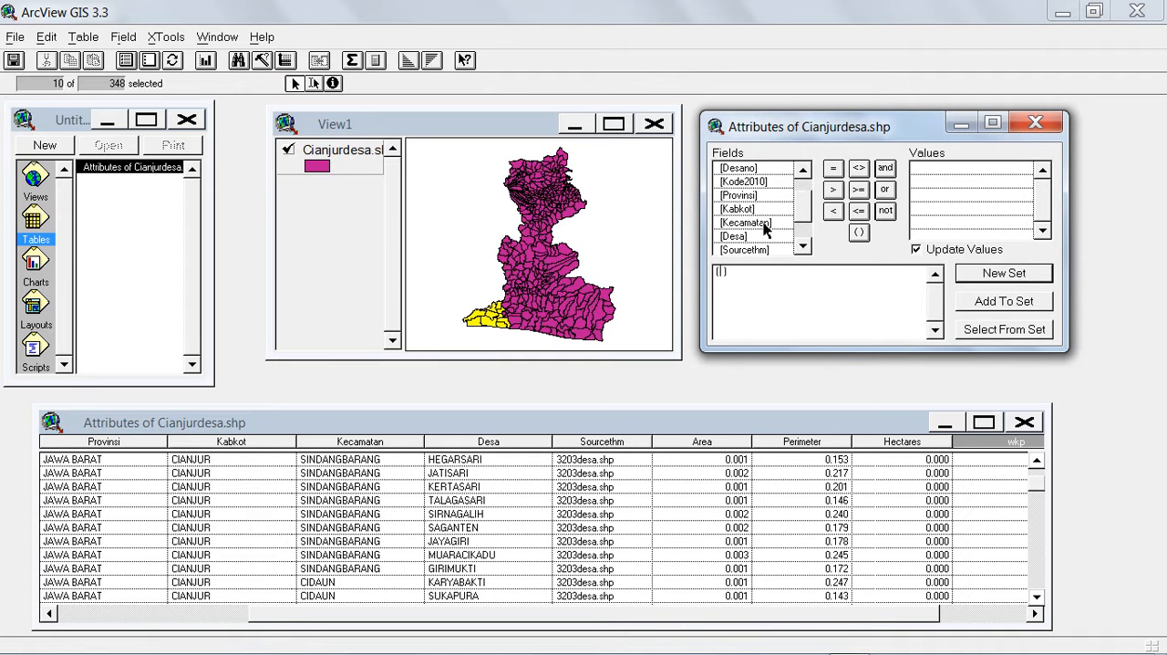
pyautogui.doubleClick(764, 228)
pyautogui.click(832, 172)
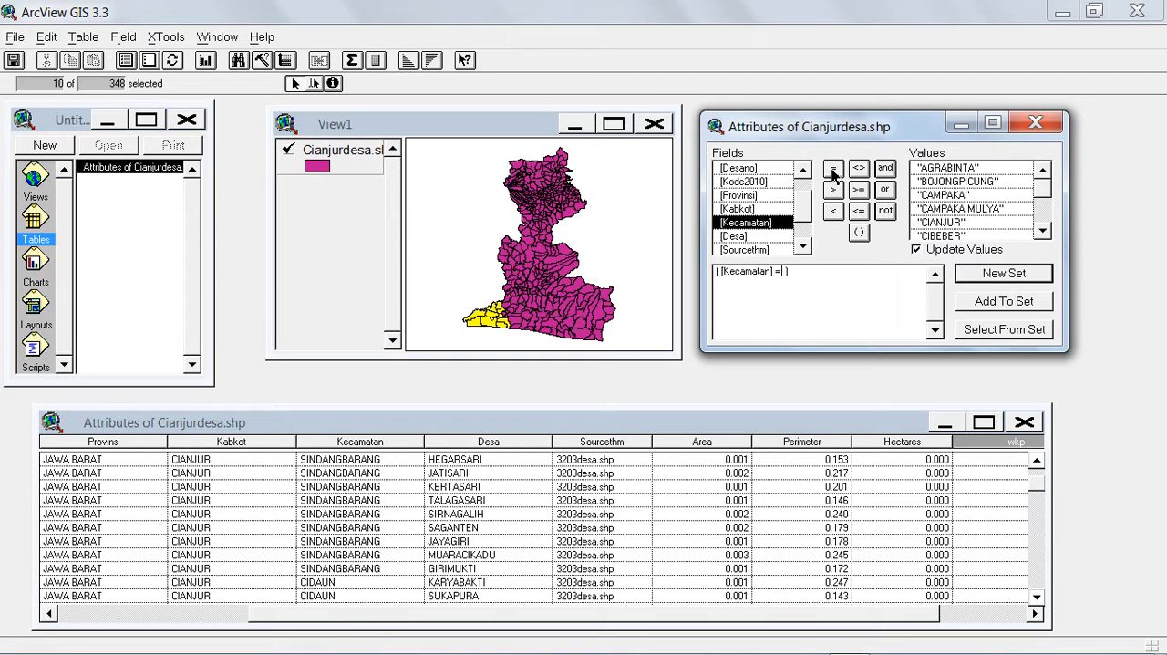
pyautogui.moveTo(1042, 195); pyautogui.dragTo(1051, 219)
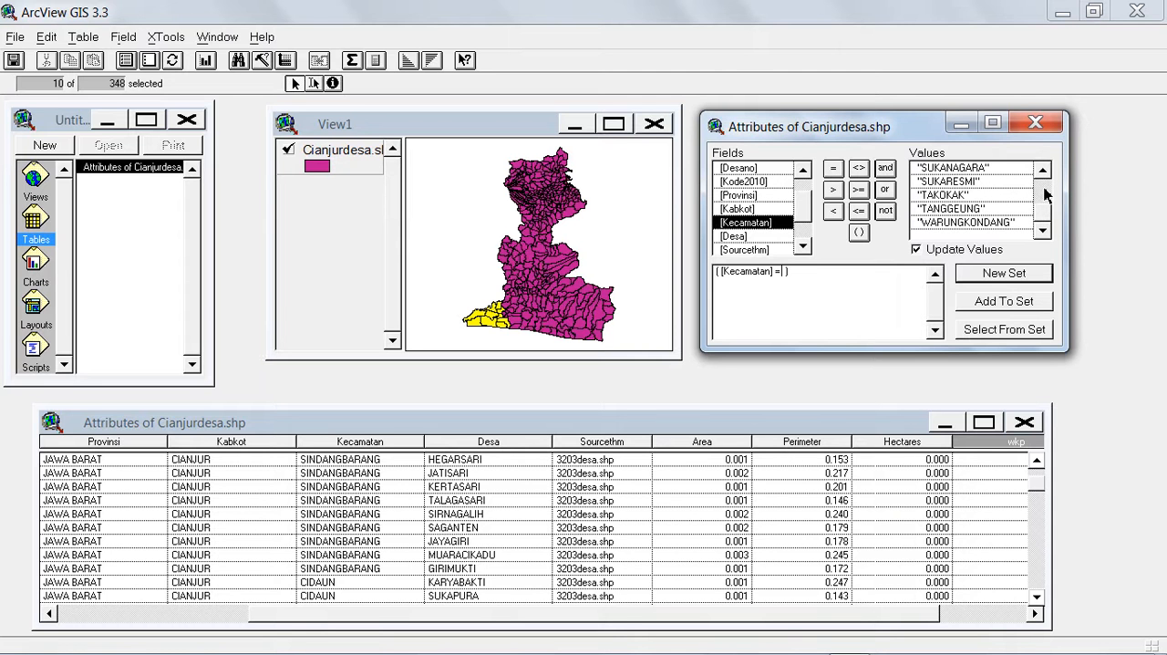
pyautogui.click(1042, 170)
pyautogui.click(1042, 169)
pyautogui.click(1042, 170)
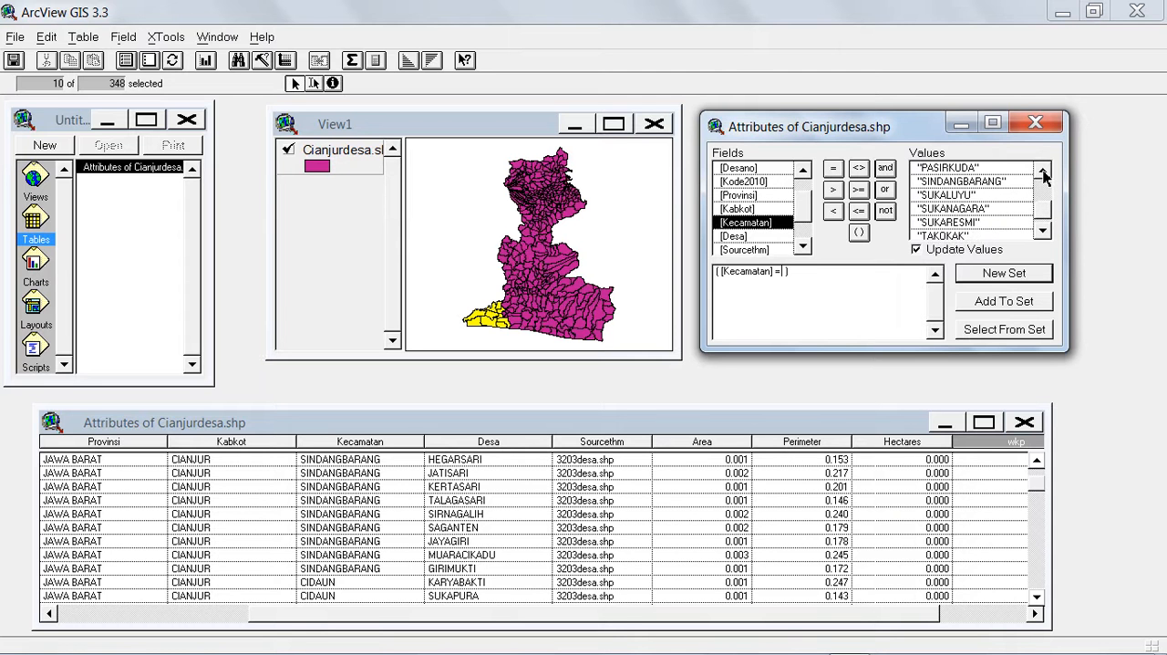
pyautogui.doubleClick(998, 183)
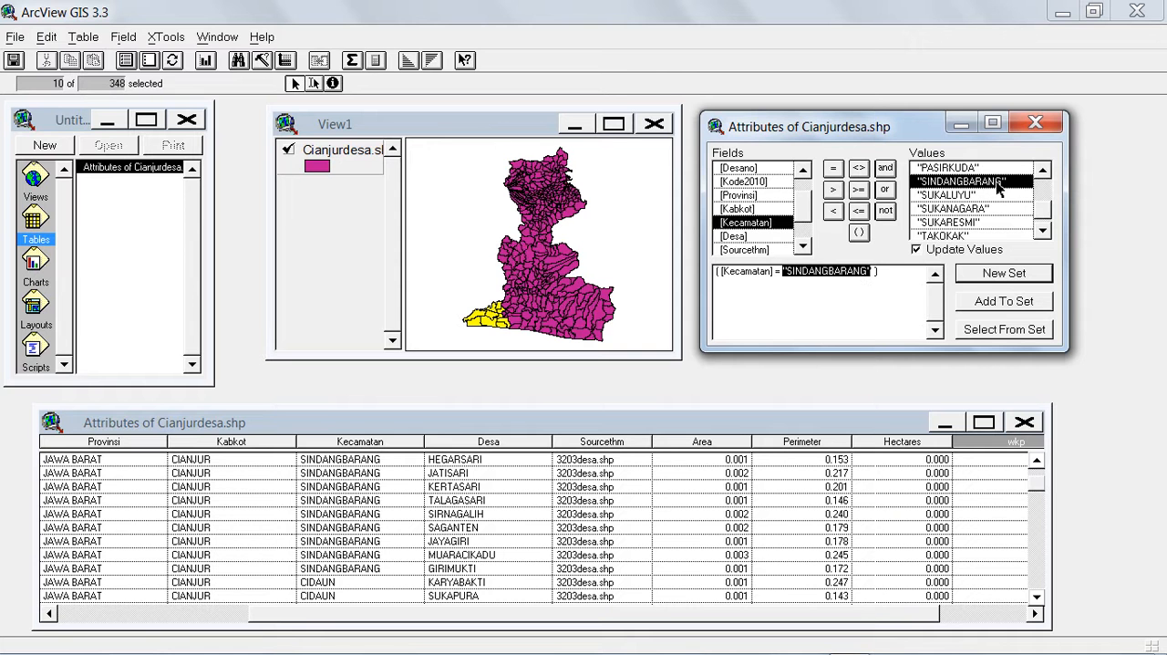
pyautogui.click(1000, 276)
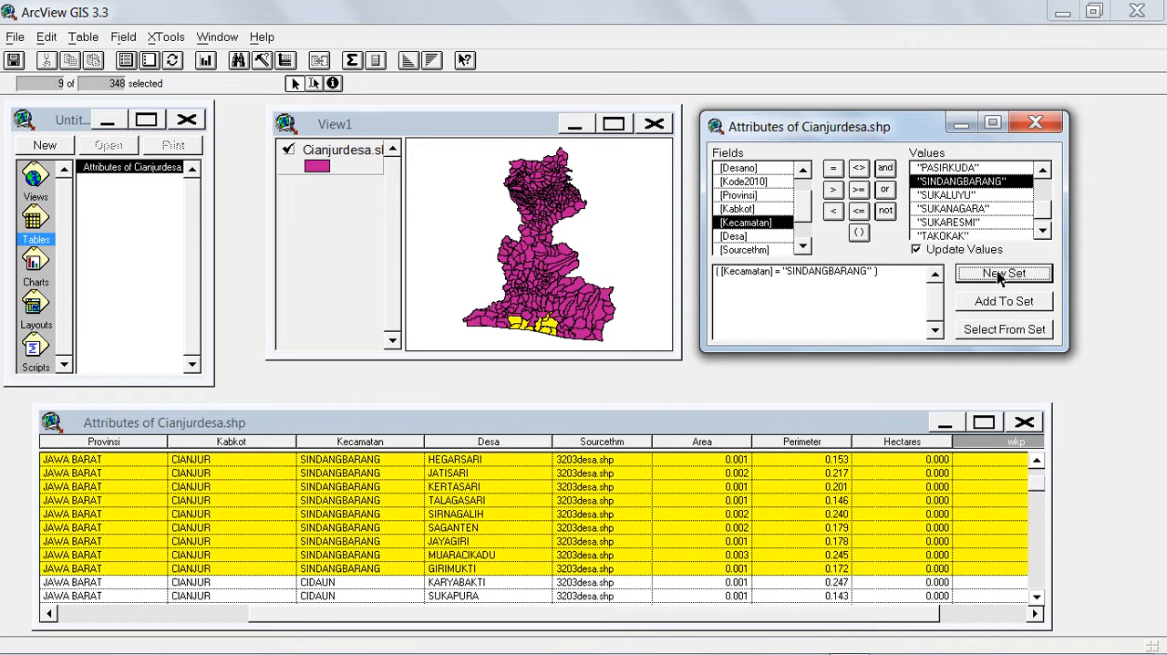
pyautogui.click(1036, 122)
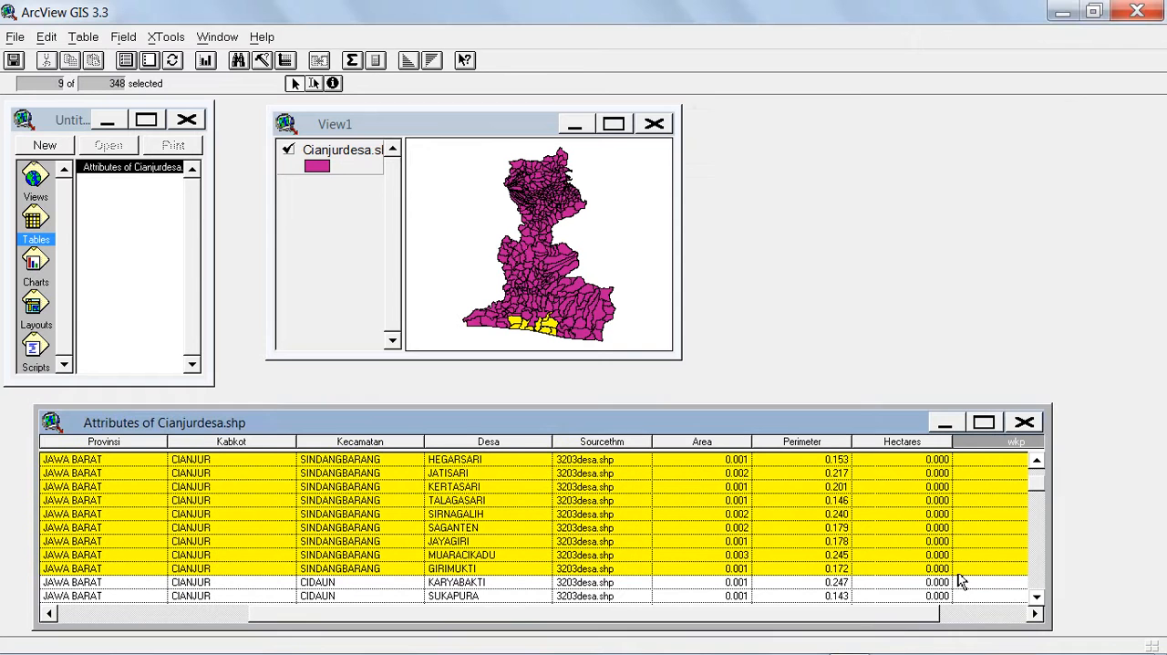
# Make wkp the active field and calculate it as "Sindangbarang" for the selected Sindangbarang records.
pyautogui.click(1036, 615)
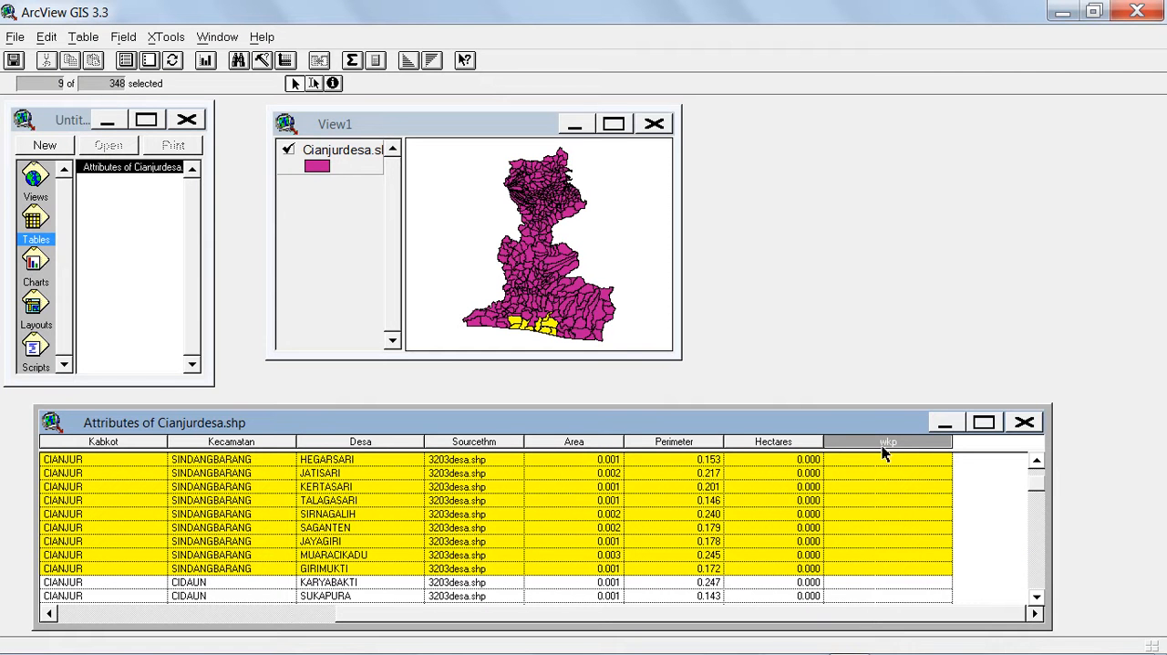
pyautogui.click(789, 443)
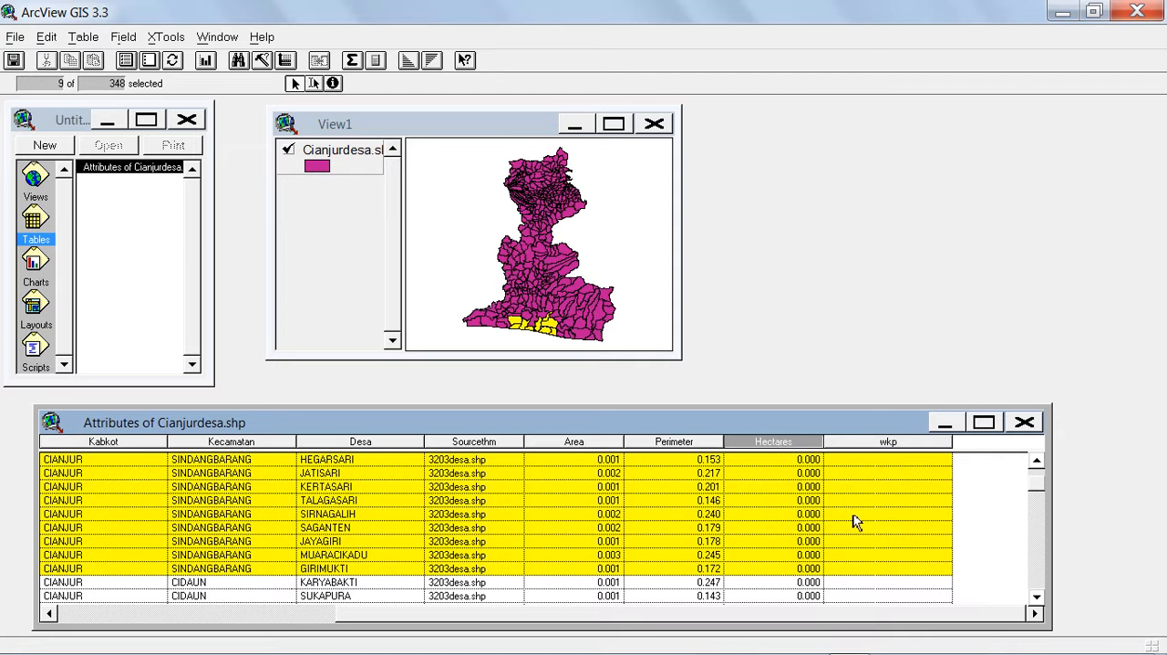
pyautogui.click(871, 446)
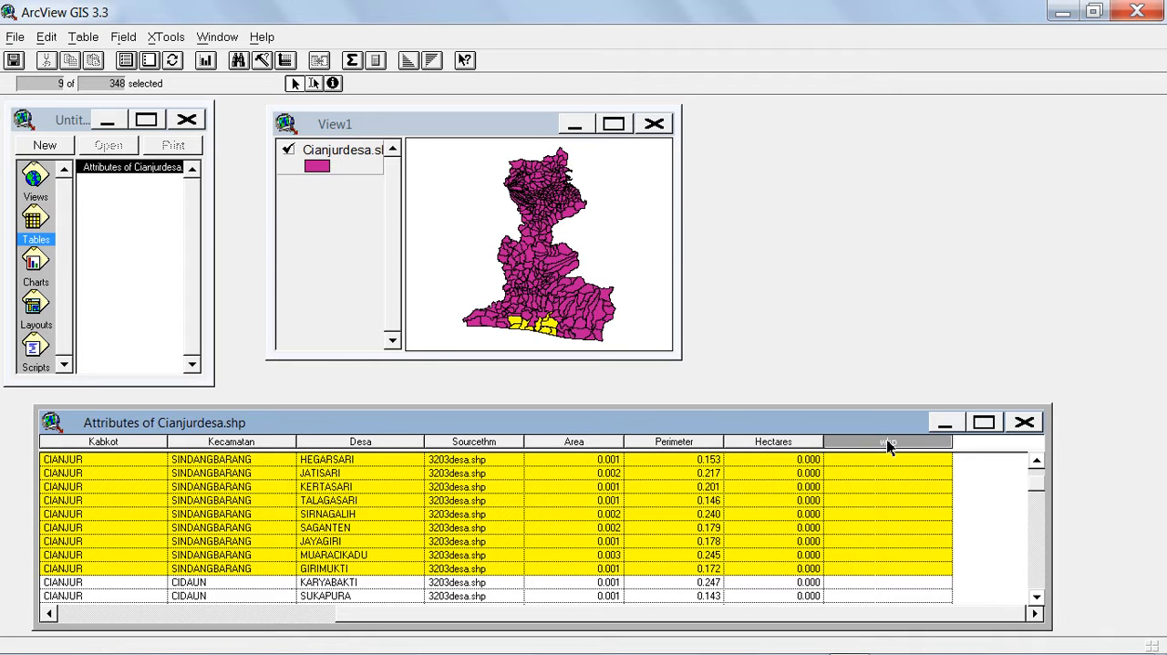
pyautogui.click(380, 61)
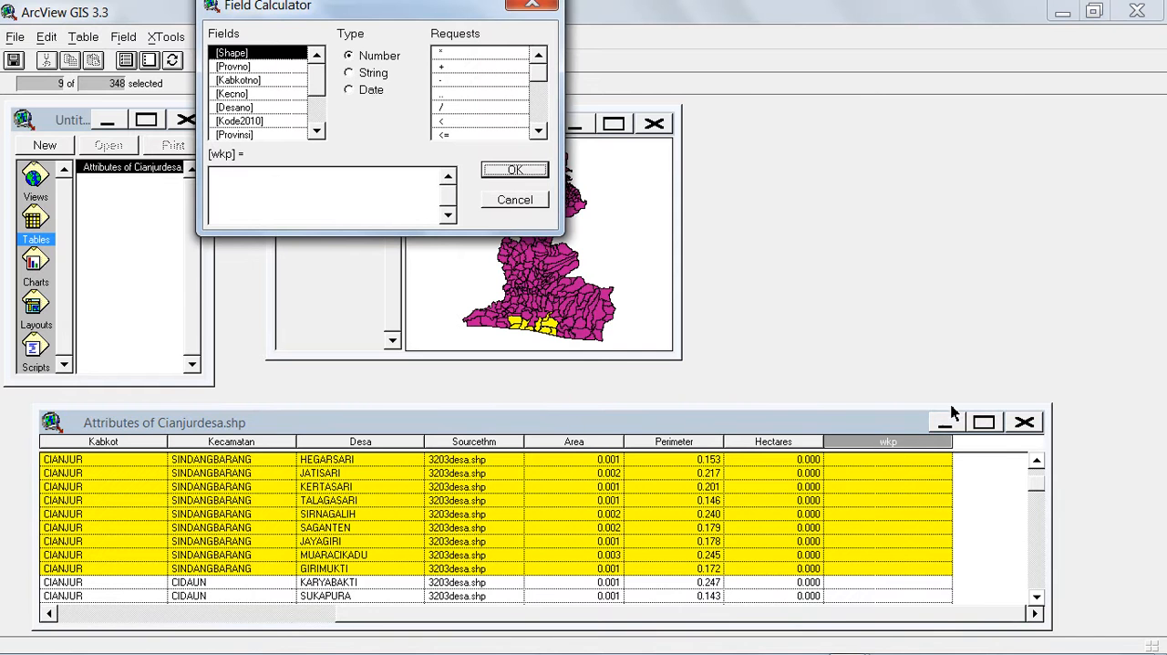
pyautogui.click(233, 181)
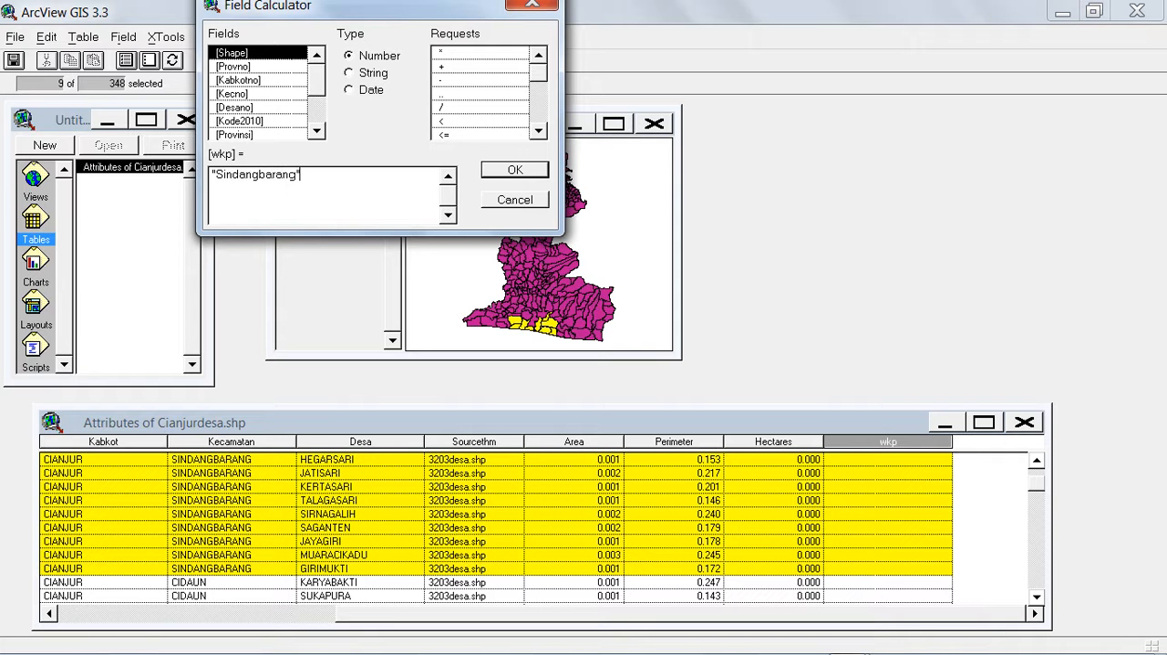
pyautogui.click(498, 173)
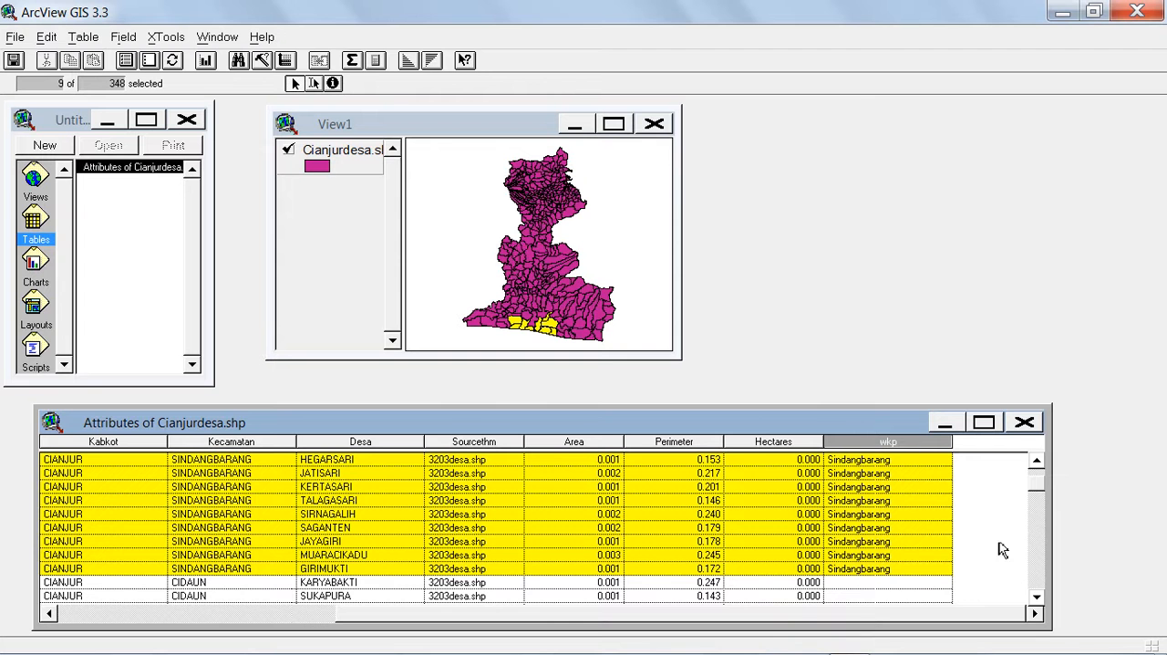
# Review the wkp column from the first Agrabinta record down past the Sindangbarang records.
pyautogui.click(1036, 482)
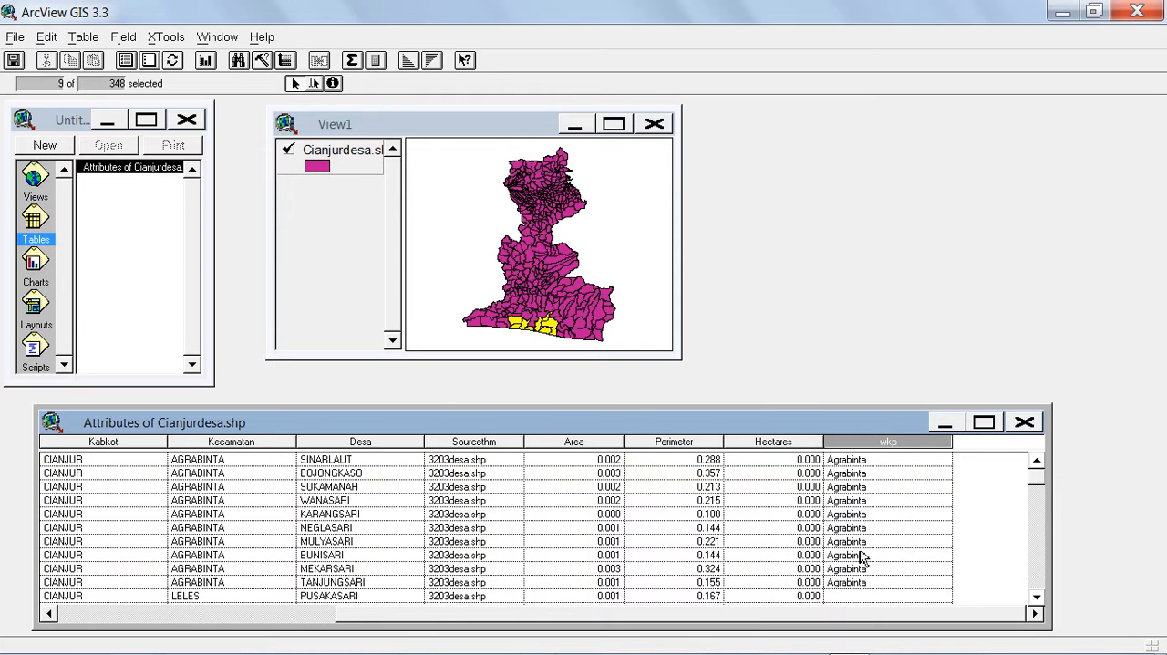
pyautogui.click(1036, 597)
pyautogui.click(1037, 599)
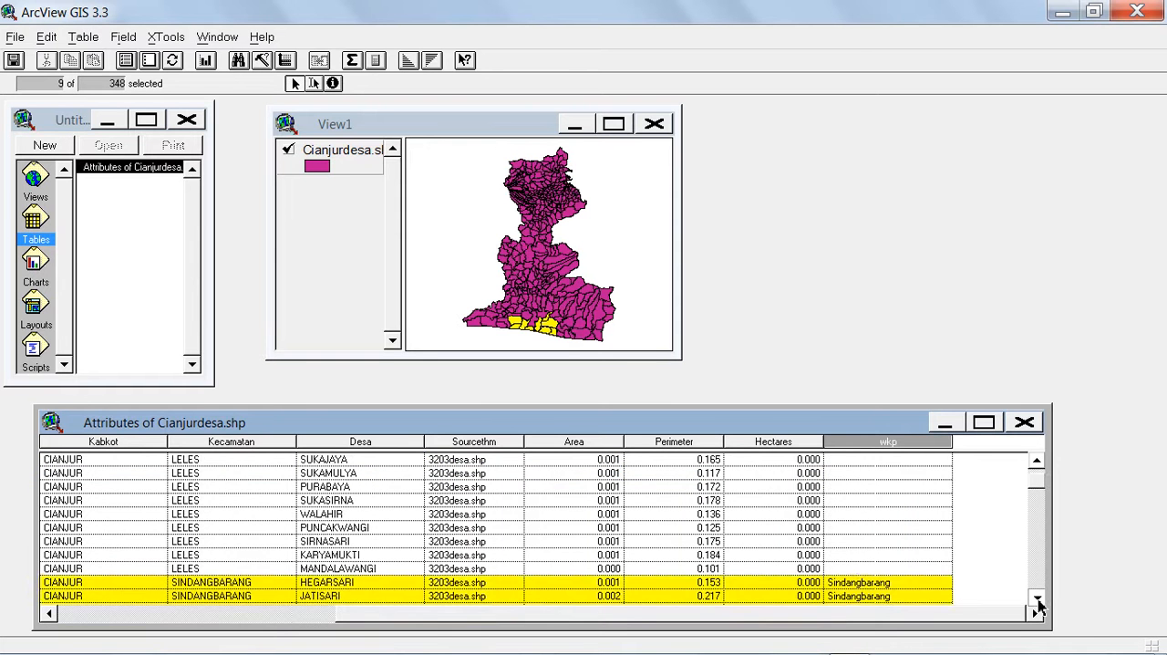
pyautogui.click(1037, 599)
pyautogui.click(1037, 599)
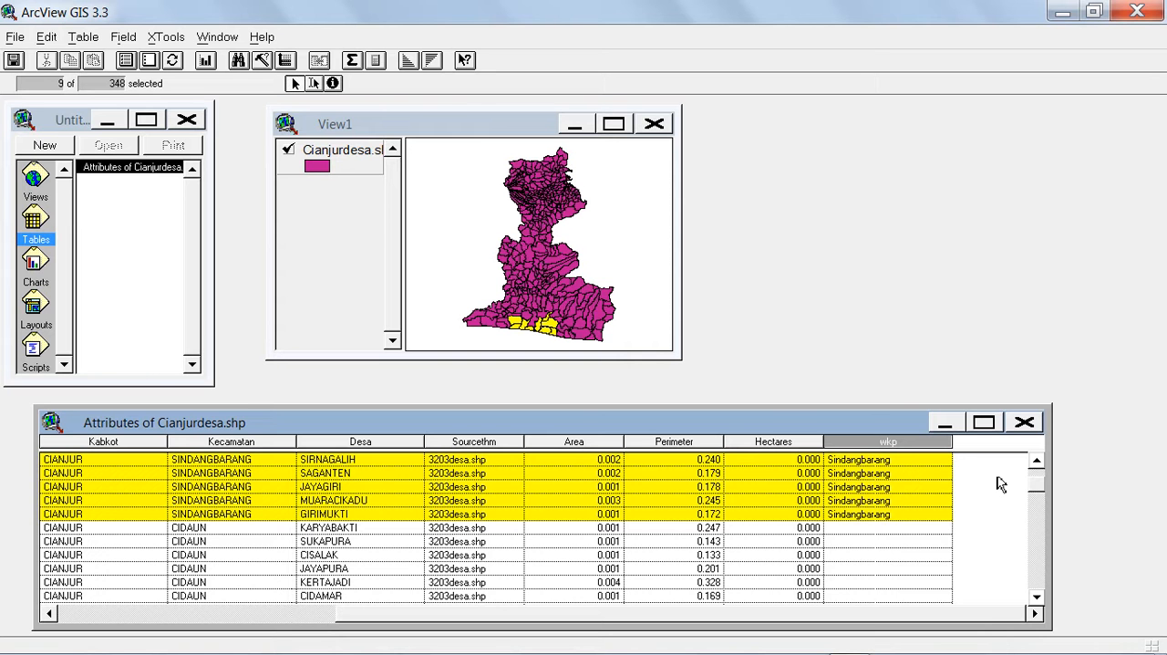
# Examine the Desa entries of the Cikalongkulon records near the end of the attribute table, beginning with Padajaya.
pyautogui.moveTo(1037, 488); pyautogui.dragTo(1045, 607)
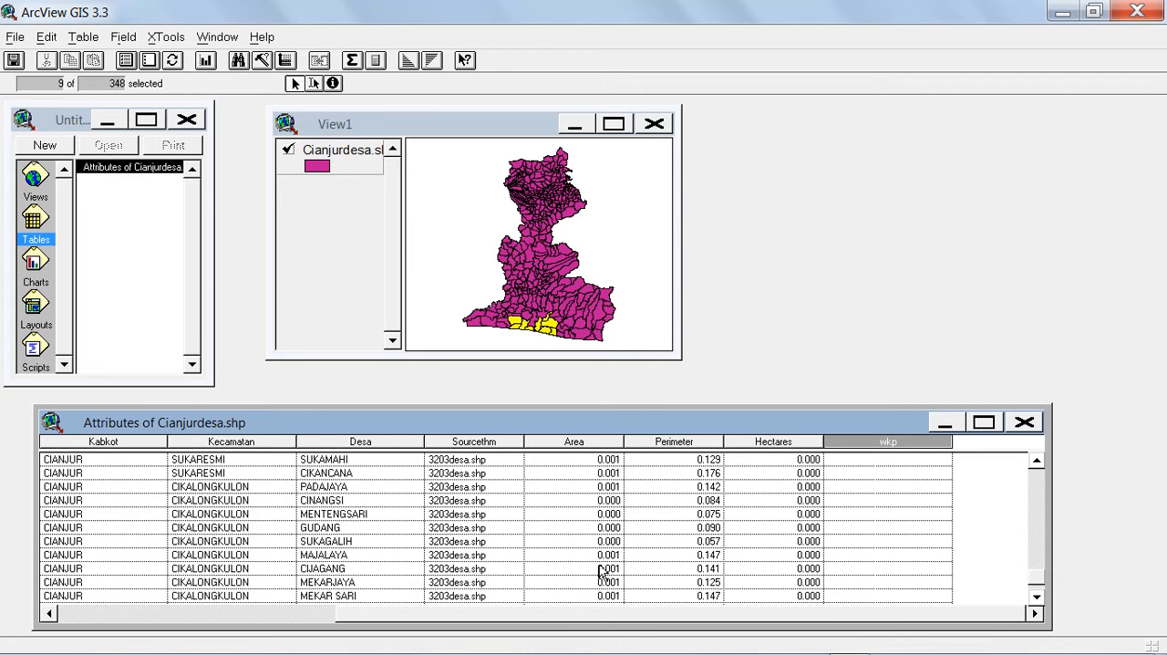
pyautogui.click(1037, 596)
pyautogui.click(1037, 598)
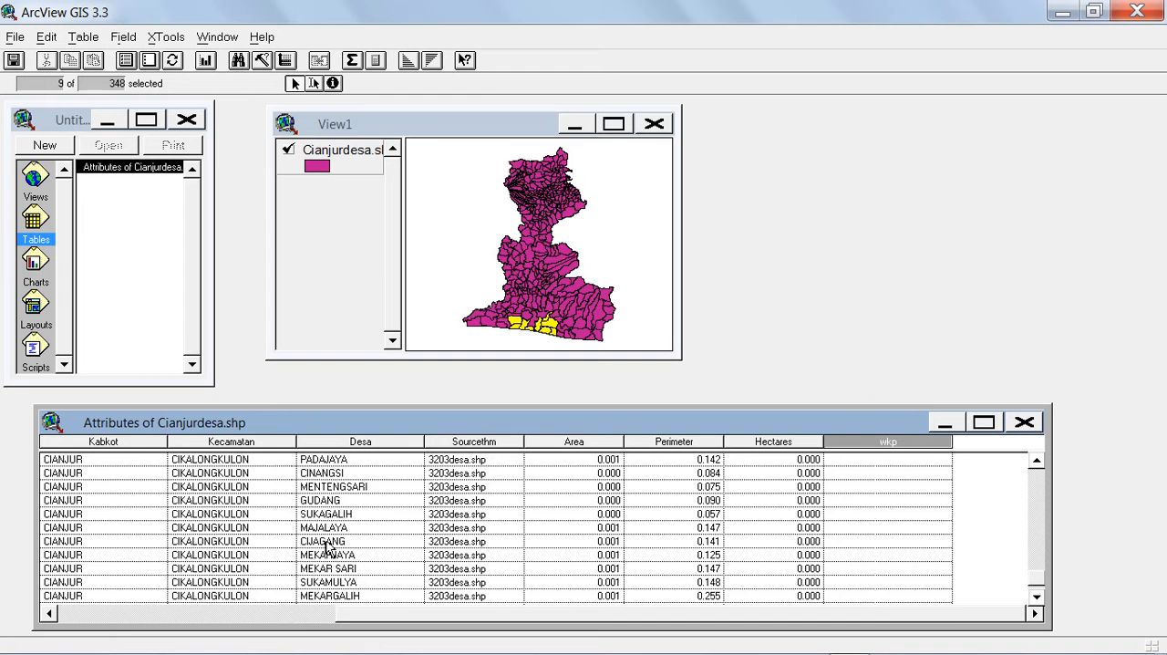
pyautogui.click(1037, 597)
pyautogui.click(1037, 598)
pyautogui.click(1037, 597)
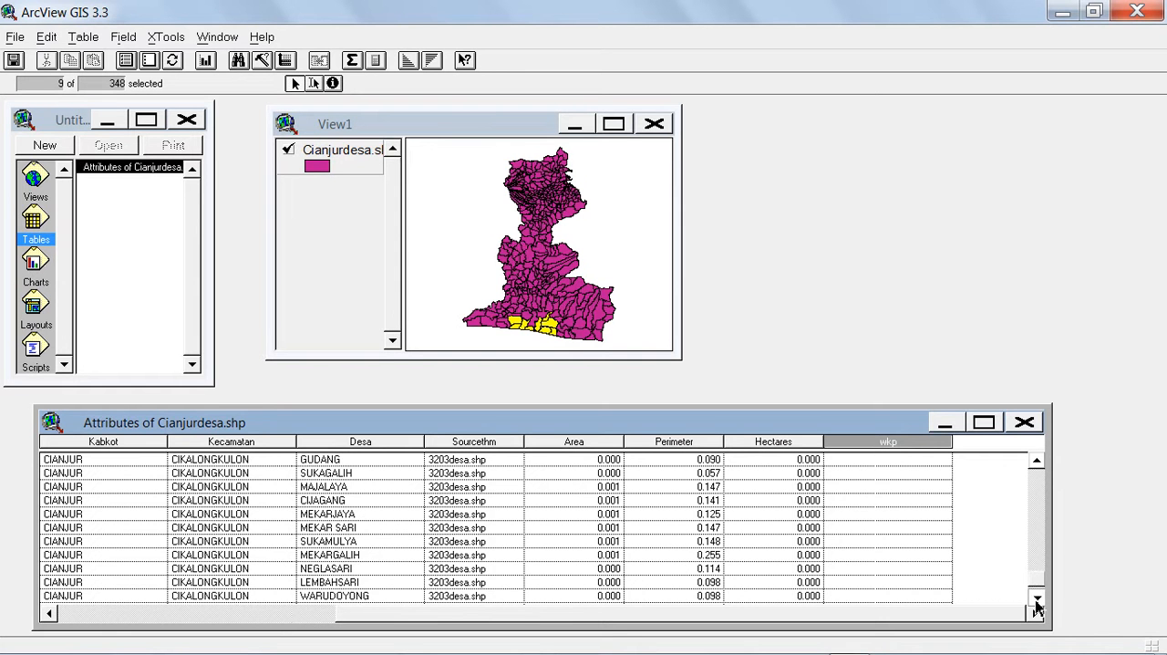
pyautogui.click(1037, 598)
pyautogui.click(1036, 597)
pyautogui.click(1037, 597)
pyautogui.click(1037, 597)
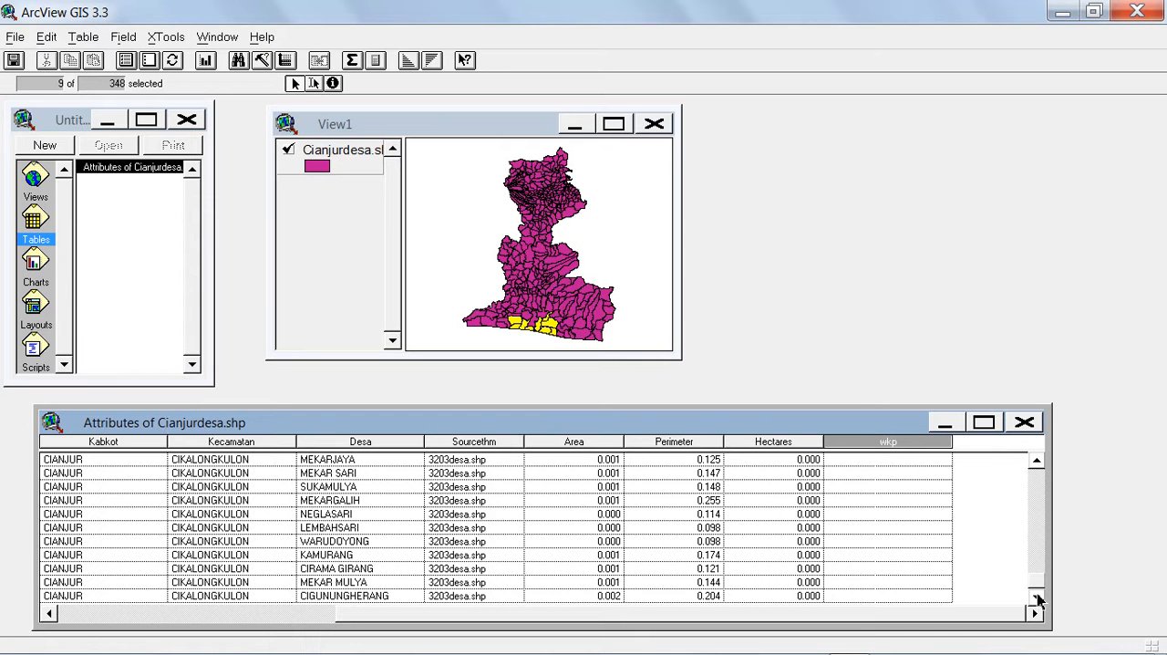
pyautogui.click(1037, 460)
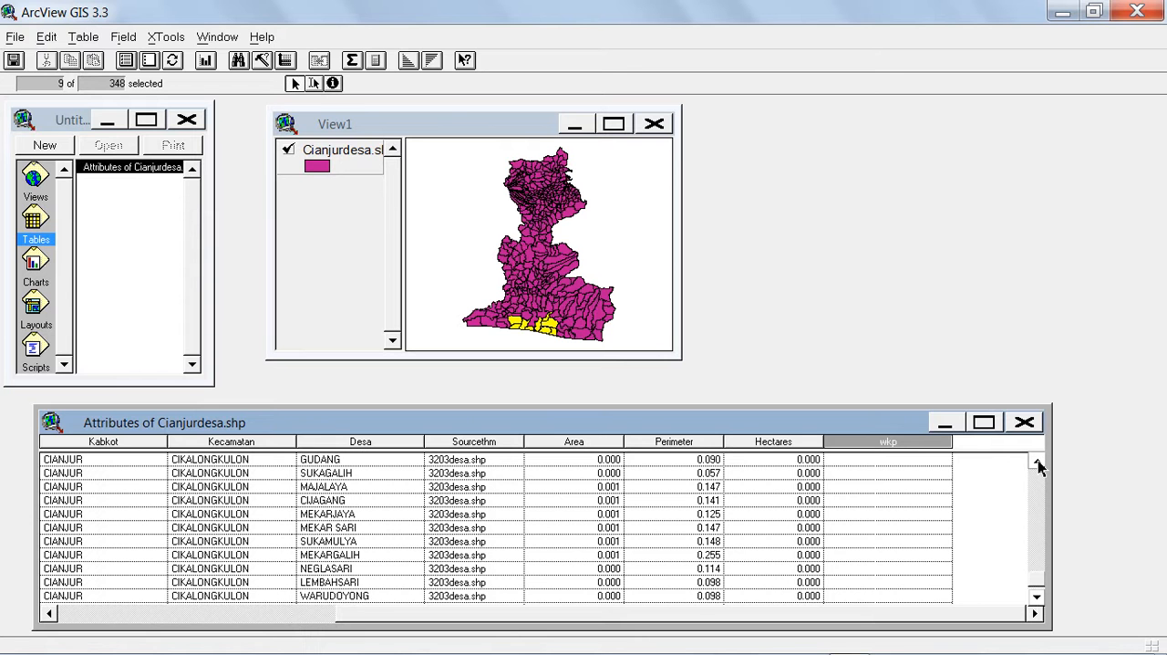
pyautogui.click(1037, 598)
pyautogui.click(1037, 599)
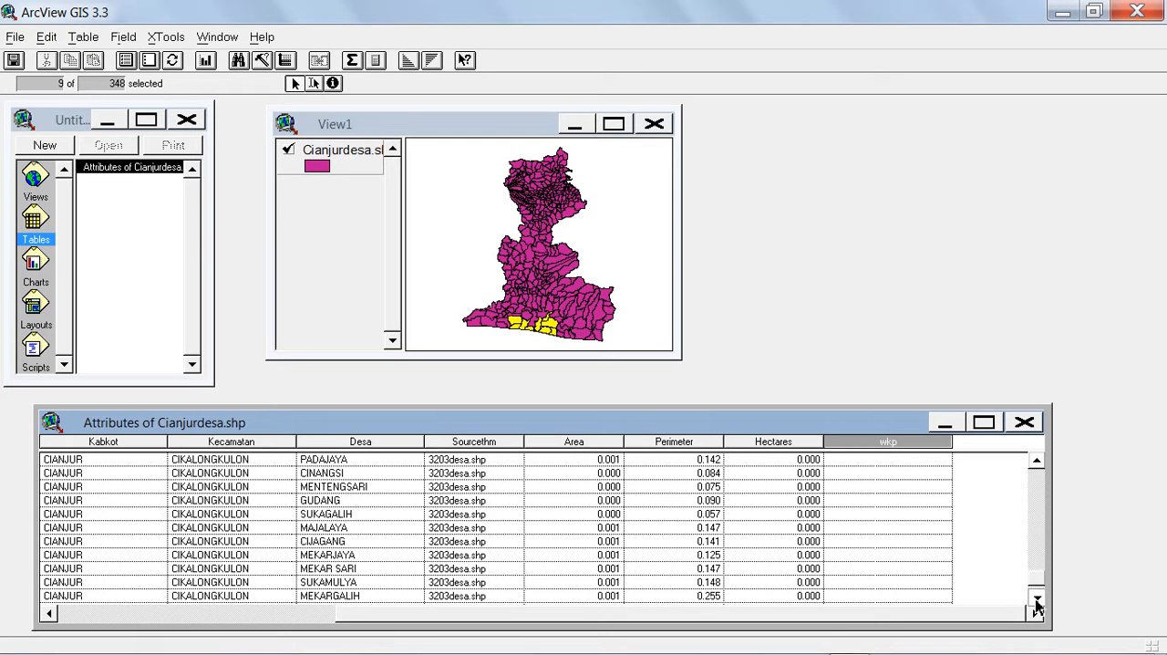
# Keep wkp as the active field and start a Query Builder expression with [Desa] = "PADAJAYA".
pyautogui.click(885, 443)
pyautogui.click(885, 443)
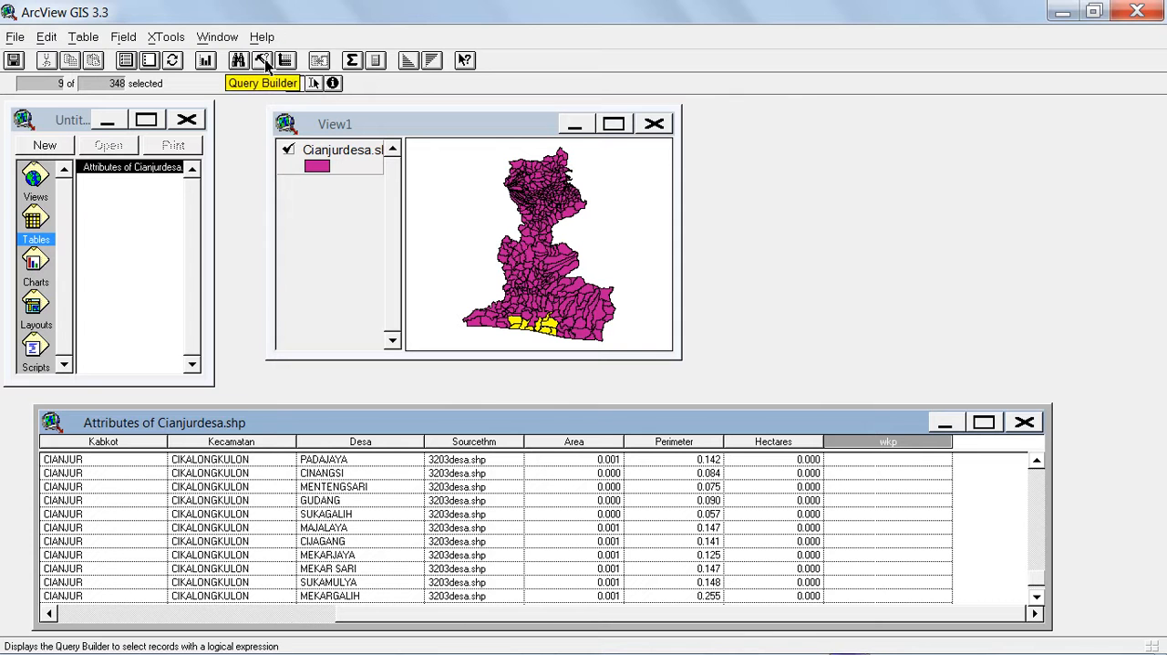
pyautogui.click(263, 62)
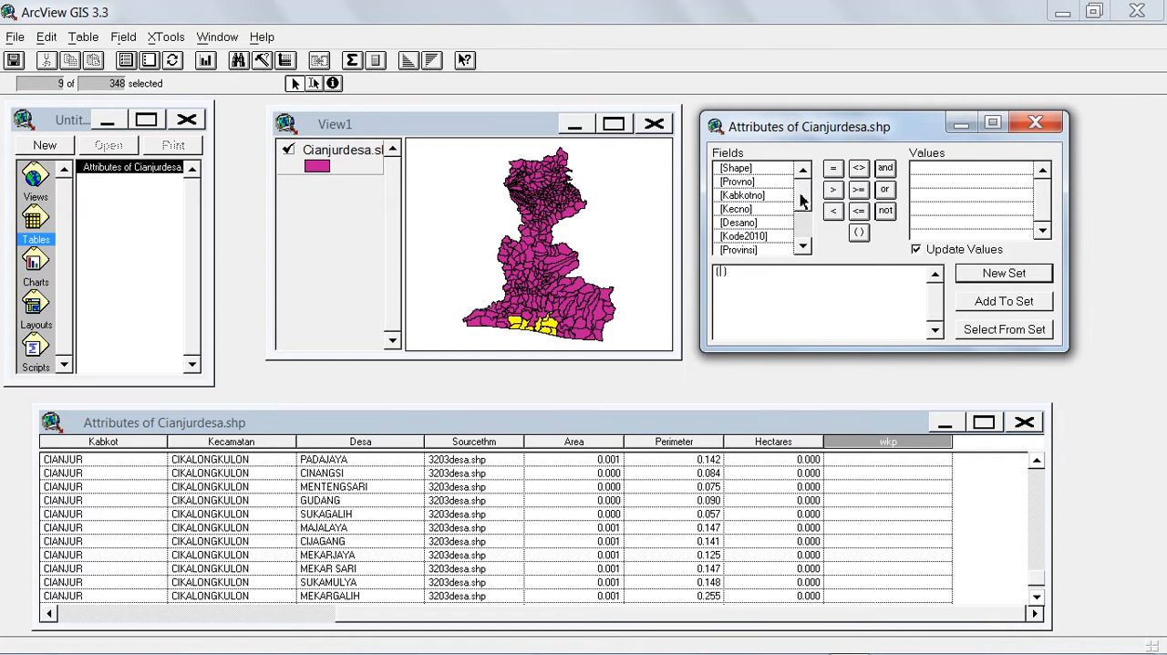
pyautogui.moveTo(803, 199); pyautogui.dragTo(806, 220)
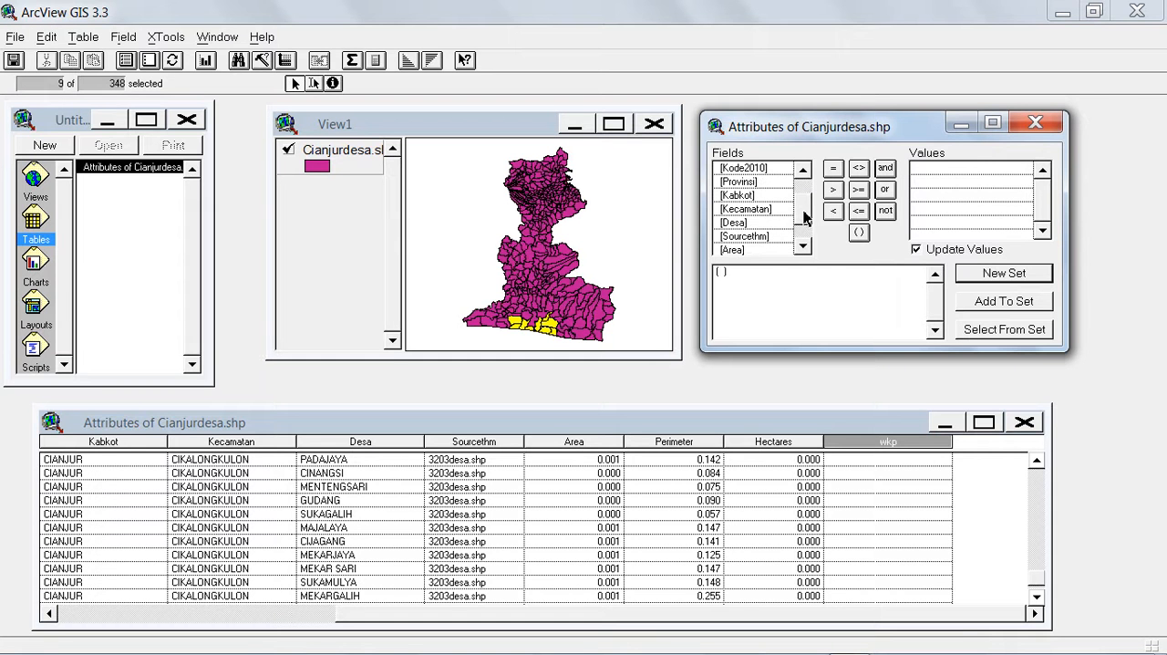
pyautogui.doubleClick(741, 224)
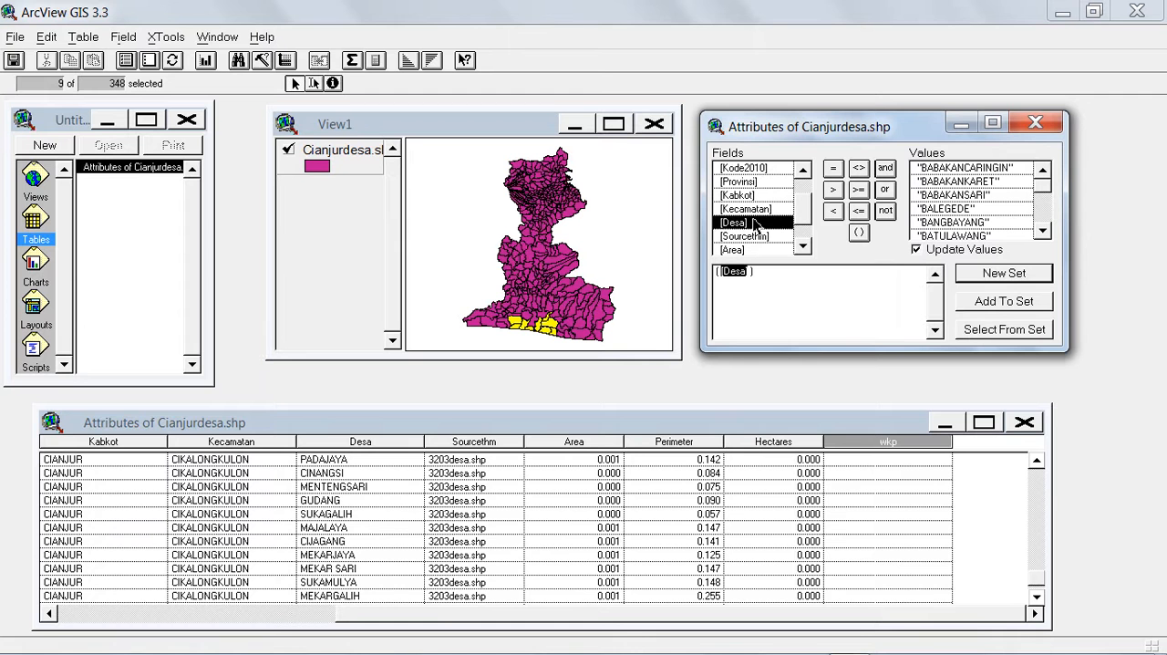
pyautogui.click(835, 170)
pyautogui.moveTo(1044, 198); pyautogui.dragTo(1045, 217)
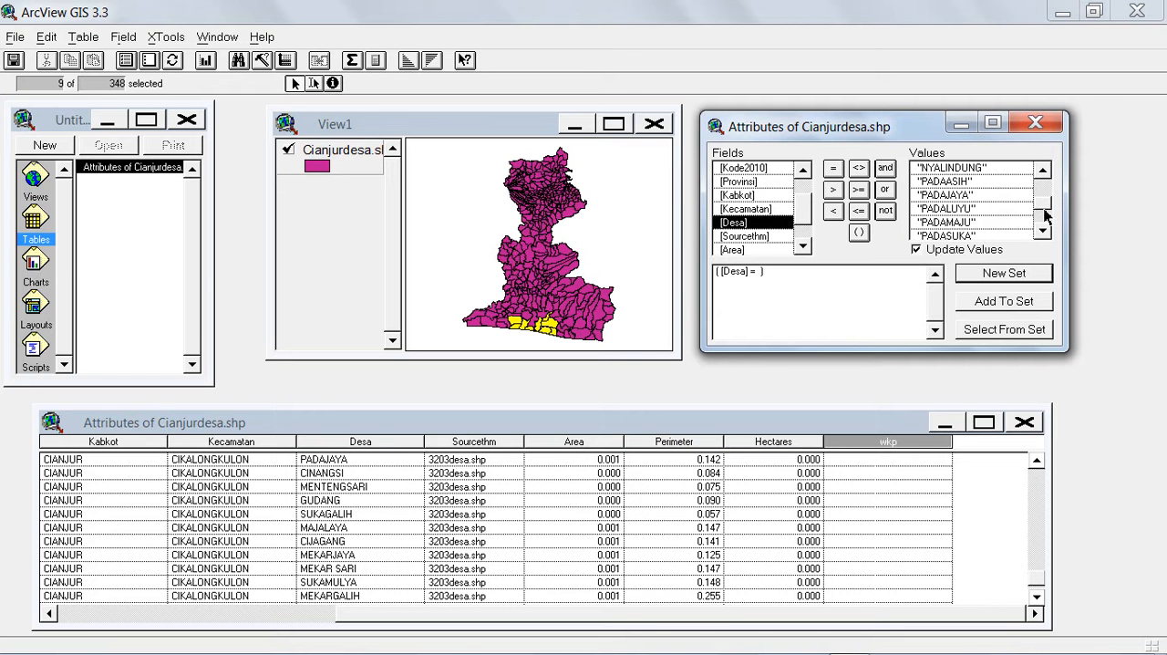
pyautogui.doubleClick(939, 195)
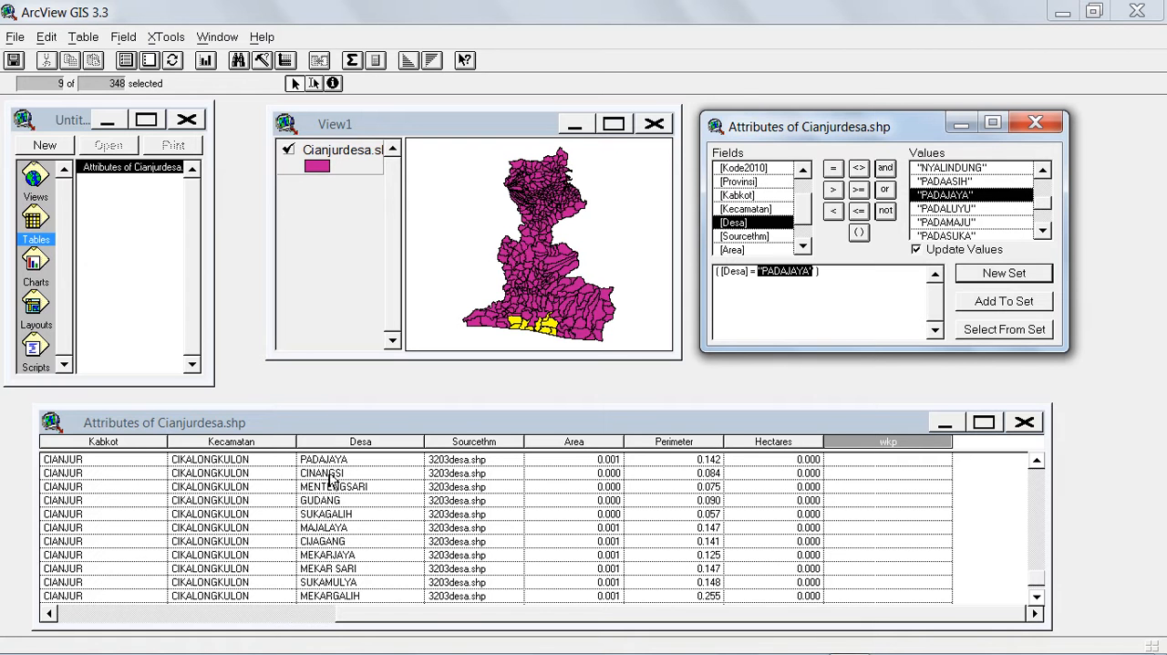
# Extend the query expression with an or condition for [Desa] = "CINANGSI".
pyautogui.click(889, 193)
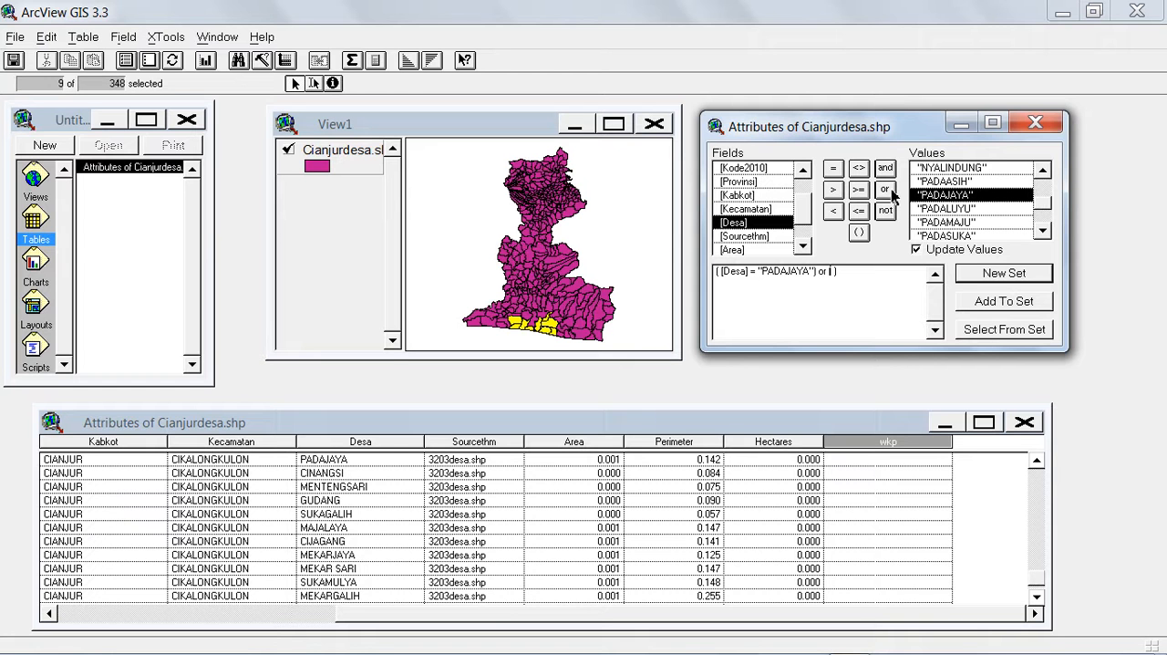
pyautogui.doubleClick(743, 226)
pyautogui.click(832, 170)
pyautogui.click(1044, 231)
pyautogui.moveTo(1046, 210); pyautogui.dragTo(1045, 235)
pyautogui.doubleClick(948, 222)
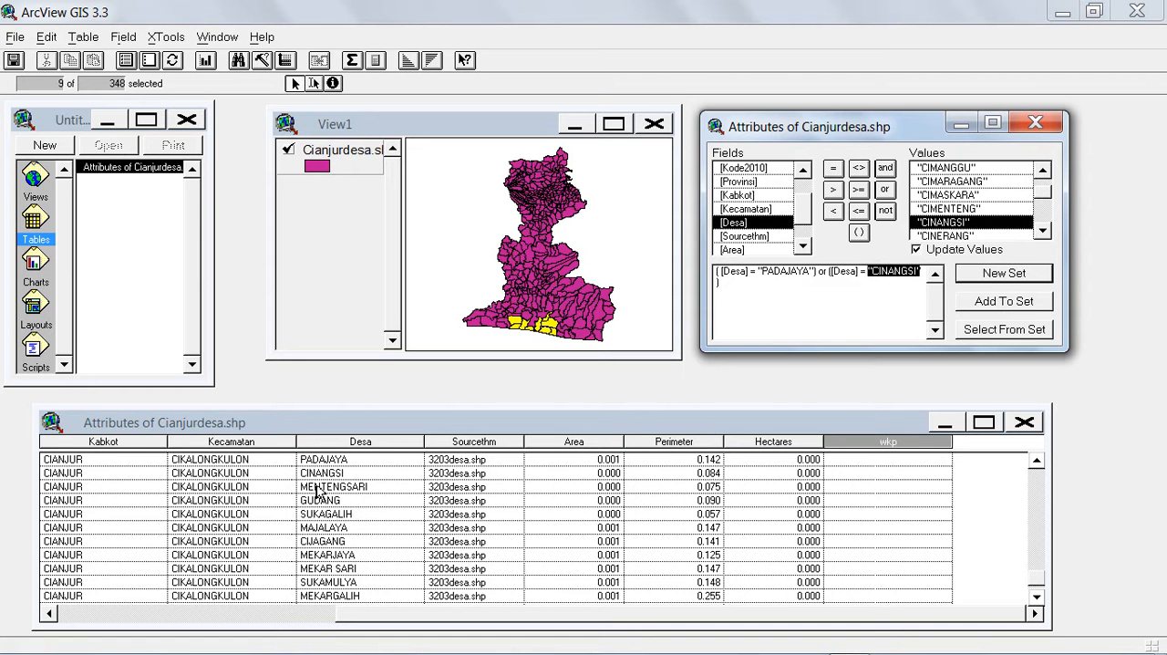
# Append another or condition to the expression, matching [Desa] = "MENTENGSARI".
pyautogui.click(884, 192)
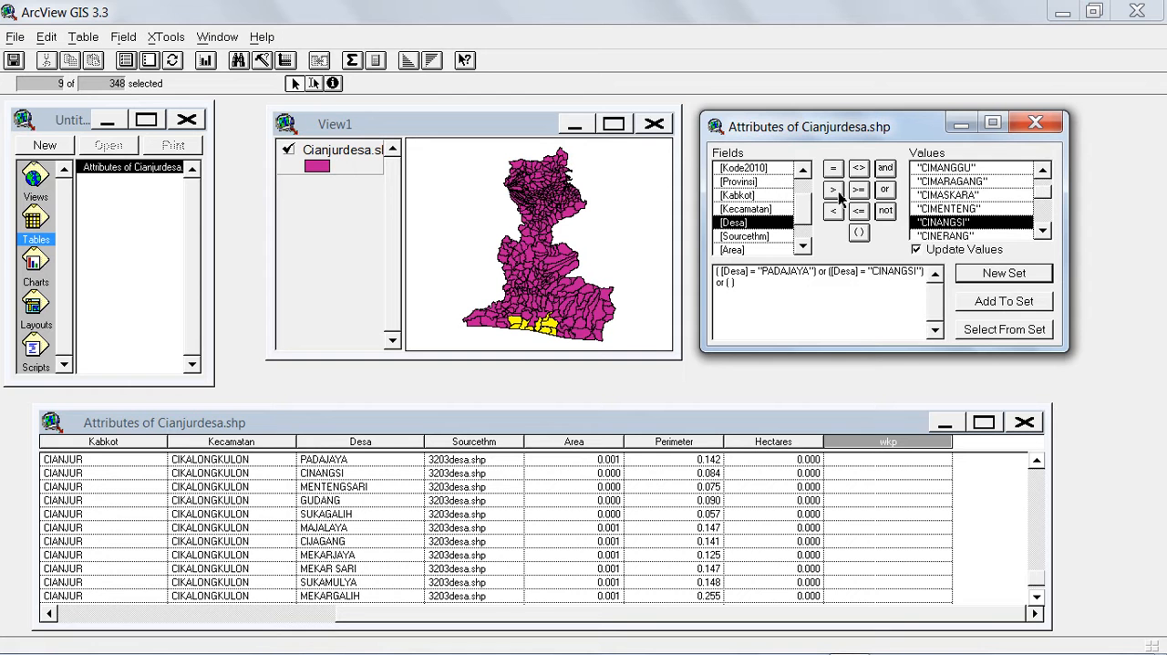
pyautogui.doubleClick(734, 224)
pyautogui.doubleClick(734, 225)
pyautogui.click(833, 170)
pyautogui.click(1043, 215)
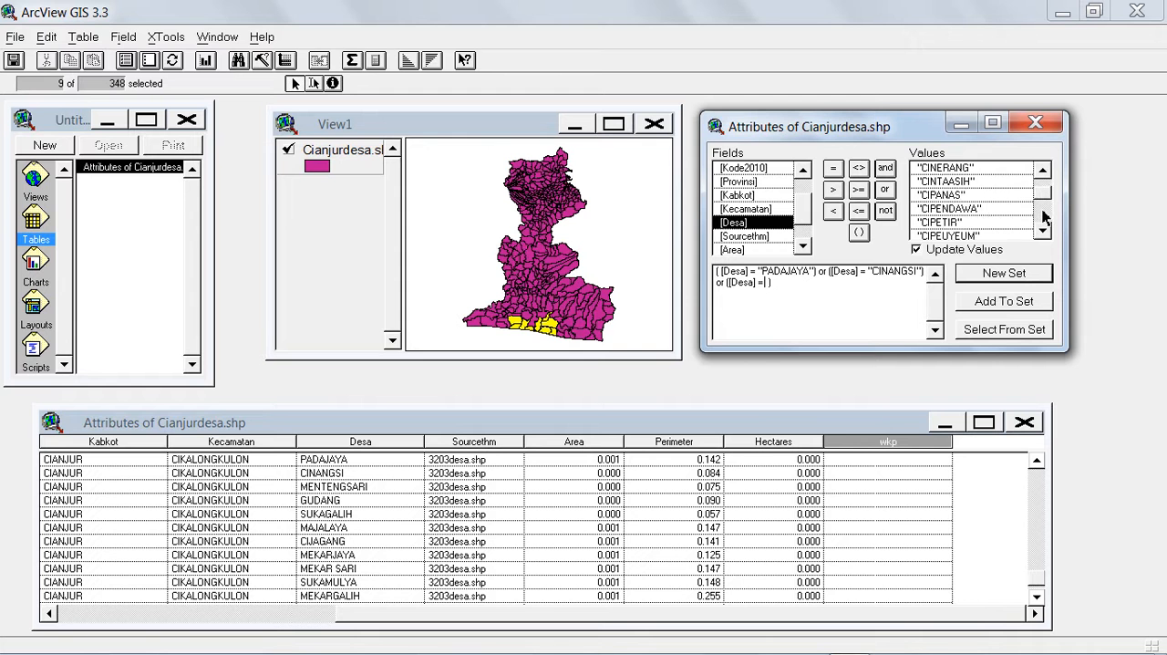
pyautogui.click(1043, 214)
pyautogui.click(1042, 214)
pyautogui.click(1042, 215)
pyautogui.click(1043, 214)
pyautogui.click(1043, 215)
pyautogui.click(1043, 214)
pyautogui.click(1044, 219)
pyautogui.click(1043, 219)
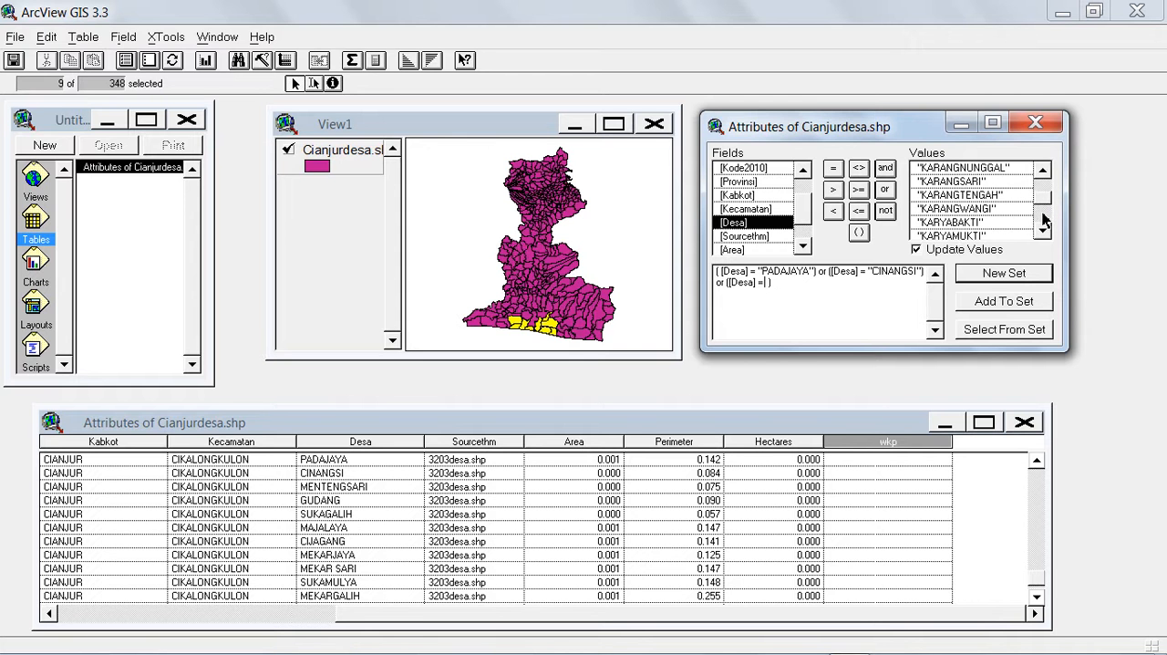
pyautogui.click(1043, 218)
pyautogui.click(1043, 219)
pyautogui.click(1043, 218)
pyautogui.click(1043, 219)
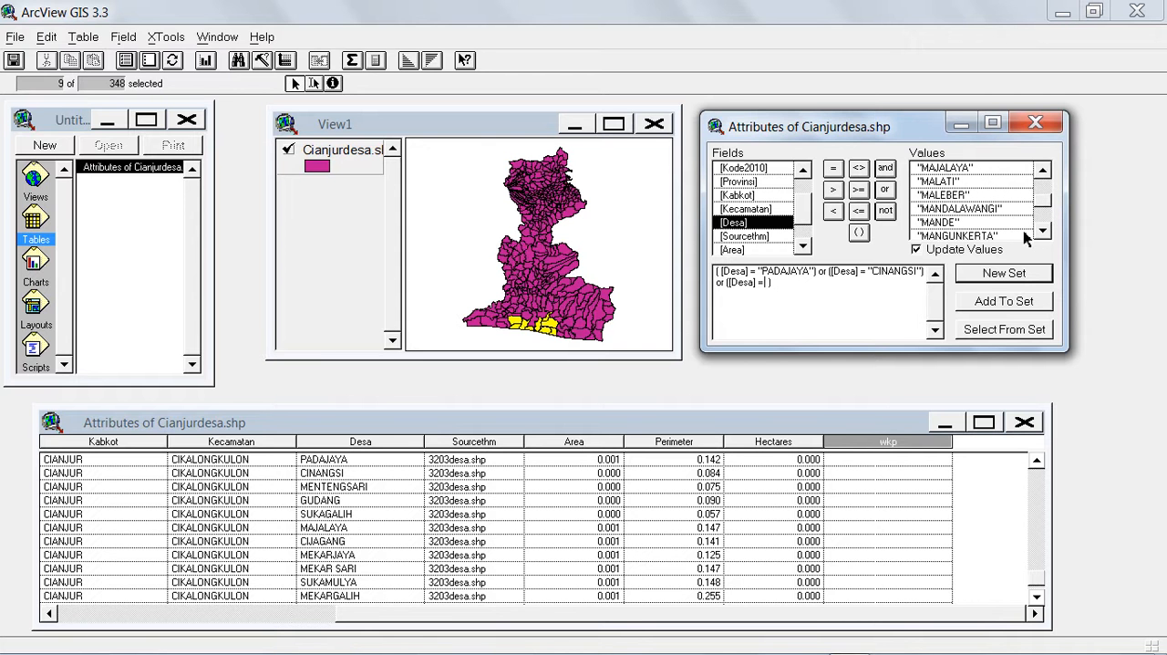
pyautogui.click(1043, 231)
pyautogui.click(1043, 231)
pyautogui.click(1044, 232)
pyautogui.click(1044, 232)
pyautogui.click(1044, 234)
pyautogui.click(1044, 233)
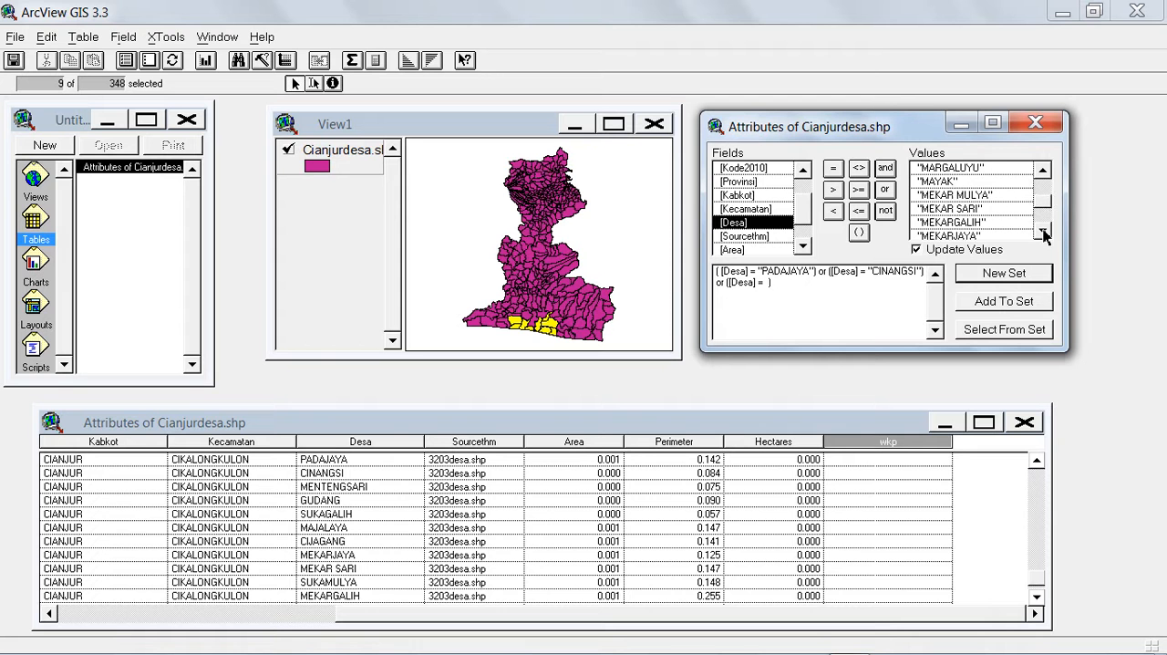
pyautogui.click(1044, 233)
pyautogui.click(1044, 233)
pyautogui.click(1044, 234)
pyautogui.click(1044, 233)
pyautogui.click(1044, 234)
pyautogui.click(1044, 234)
pyautogui.click(1044, 233)
pyautogui.click(1045, 234)
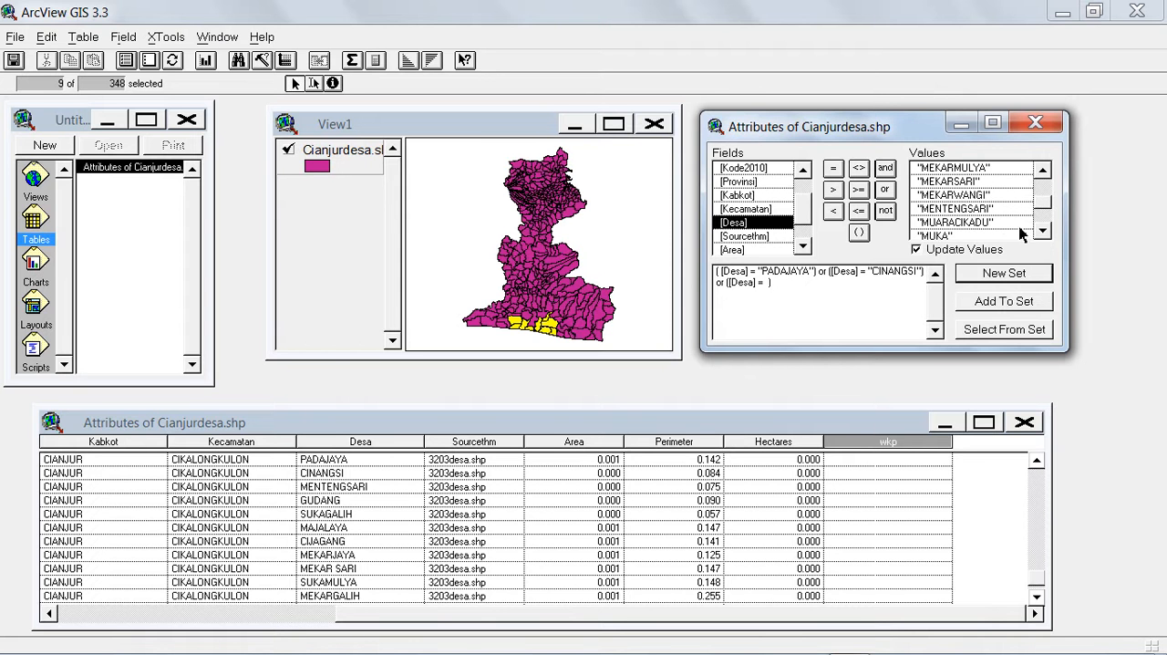
pyautogui.doubleClick(988, 212)
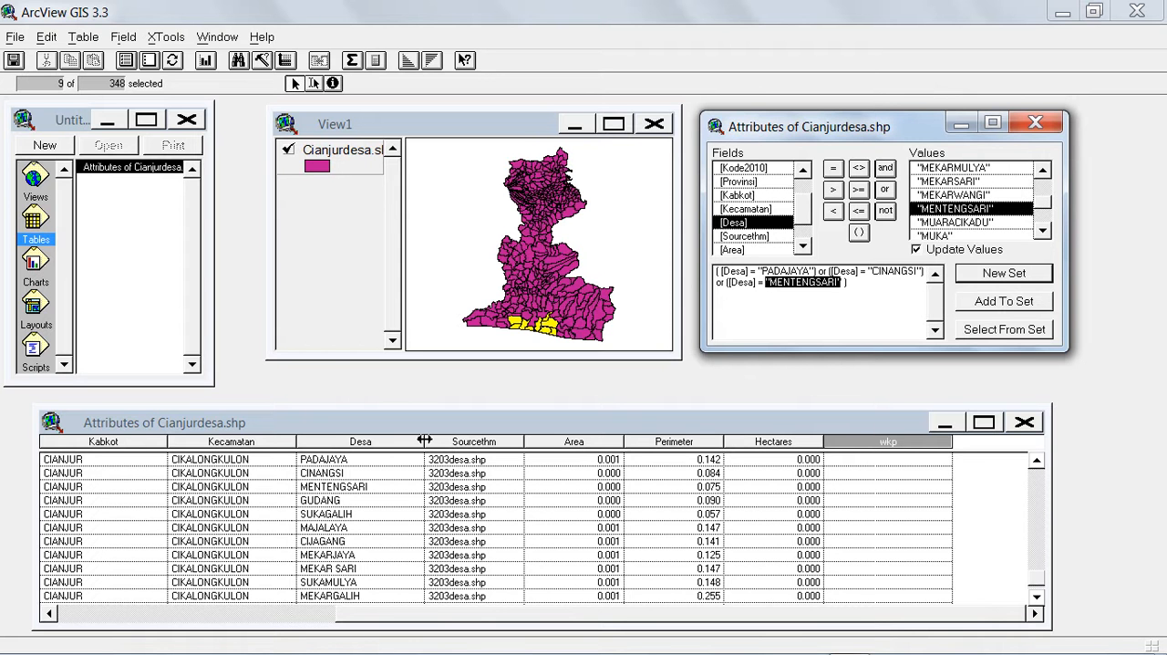
# Add [Desa] = "GUDANG" to the query expression as a further or condition.
pyautogui.click(885, 191)
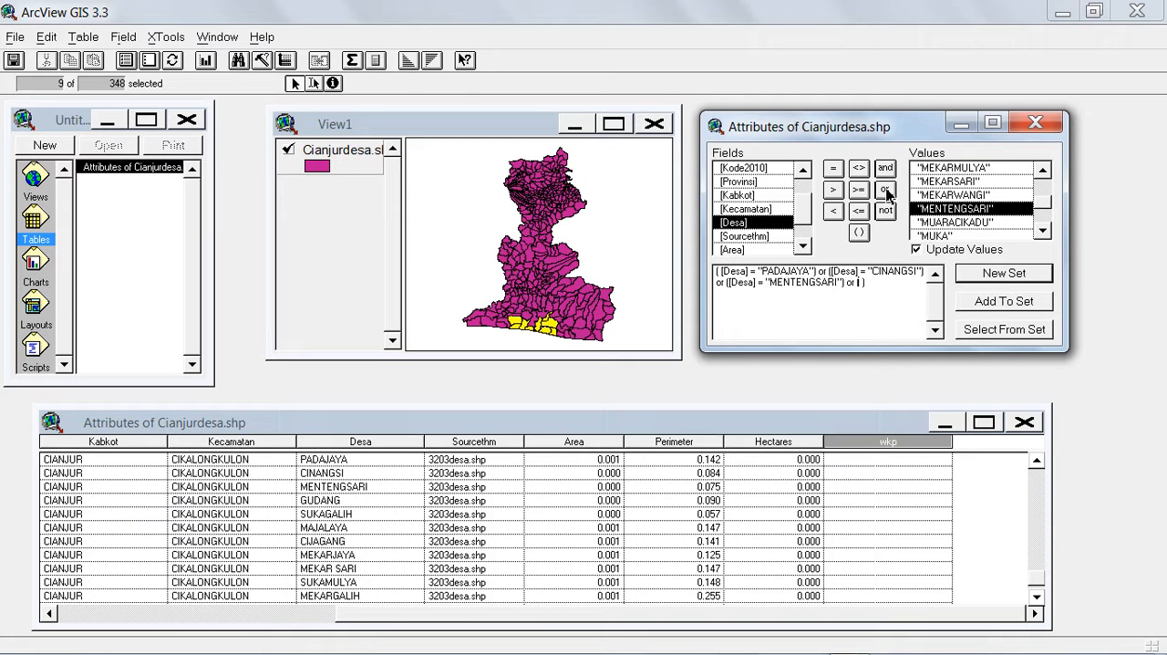
pyautogui.doubleClick(740, 225)
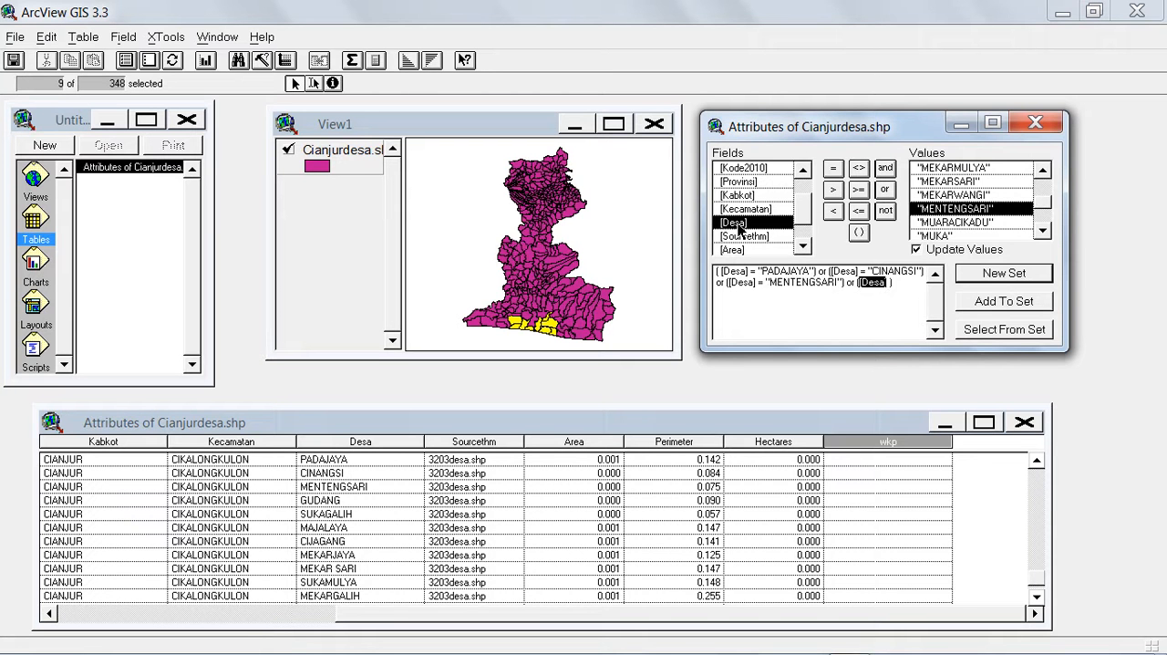
pyautogui.click(834, 168)
pyautogui.moveTo(1043, 202); pyautogui.dragTo(1043, 178)
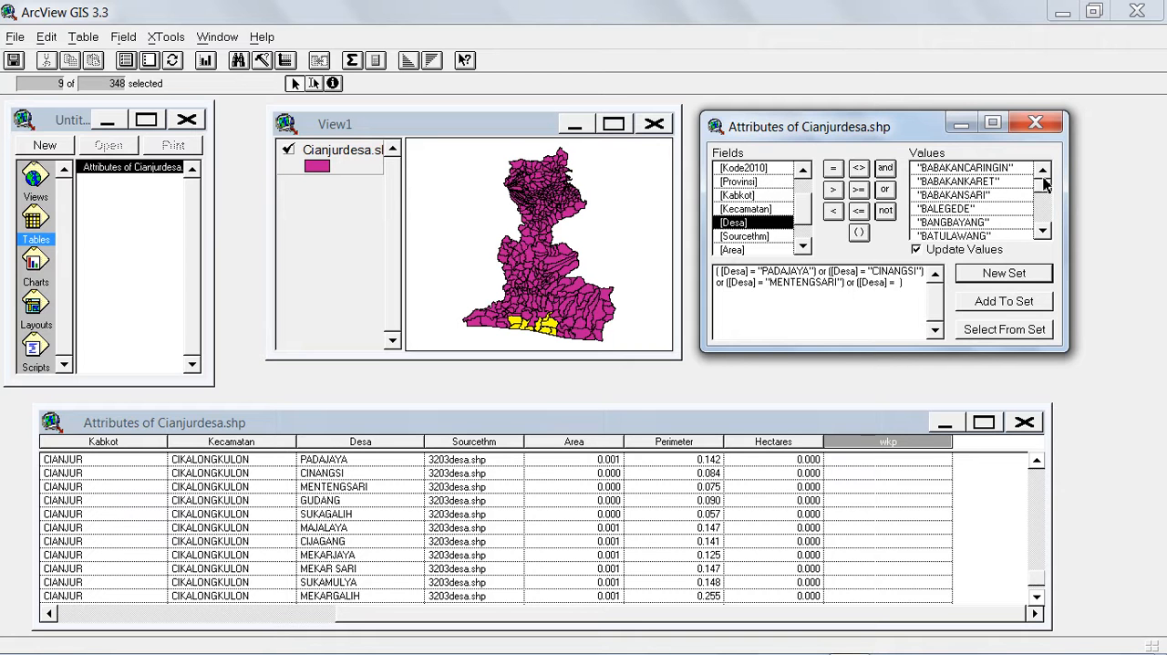
pyautogui.click(1045, 211)
pyautogui.click(1045, 212)
pyautogui.click(1045, 212)
pyautogui.click(1045, 212)
pyautogui.click(1045, 216)
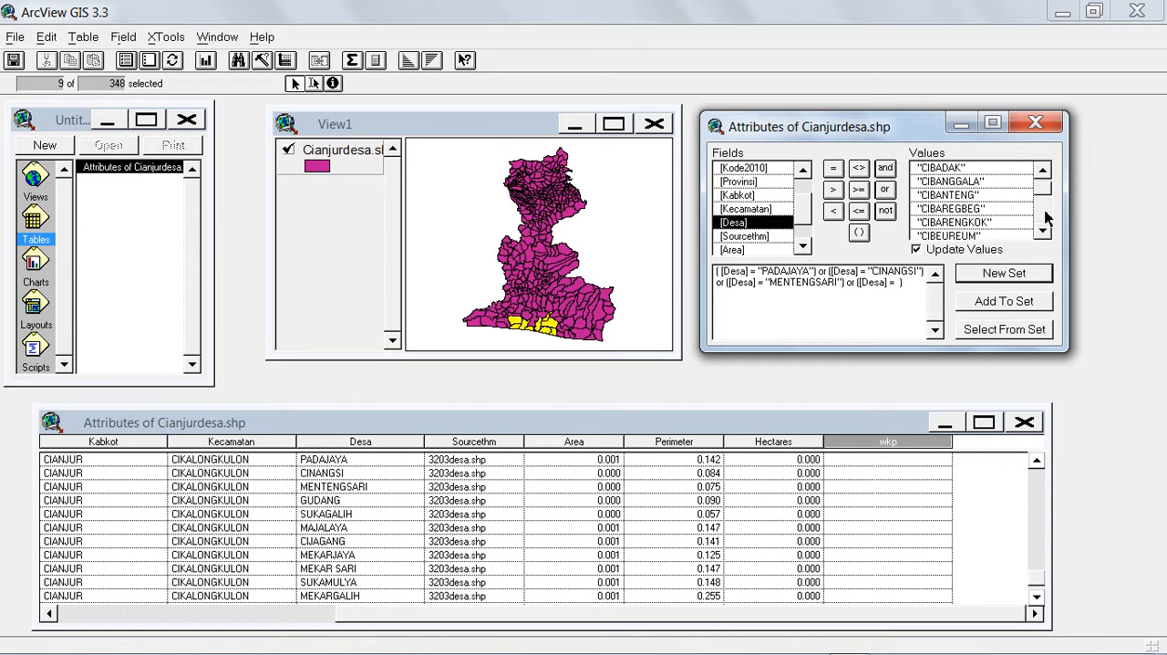
pyautogui.click(1045, 215)
pyautogui.click(1045, 215)
pyautogui.click(1045, 216)
pyautogui.click(1045, 215)
pyautogui.click(1045, 214)
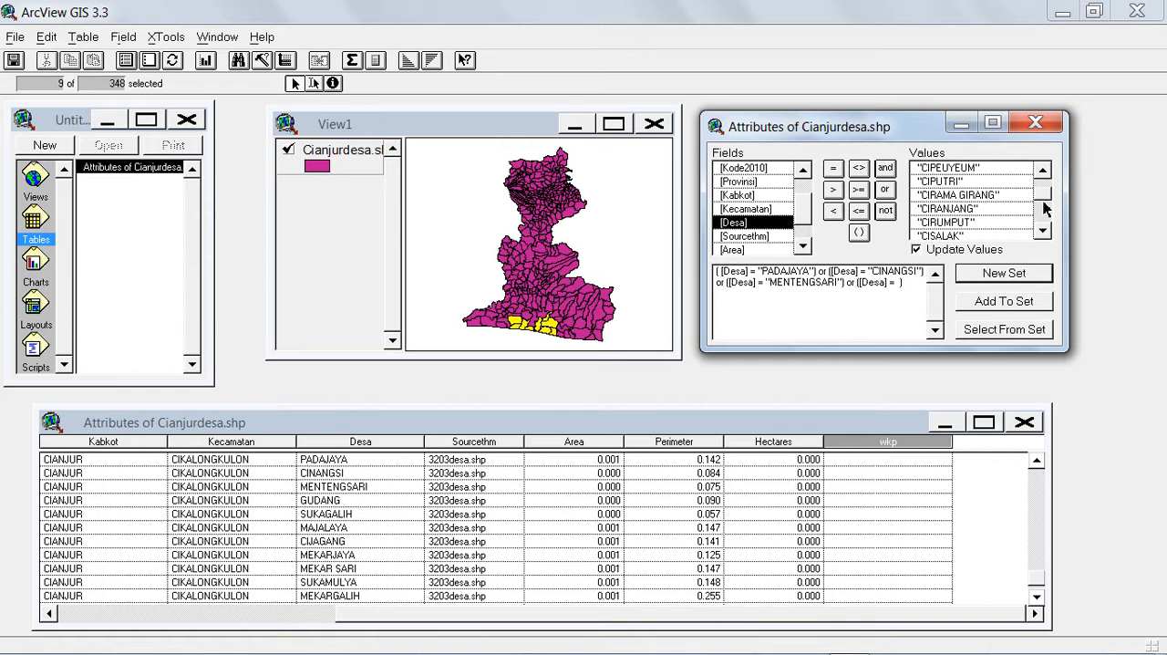
pyautogui.moveTo(1044, 193); pyautogui.dragTo(1043, 194)
pyautogui.click(1045, 232)
pyautogui.click(1045, 232)
pyautogui.click(1045, 231)
pyautogui.click(1045, 231)
pyautogui.click(1045, 231)
pyautogui.click(1044, 234)
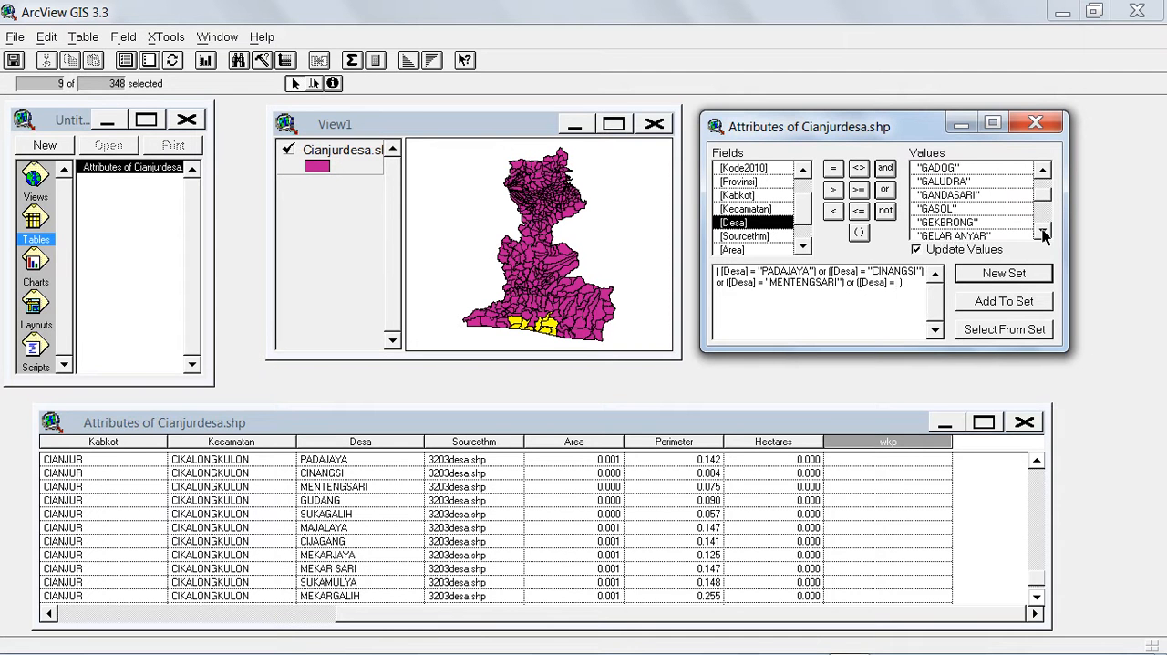
pyautogui.click(1045, 233)
pyautogui.click(1045, 234)
pyautogui.click(1045, 233)
pyautogui.click(1045, 233)
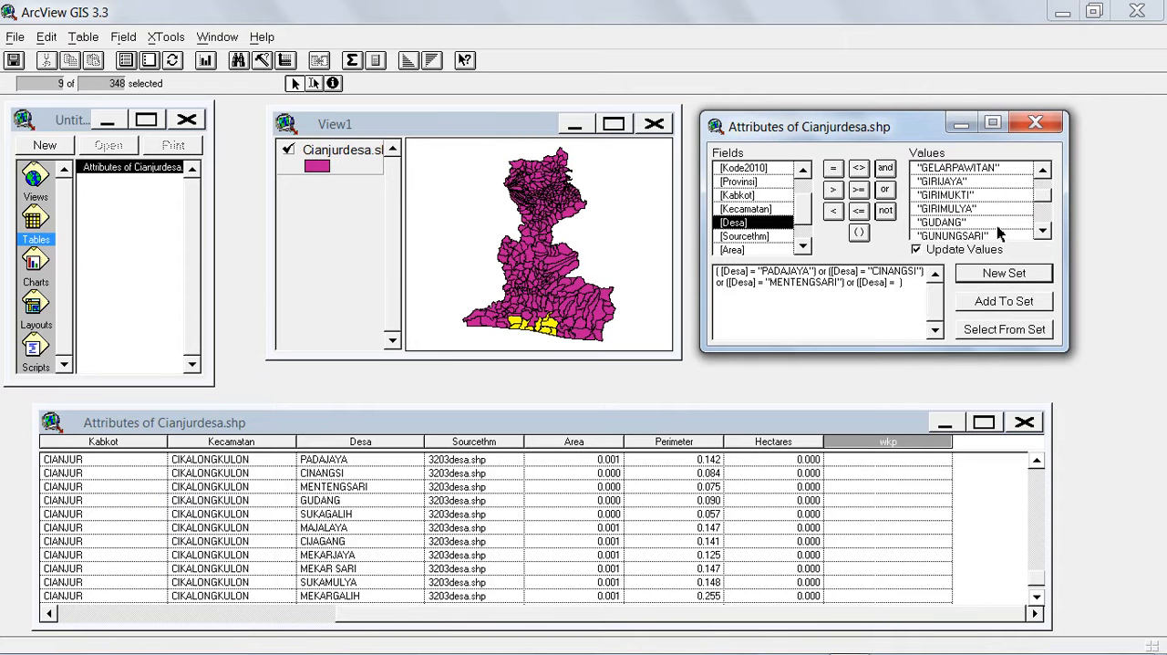
pyautogui.doubleClick(969, 225)
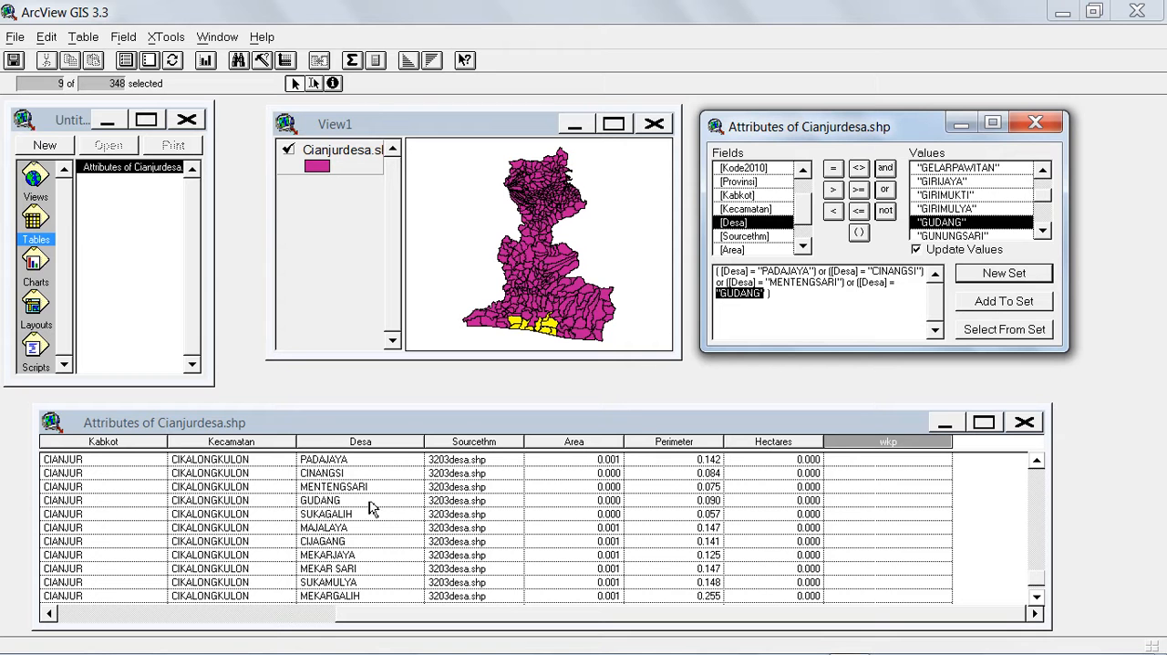
# Add an or condition for [Desa] = "SUKAGALIH" to the query expression.
pyautogui.click(886, 191)
pyautogui.doubleClick(735, 224)
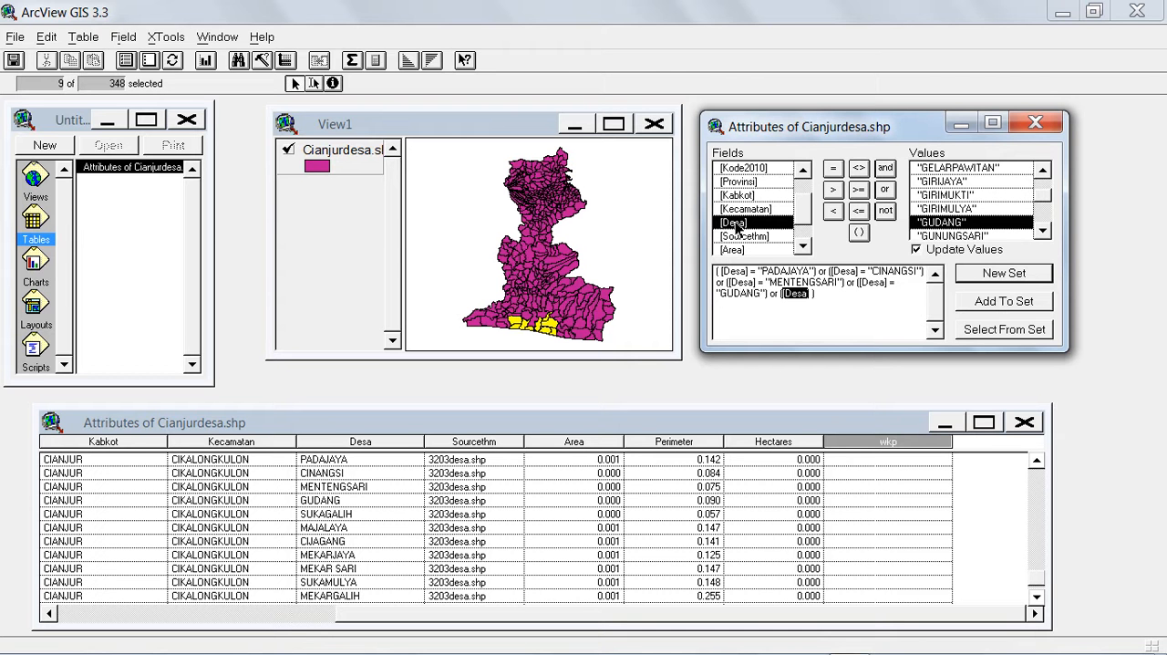
pyautogui.click(834, 173)
pyautogui.moveTo(1046, 202); pyautogui.dragTo(1046, 217)
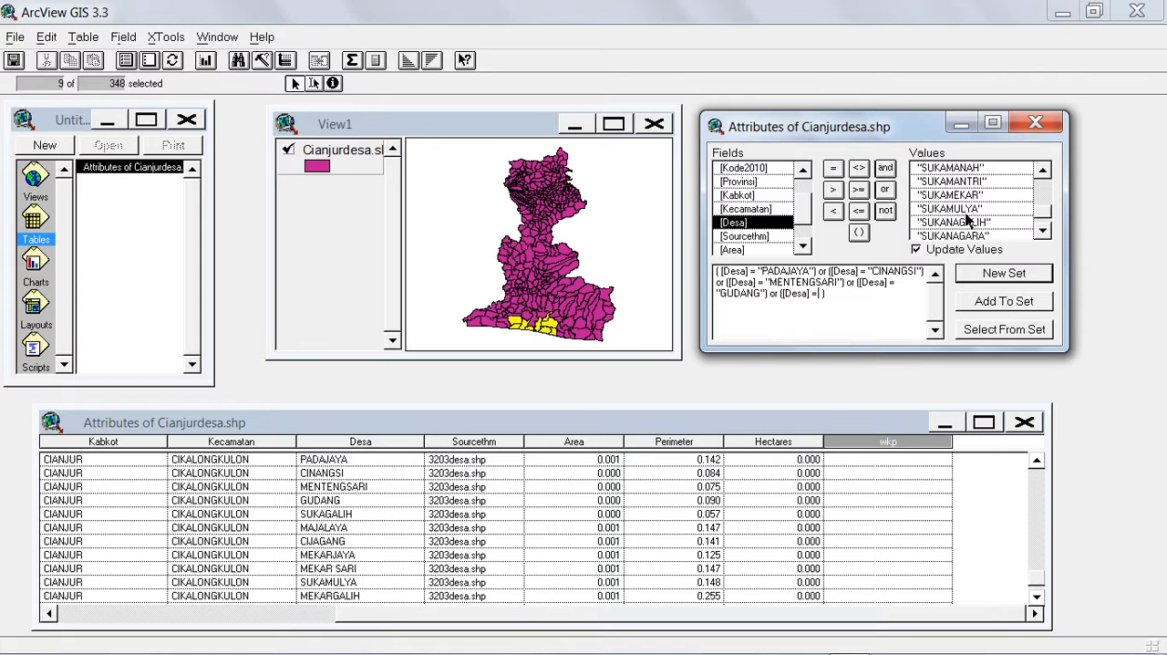
pyautogui.click(1043, 172)
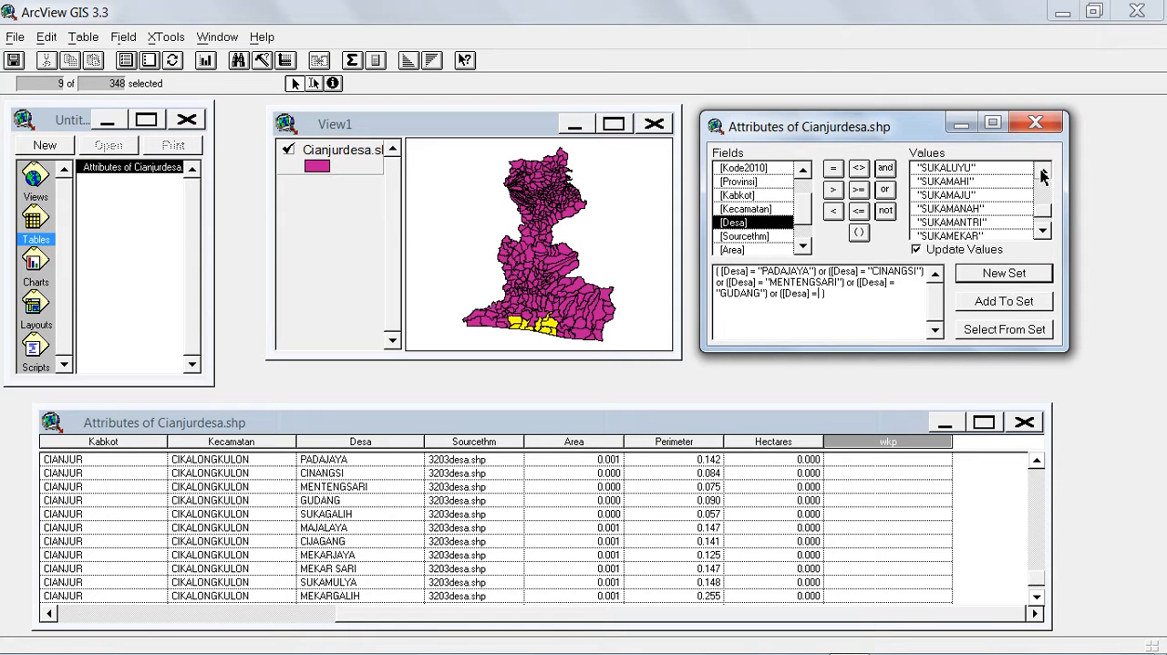
pyautogui.click(1043, 172)
pyautogui.click(1043, 172)
pyautogui.click(1043, 172)
pyautogui.click(1043, 172)
pyautogui.click(1043, 173)
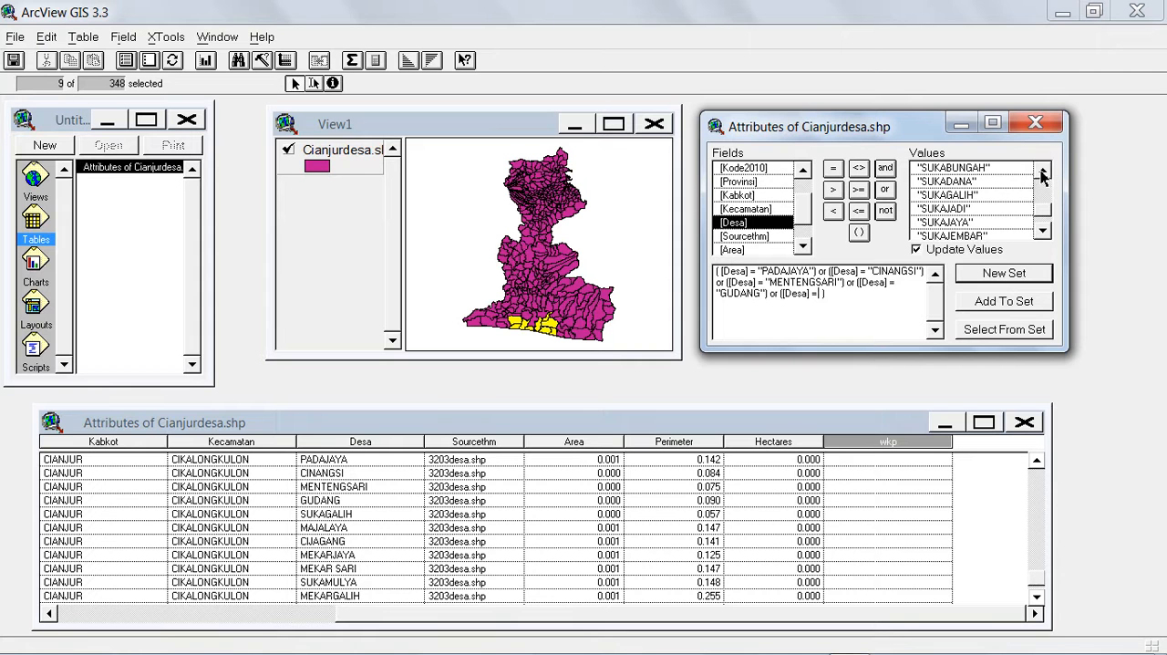
pyautogui.doubleClick(970, 196)
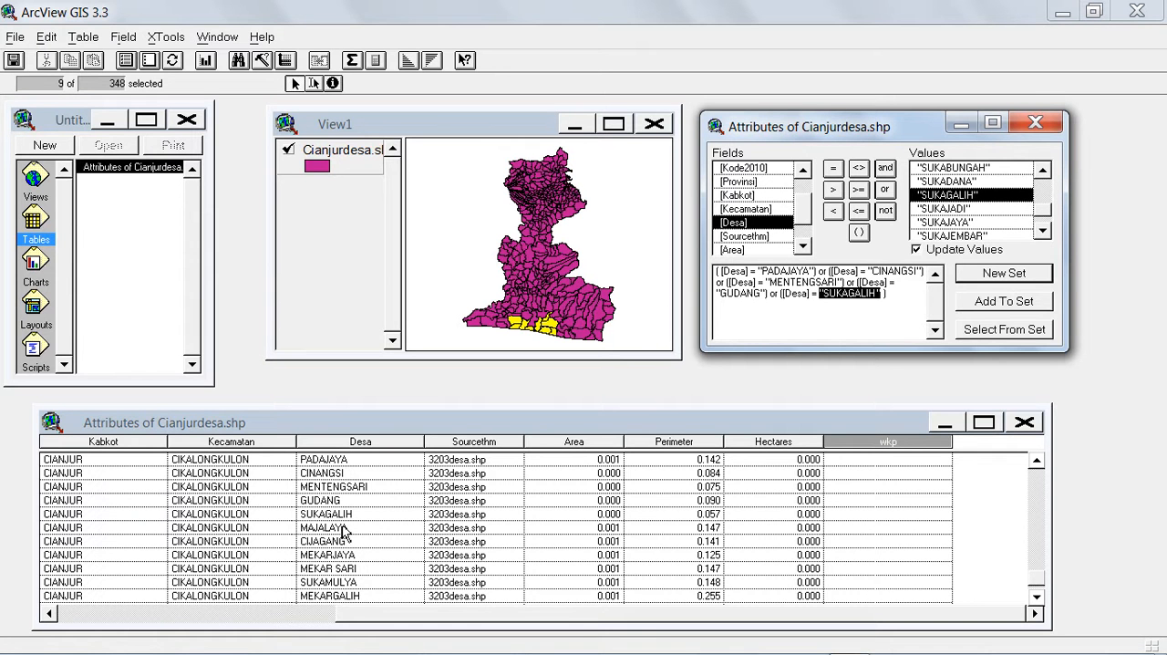
# Extend the query expression with a further or condition matching [Desa] = "MAJALAYA".
pyautogui.click(890, 192)
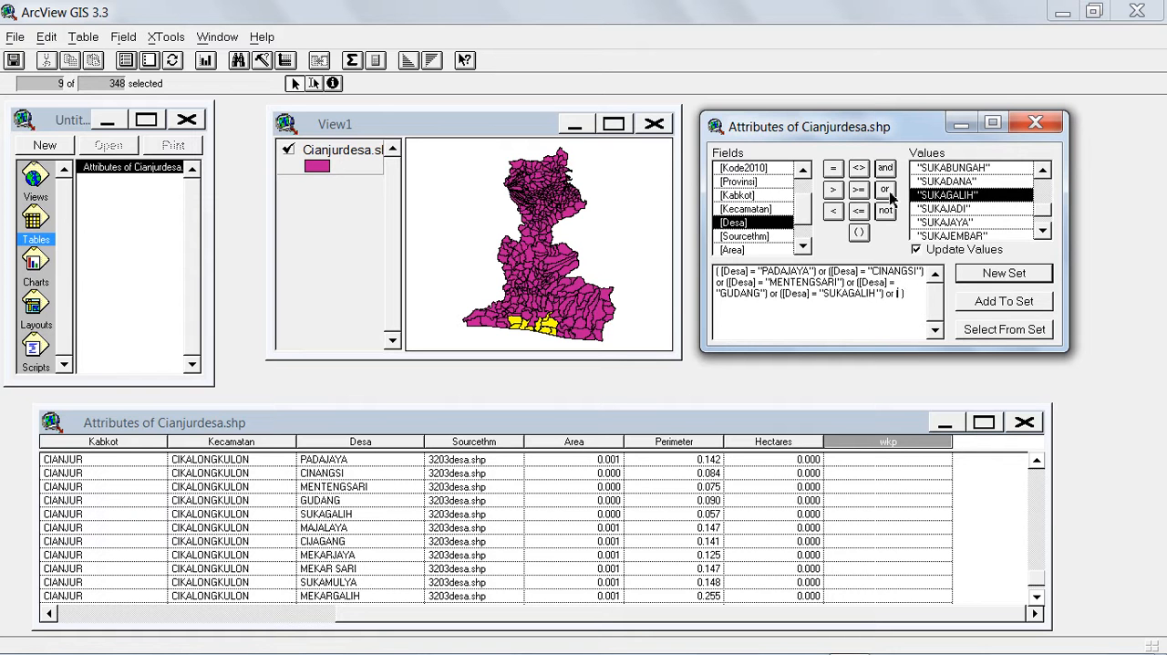
pyautogui.doubleClick(740, 228)
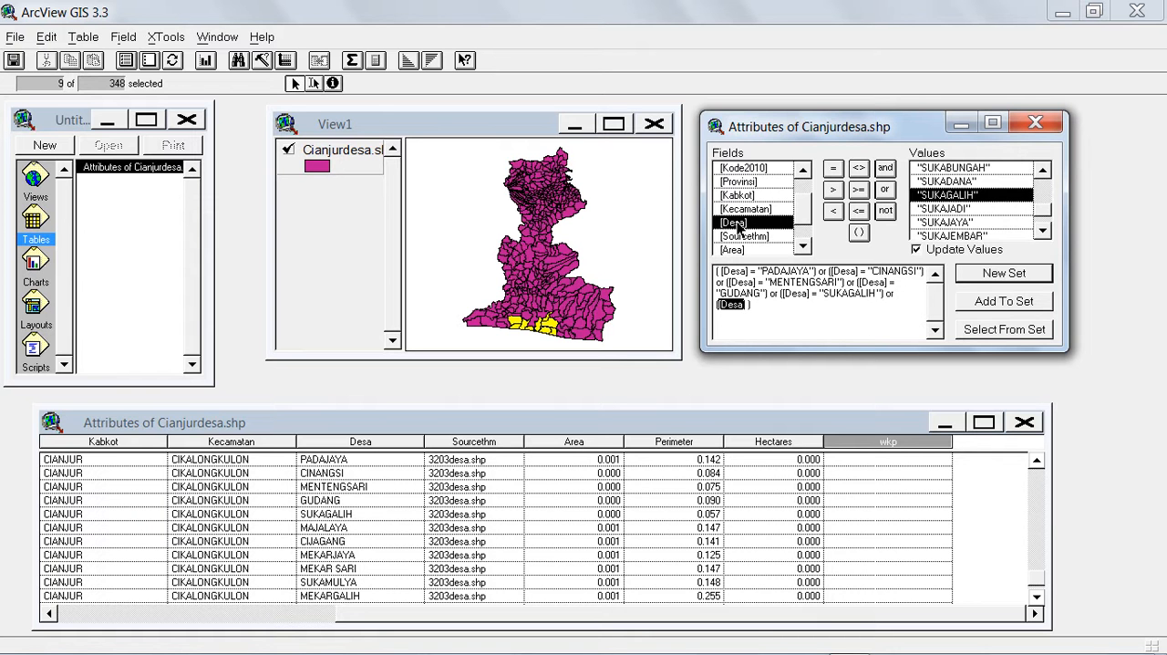
pyautogui.click(833, 169)
pyautogui.moveTo(1045, 211); pyautogui.dragTo(1044, 237)
pyautogui.click(1044, 232)
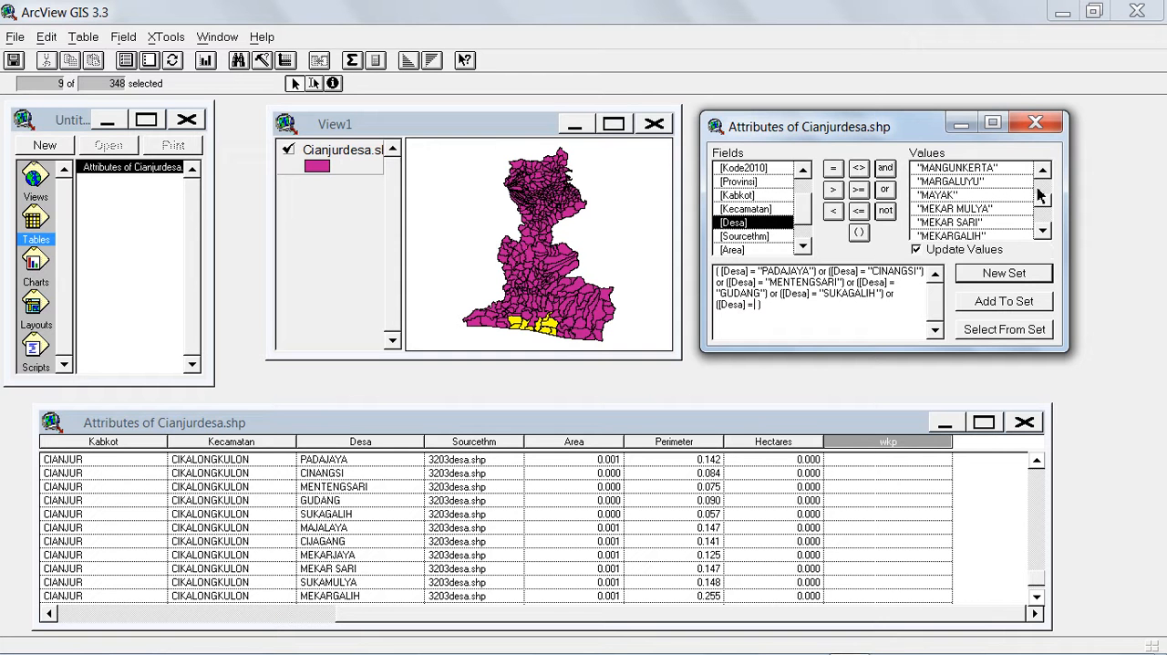
pyautogui.moveTo(1042, 169); pyautogui.dragTo(1042, 170)
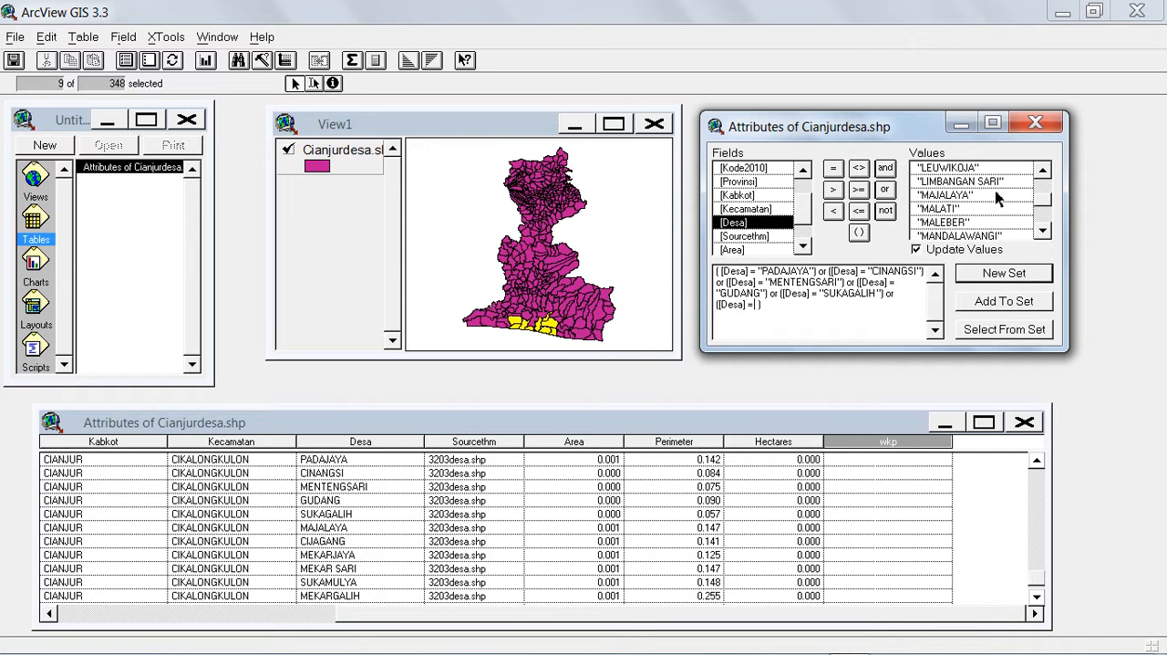
pyautogui.doubleClick(956, 197)
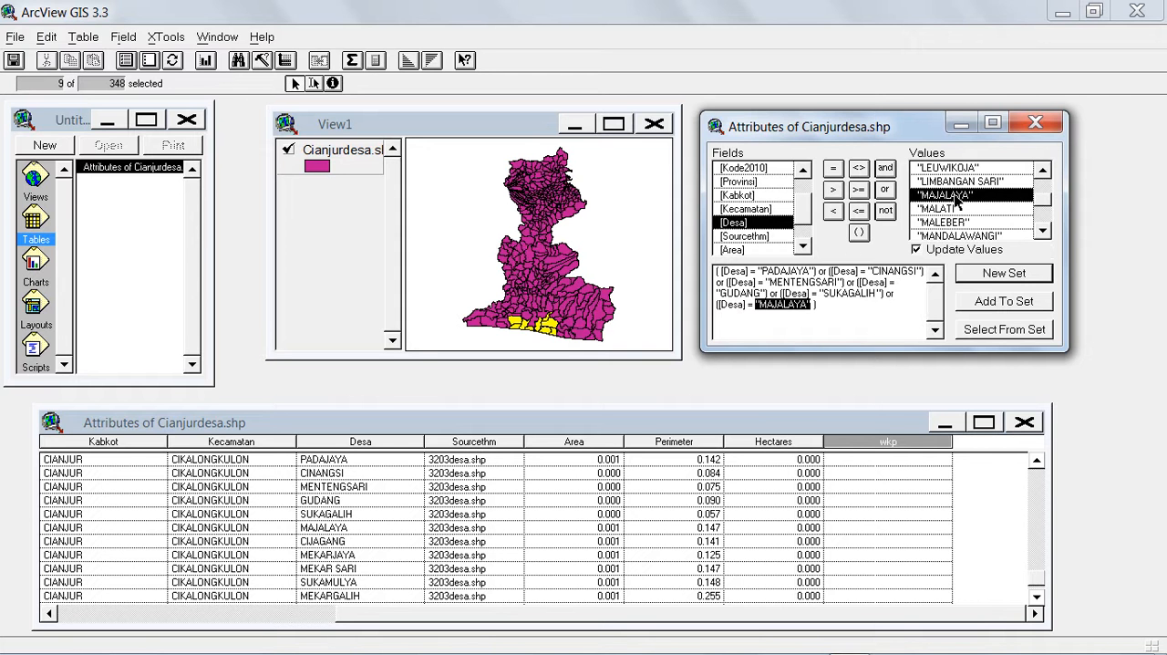
# Run the expression as a new selection set, close the query builder, and locate the selected CIKALONGKULON records in the table.
pyautogui.click(1002, 273)
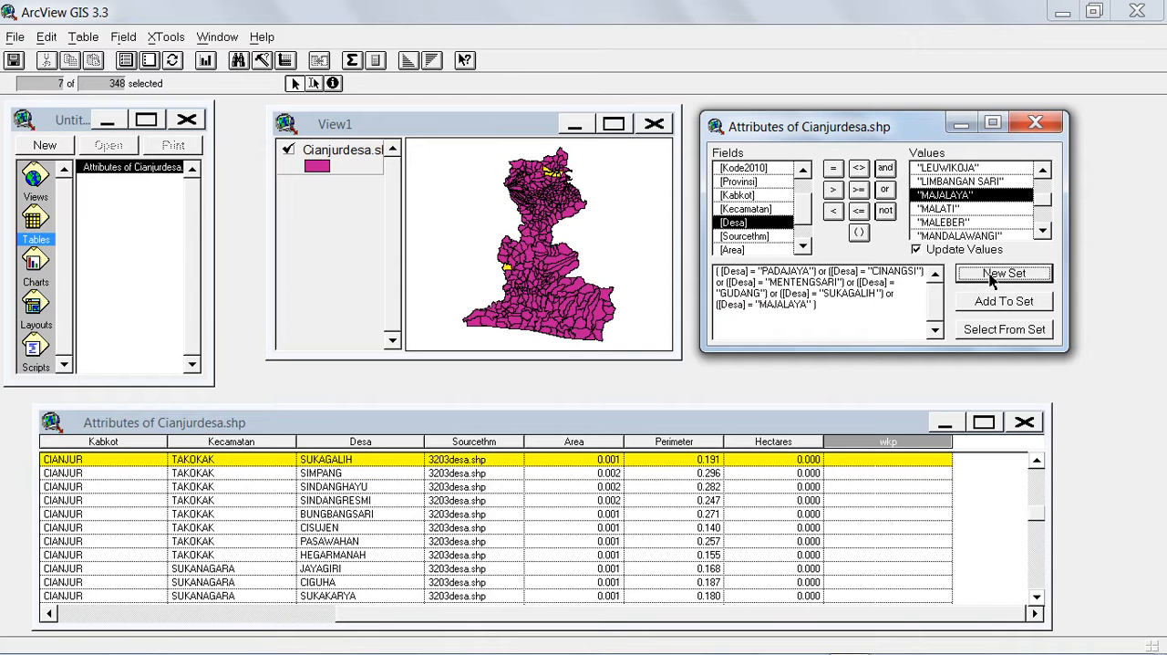
pyautogui.click(1035, 123)
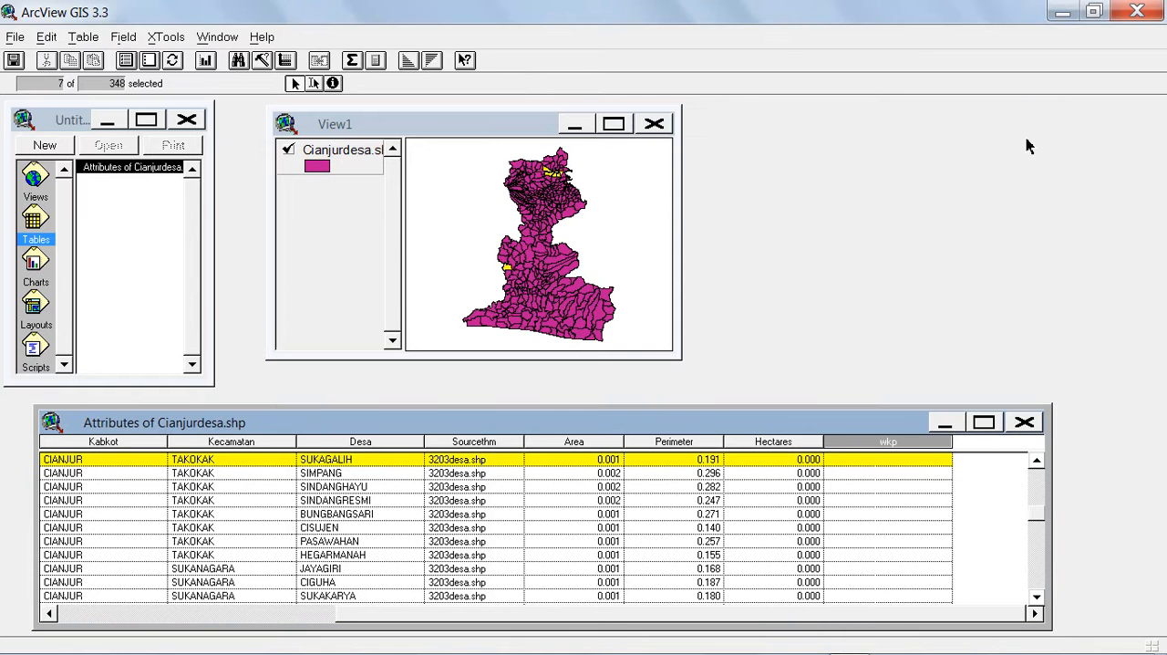
pyautogui.click(1037, 463)
pyautogui.click(1036, 462)
pyautogui.click(1037, 462)
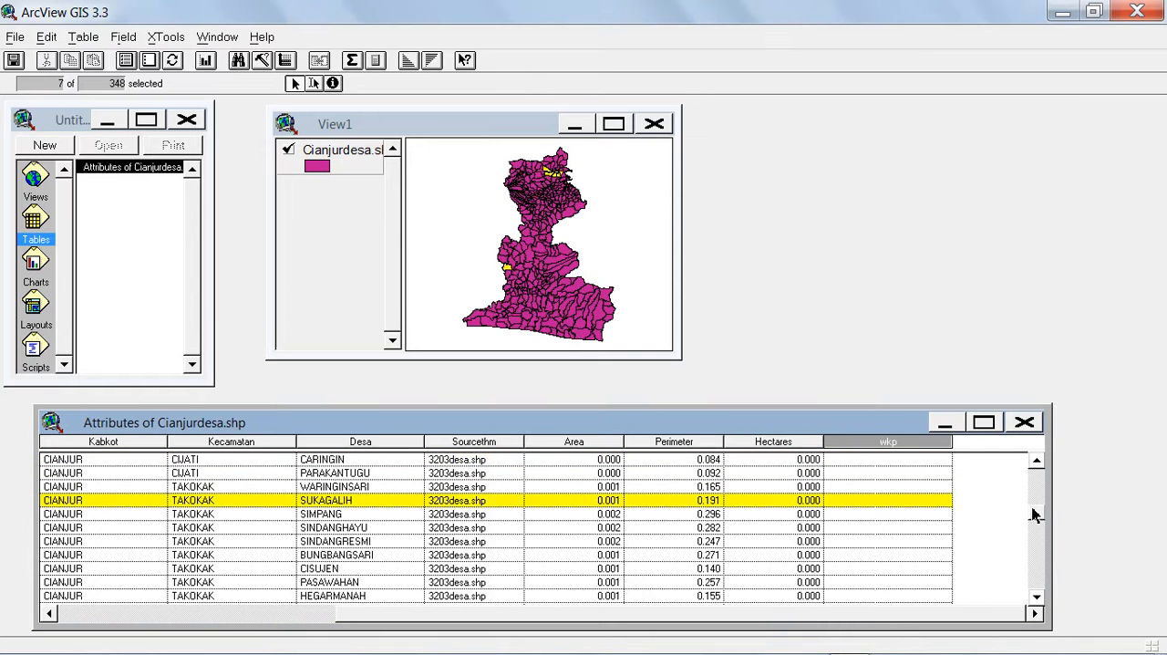
pyautogui.moveTo(1035, 521); pyautogui.dragTo(1037, 585)
pyautogui.click(1038, 585)
pyautogui.click(1036, 463)
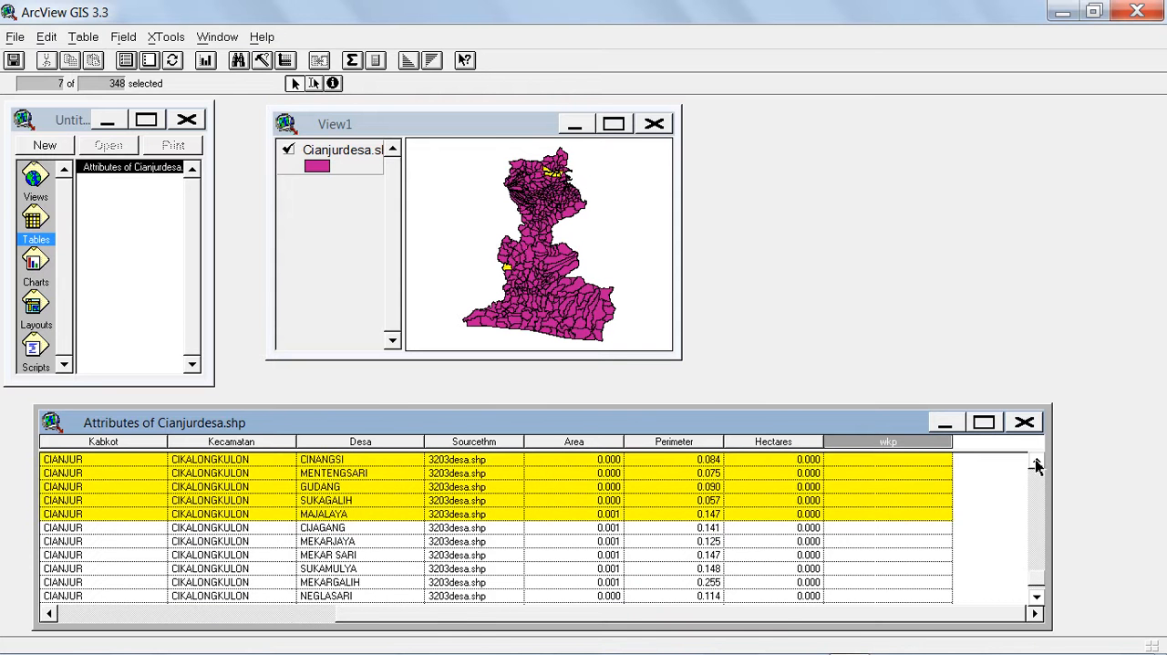
pyautogui.click(1037, 462)
pyautogui.click(1037, 462)
pyautogui.click(1037, 462)
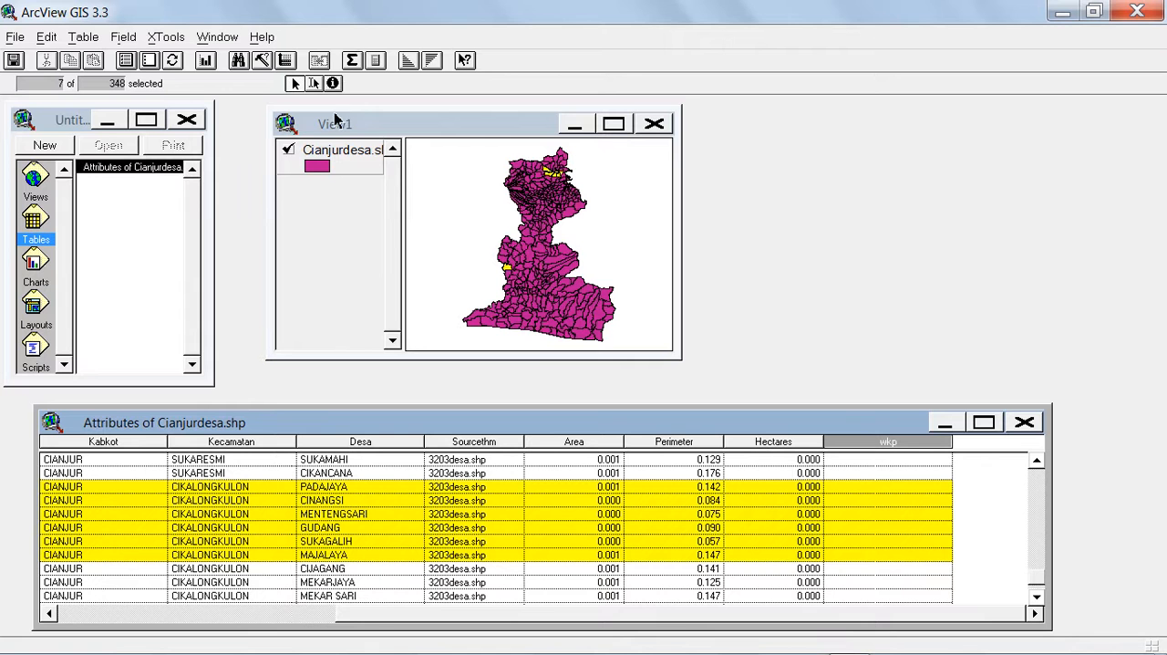
# Calculate the wkp field of the selected records as "Cikalongkulon".
pyautogui.click(377, 60)
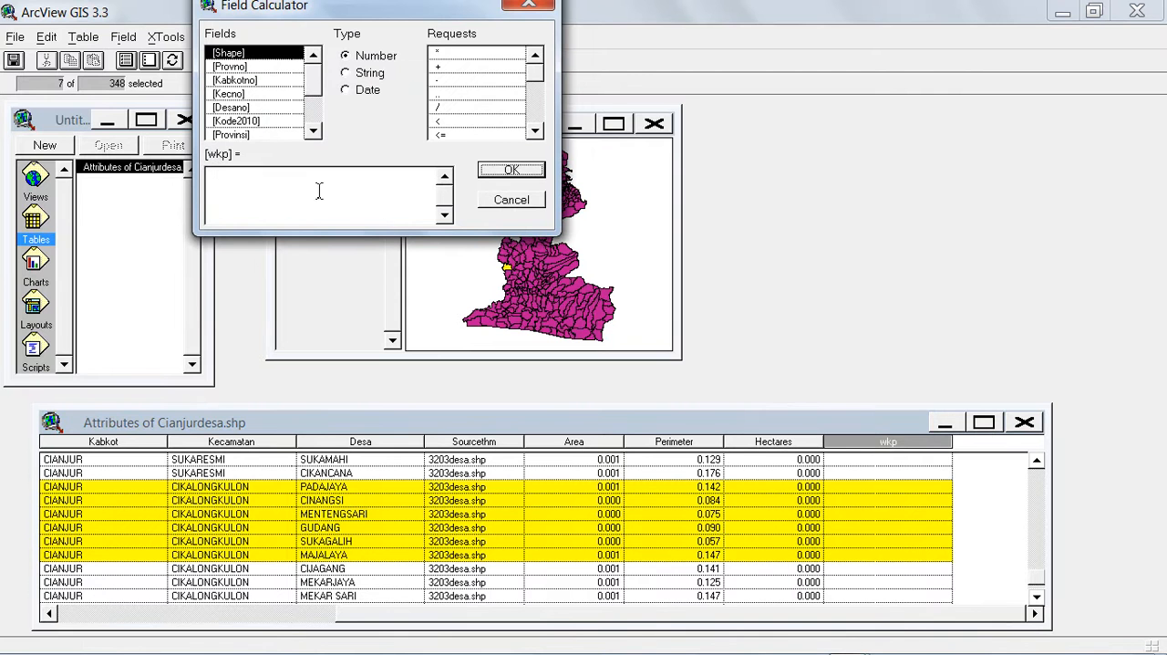
pyautogui.click(279, 177)
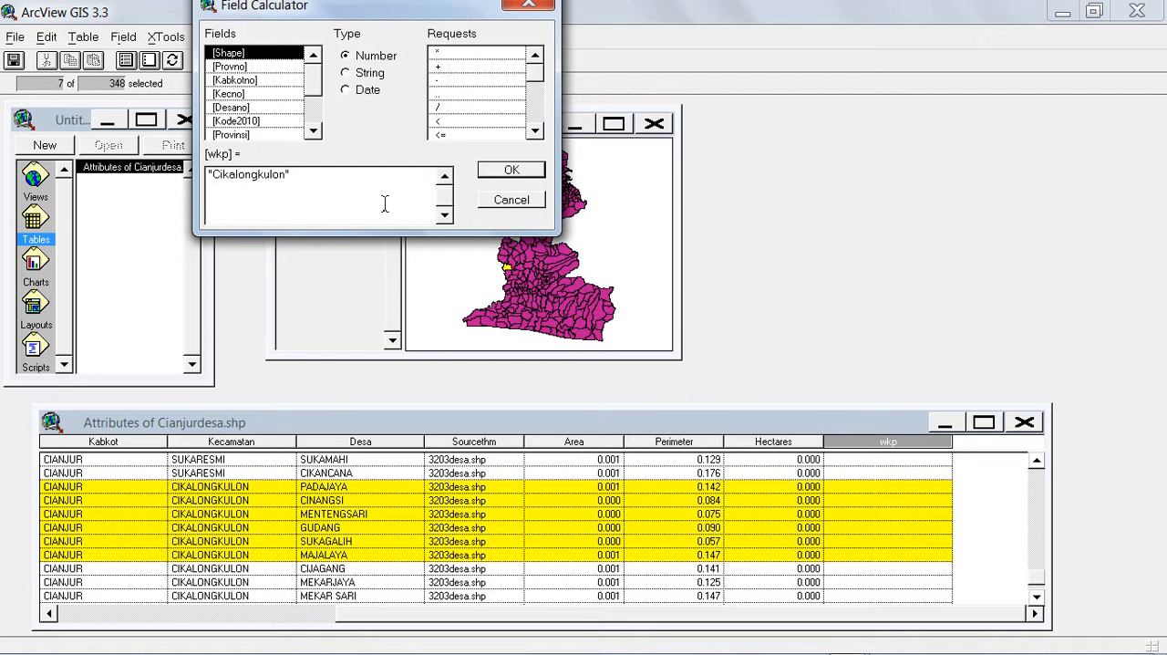
pyautogui.click(493, 171)
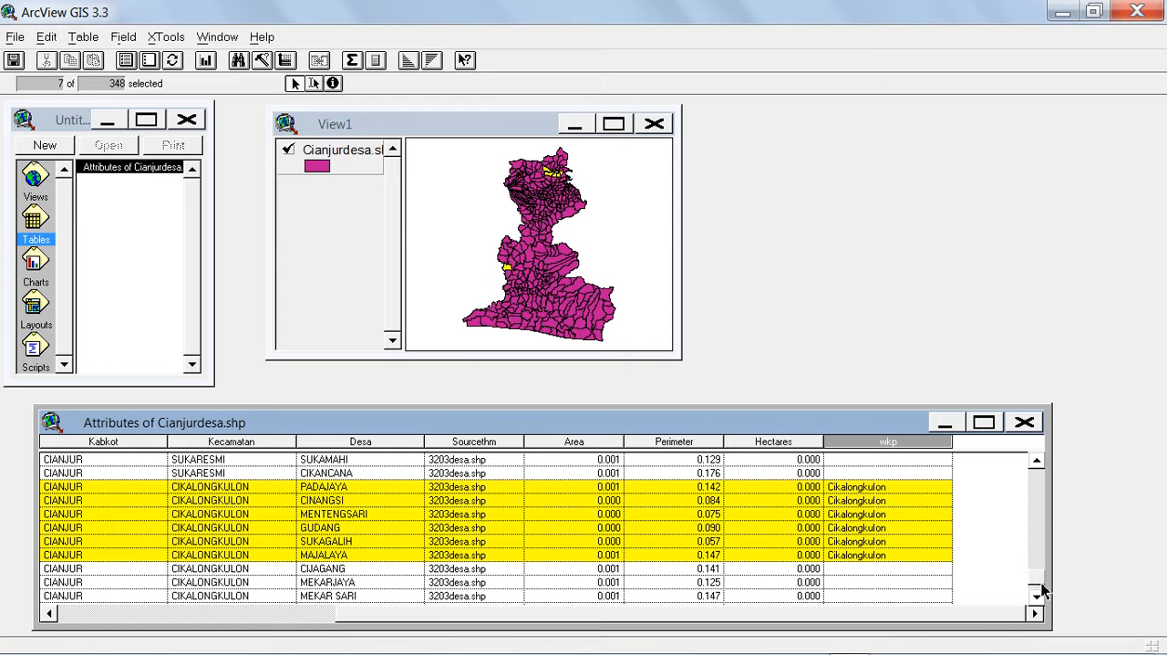
# Clear the wkp value of the SUKAGALIH record in Kecamatan TAKOKAK by editing its cell, and return to the Select tool.
pyautogui.moveTo(1038, 578); pyautogui.dragTo(1034, 522)
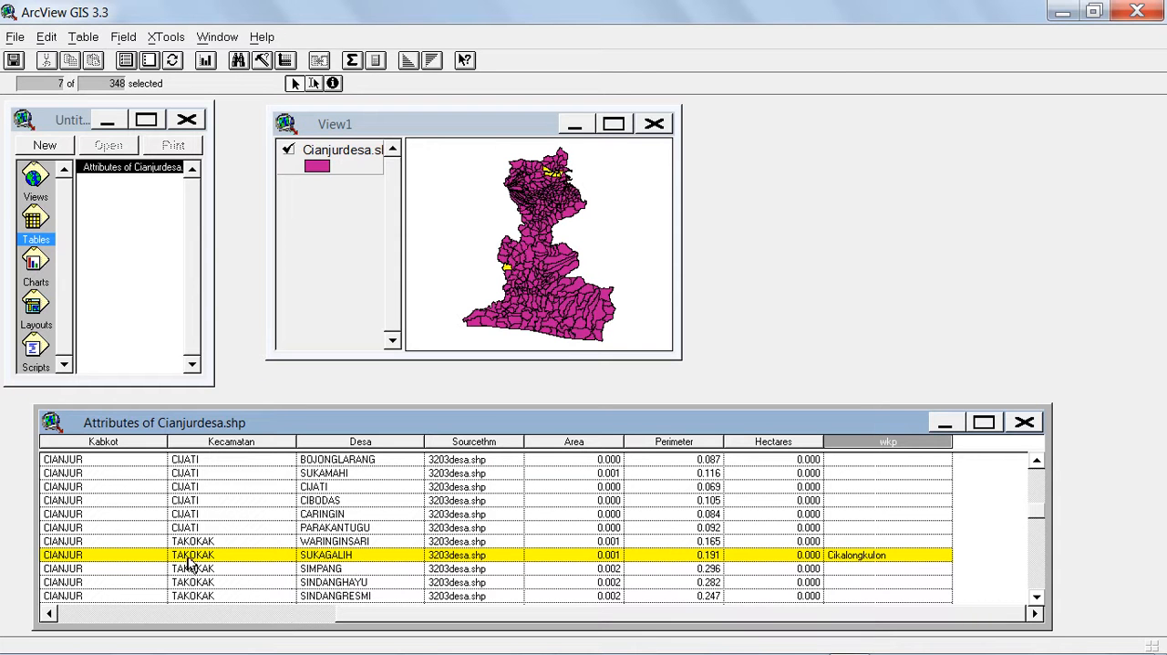
pyautogui.click(1036, 599)
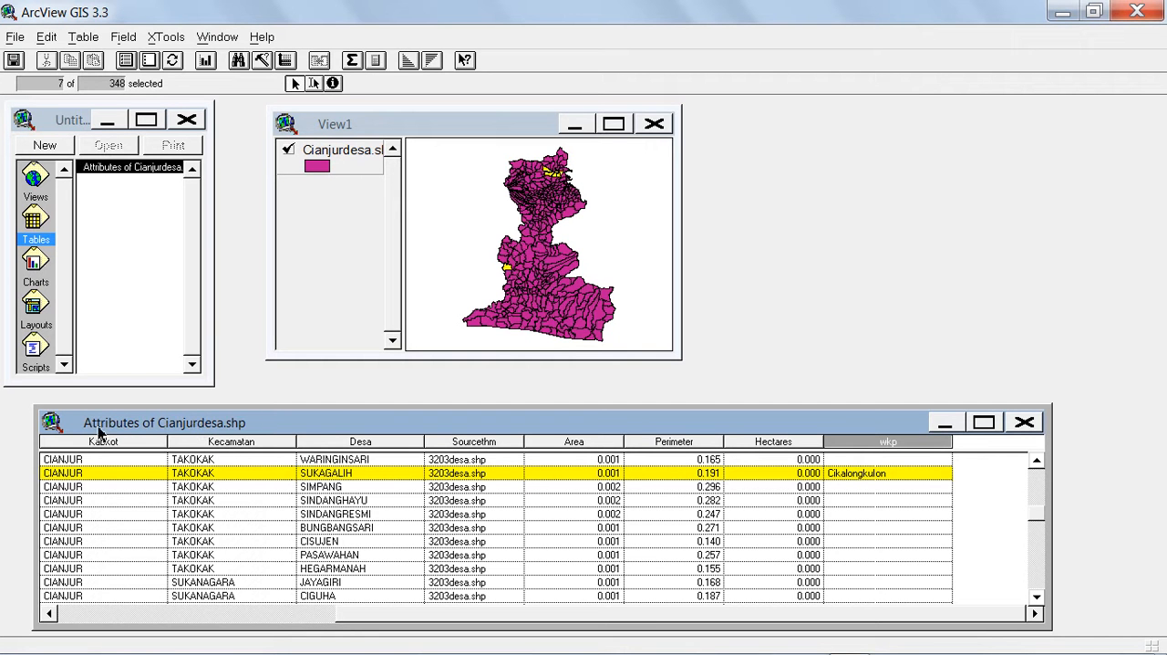
pyautogui.click(314, 84)
pyautogui.click(871, 477)
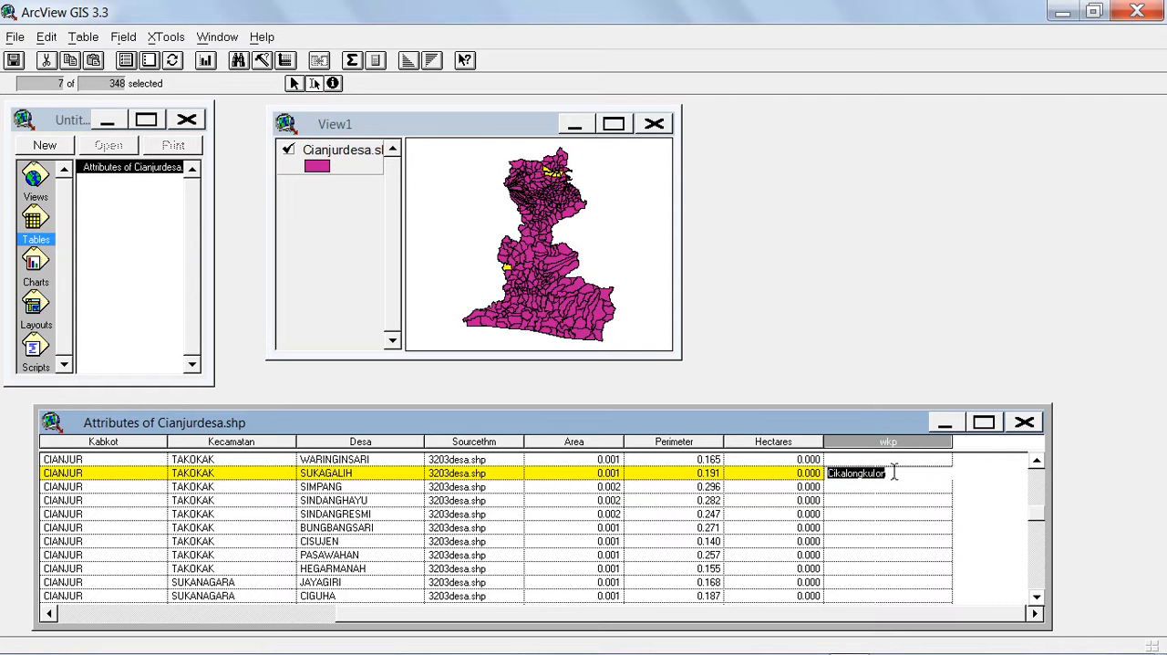
pyautogui.press('BackSpace')
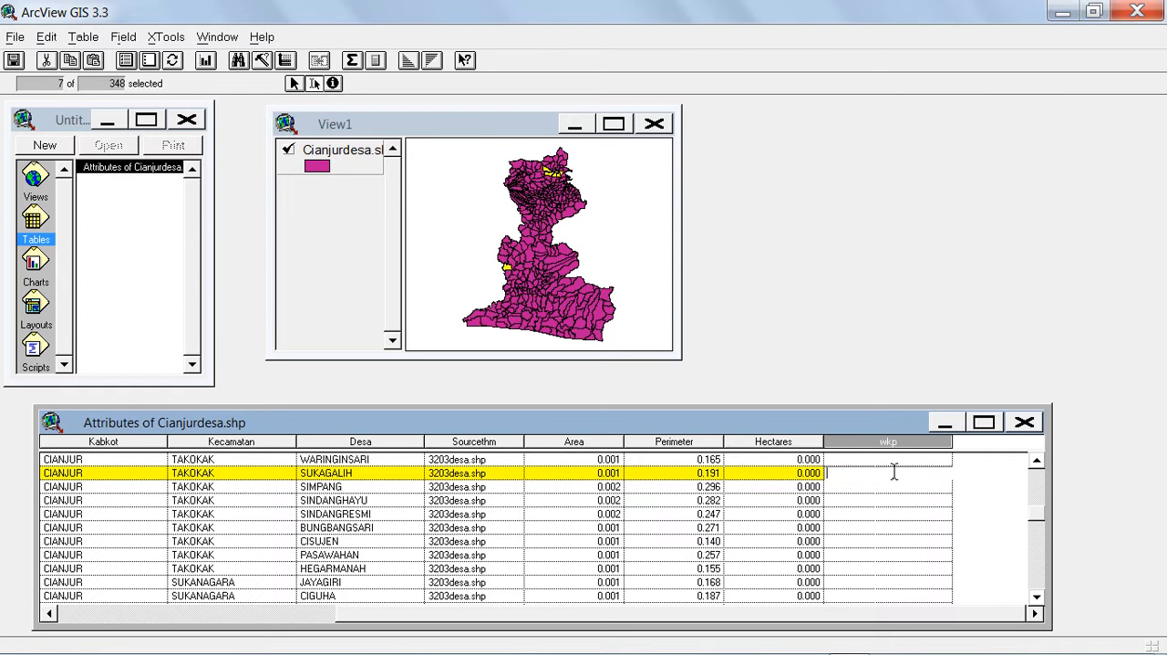
pyautogui.click(294, 83)
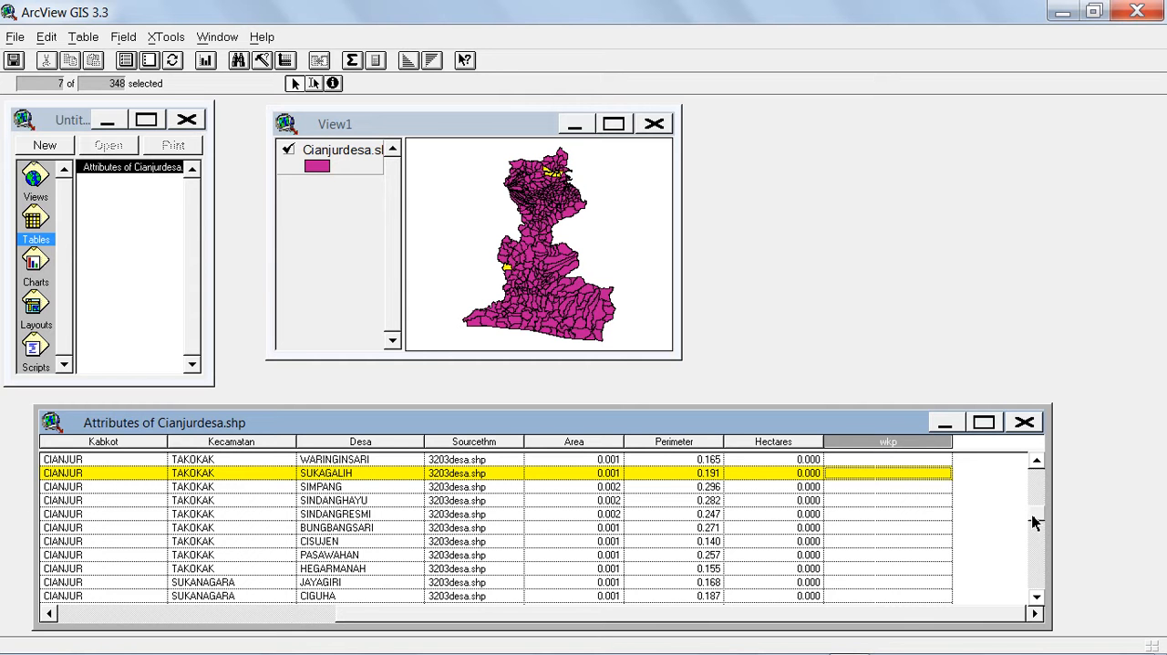
# Examine the wkp values of the selected CIKALONGKULON records and of the records in the other Kecamatan.
pyautogui.moveTo(1034, 521); pyautogui.dragTo(1039, 579)
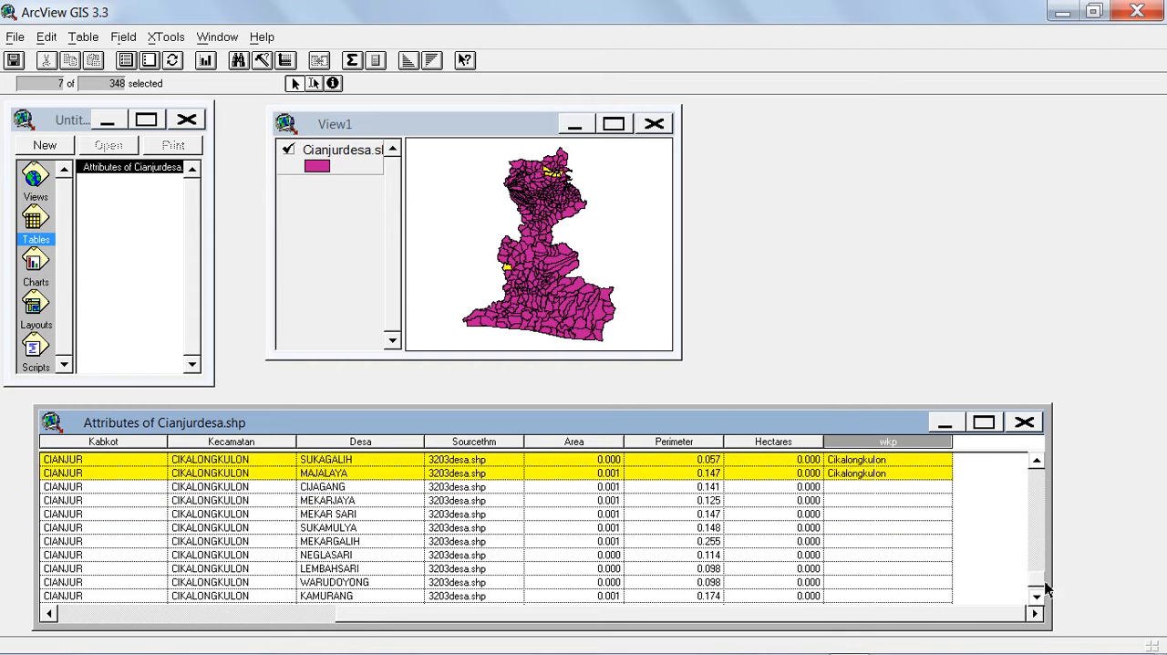
pyautogui.click(1036, 461)
pyautogui.click(1036, 461)
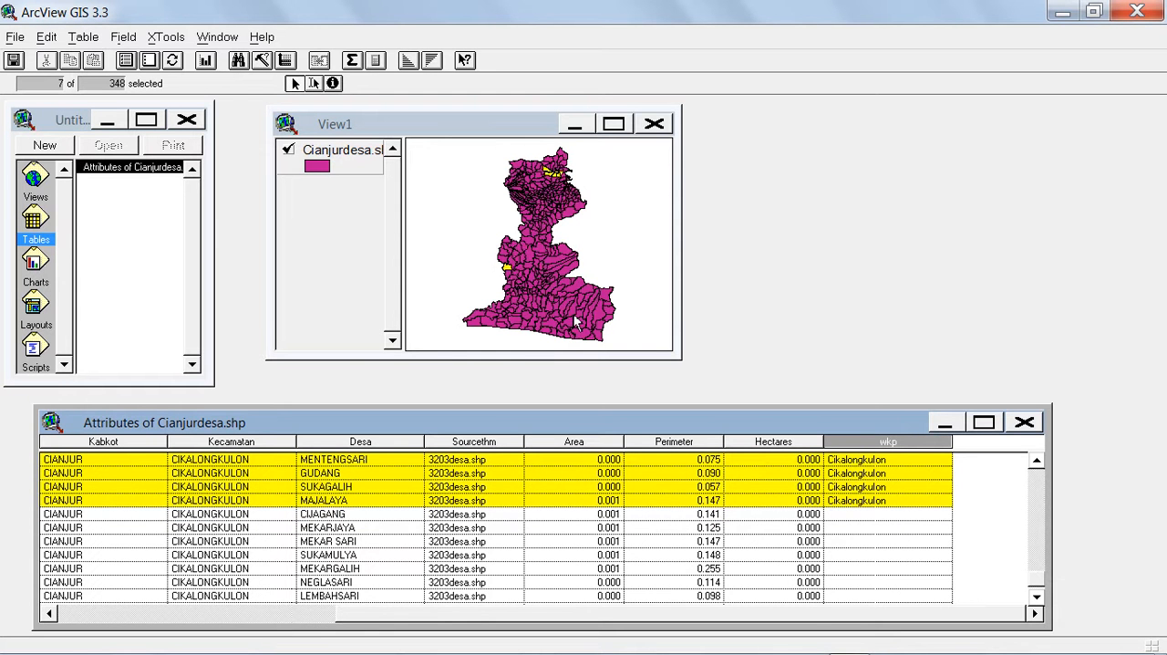
pyautogui.click(1035, 491)
pyautogui.click(1035, 491)
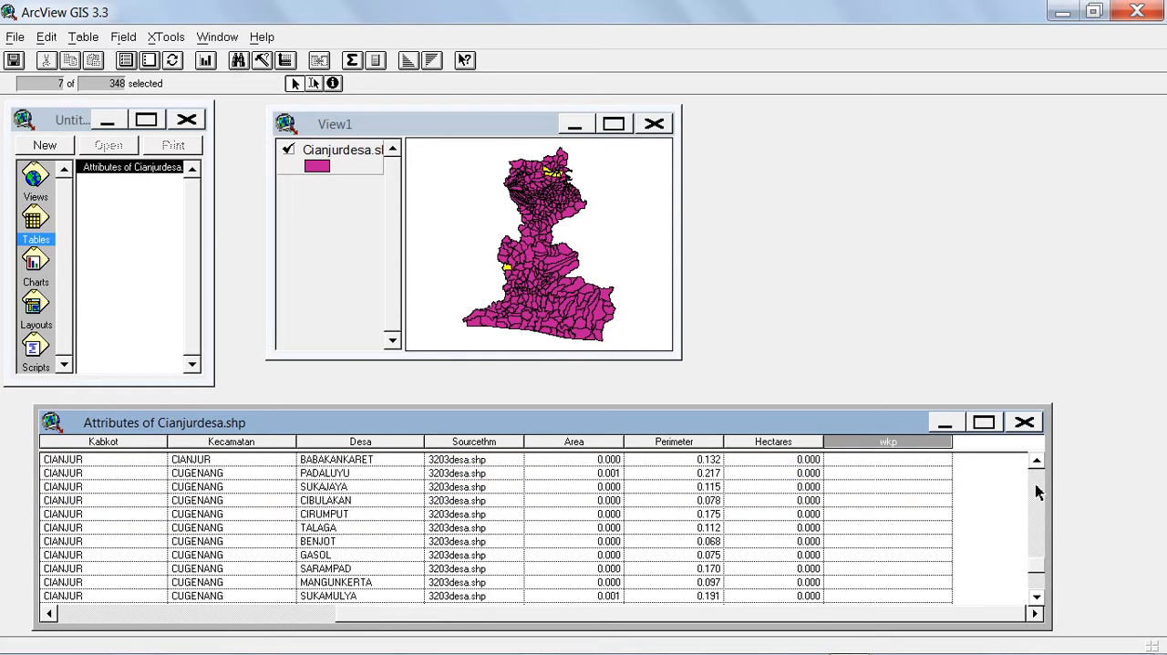
pyautogui.click(1036, 491)
pyautogui.click(1036, 491)
pyautogui.click(1035, 491)
pyautogui.click(1036, 491)
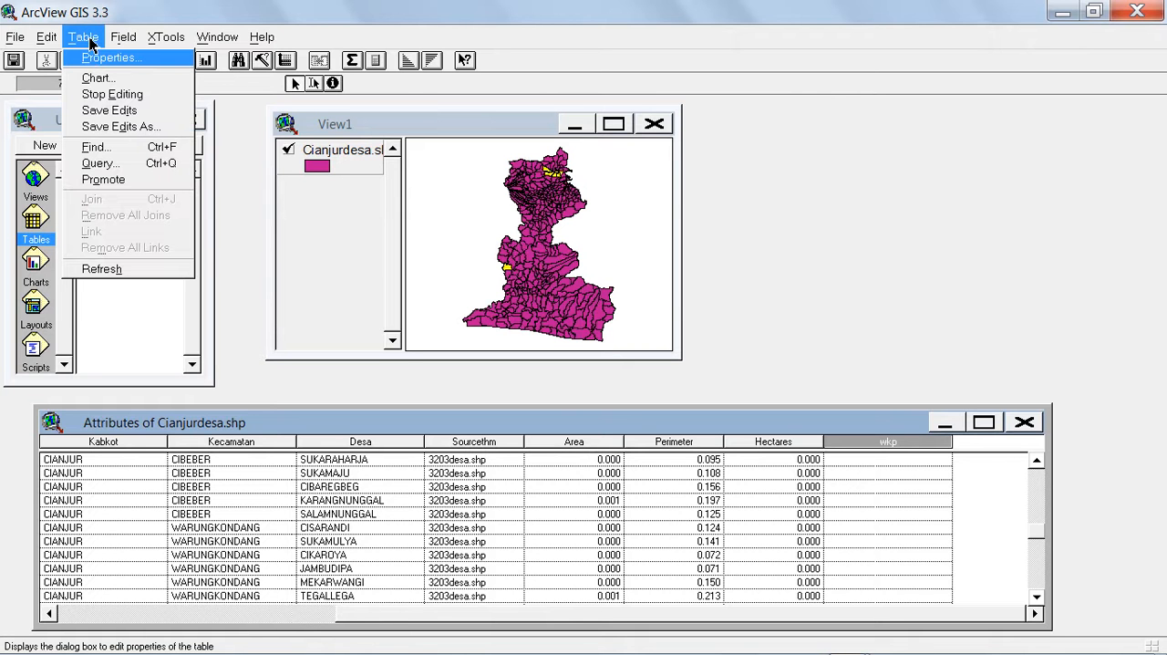
# Stop editing the attribute table, save the edits, and check the wkp values of the CIKALONGKULON records.
pyautogui.click(101, 107)
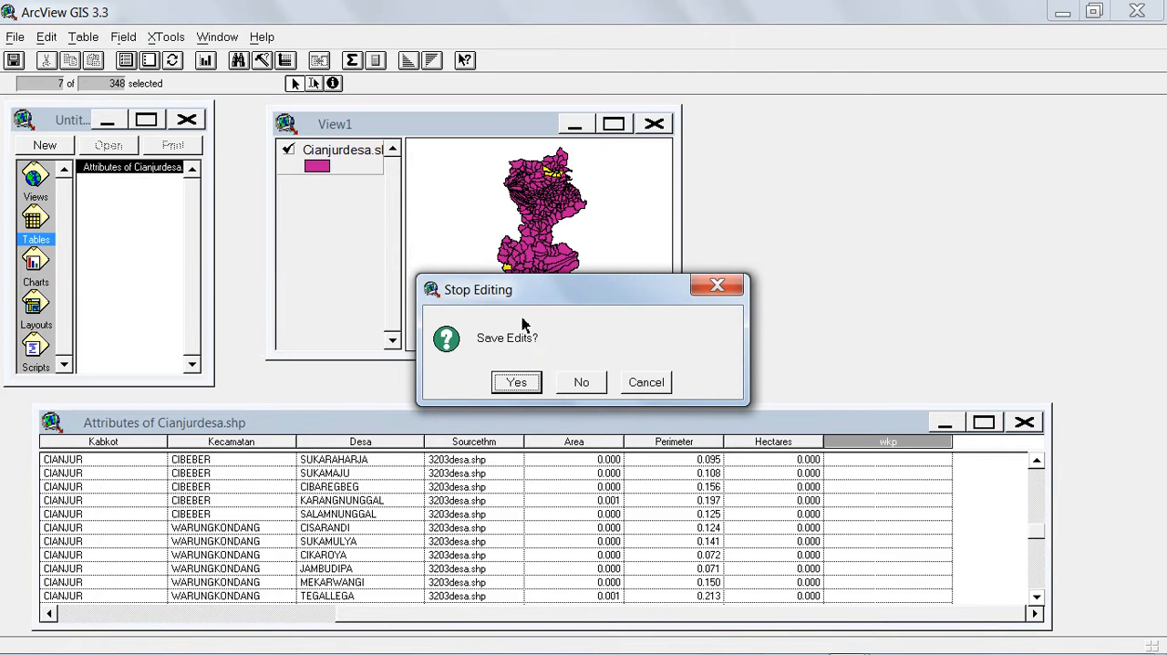
pyautogui.click(516, 384)
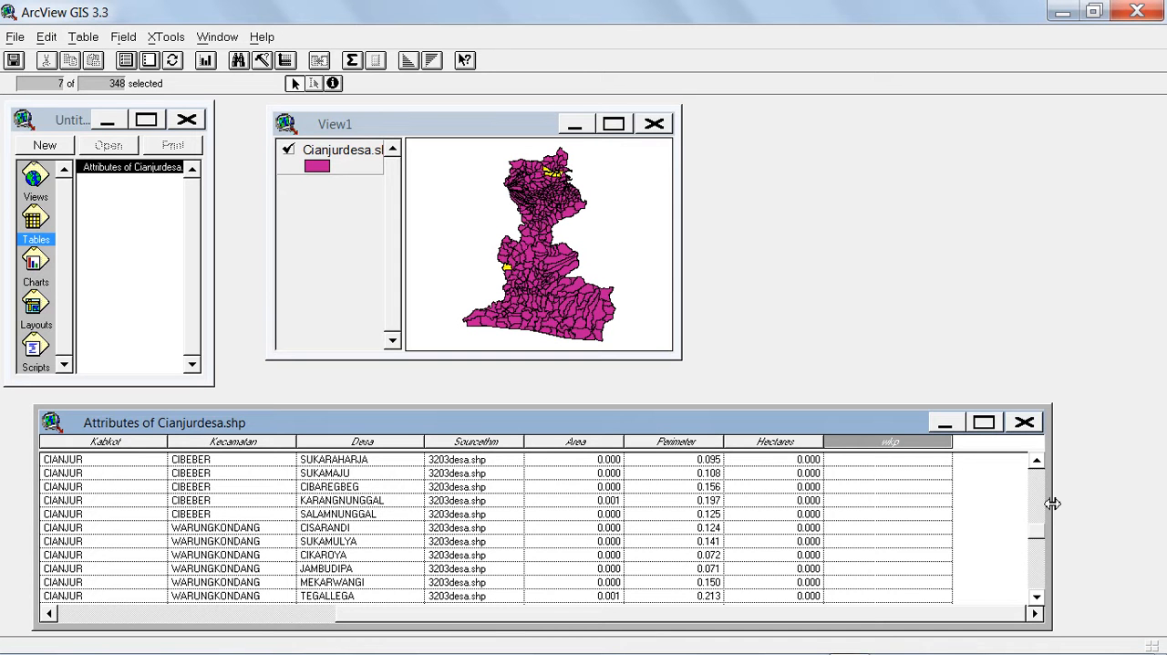
pyautogui.moveTo(1037, 538); pyautogui.dragTo(1040, 580)
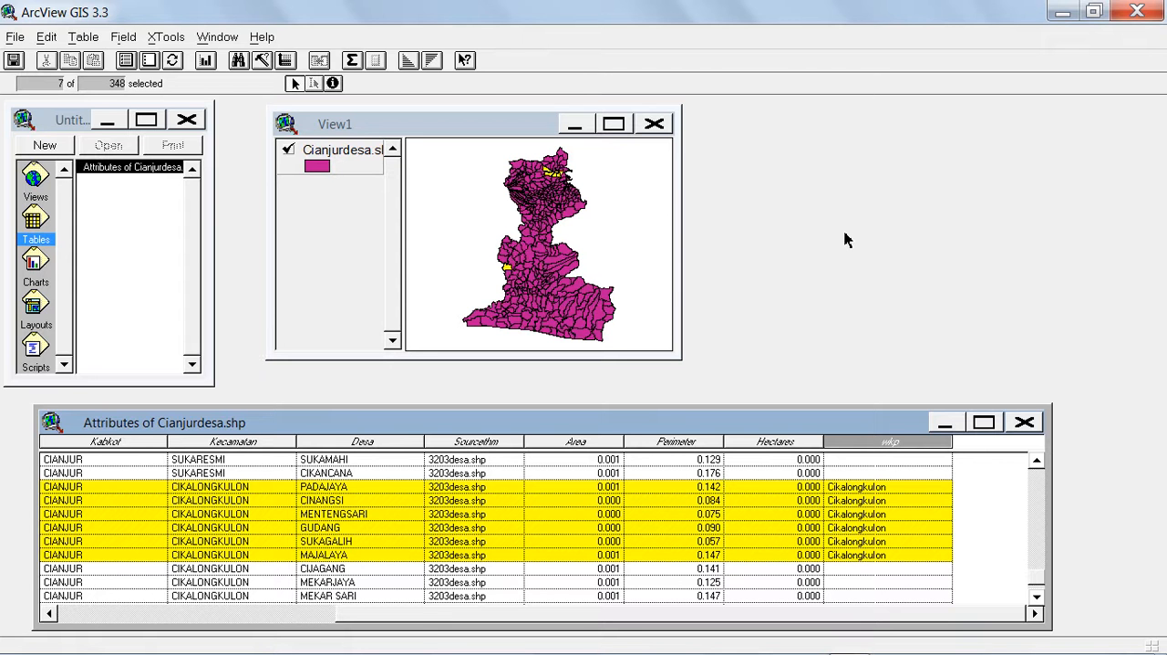
# Exit ArcView GIS without saving changes to the untitled project.
pyautogui.click(1143, 13)
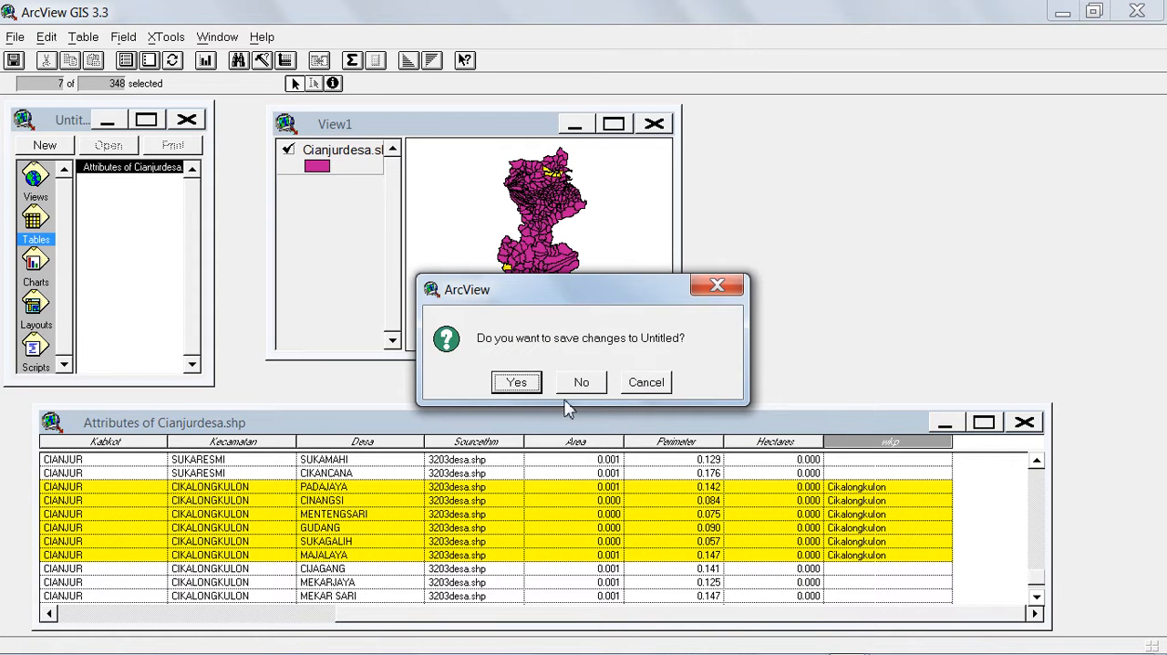
pyautogui.click(591, 386)
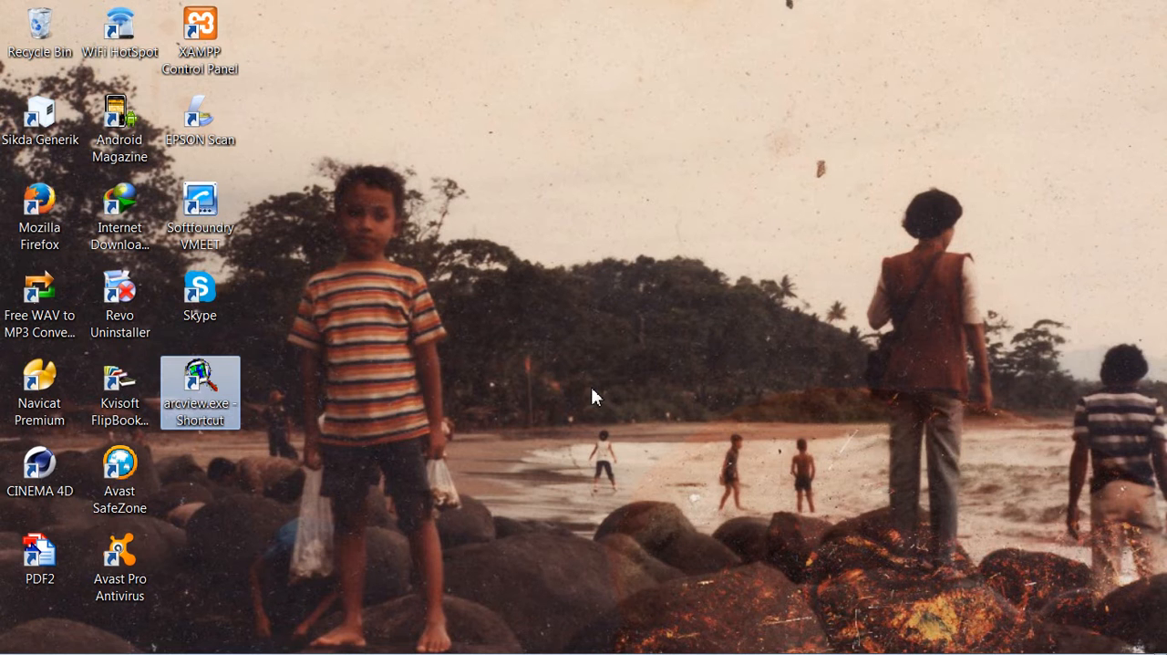
pyautogui.click(486, 234)
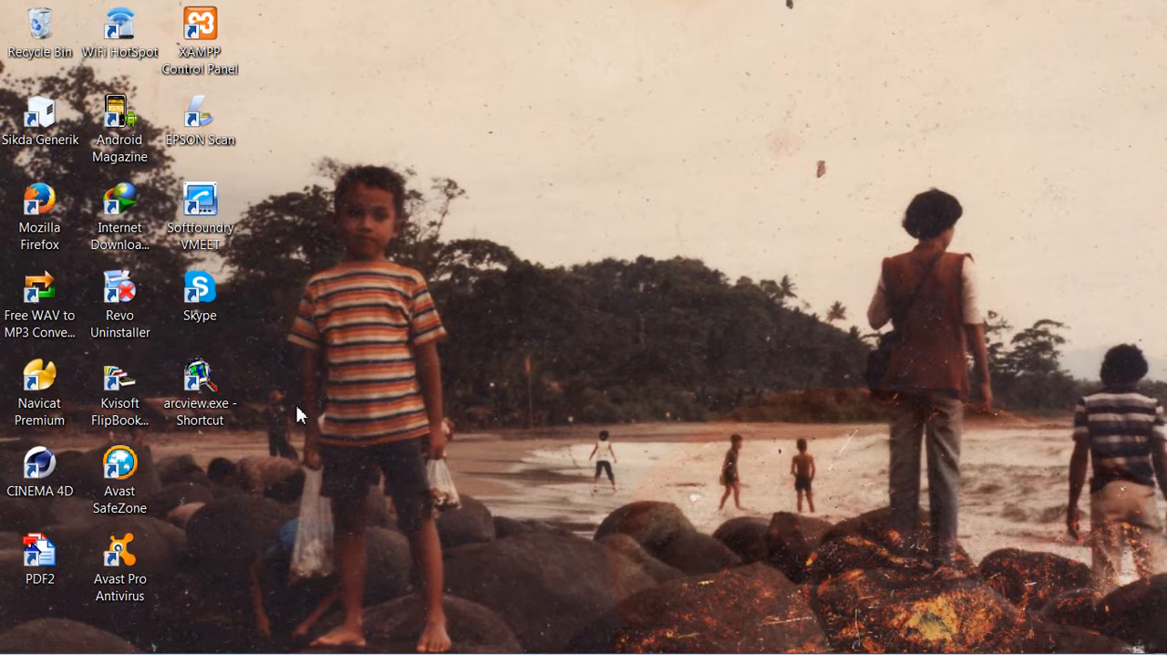
# Launch ArcView GIS from the desktop, dismiss the welcome dialog, and maximize the program window.
pyautogui.doubleClick(208, 389)
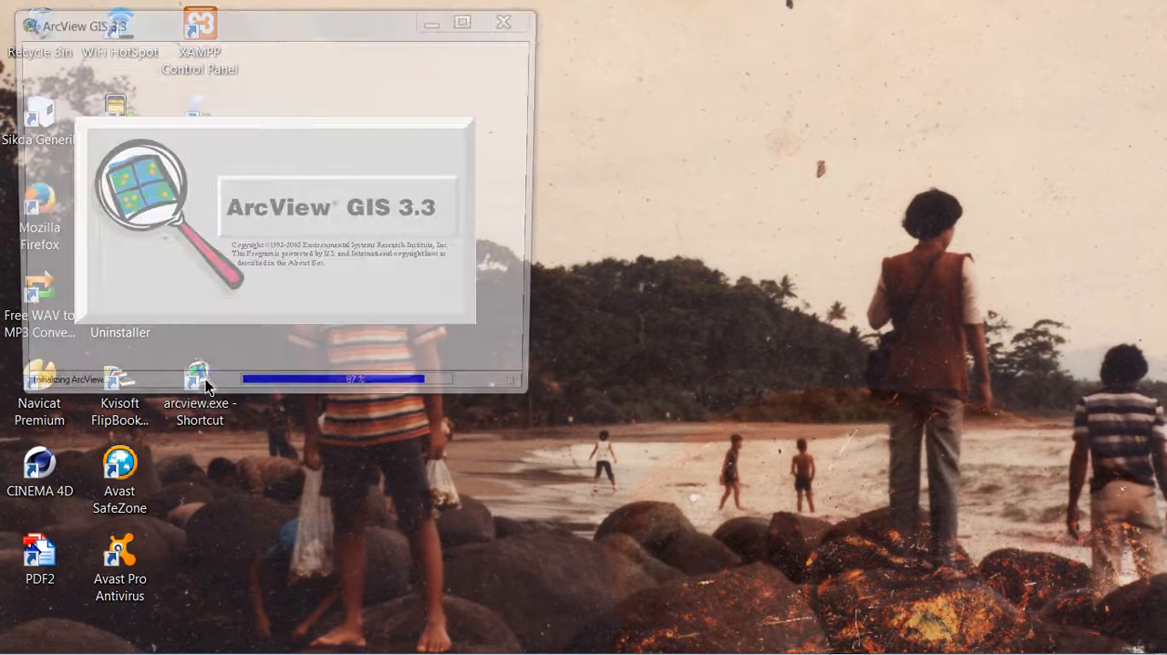
pyautogui.click(354, 280)
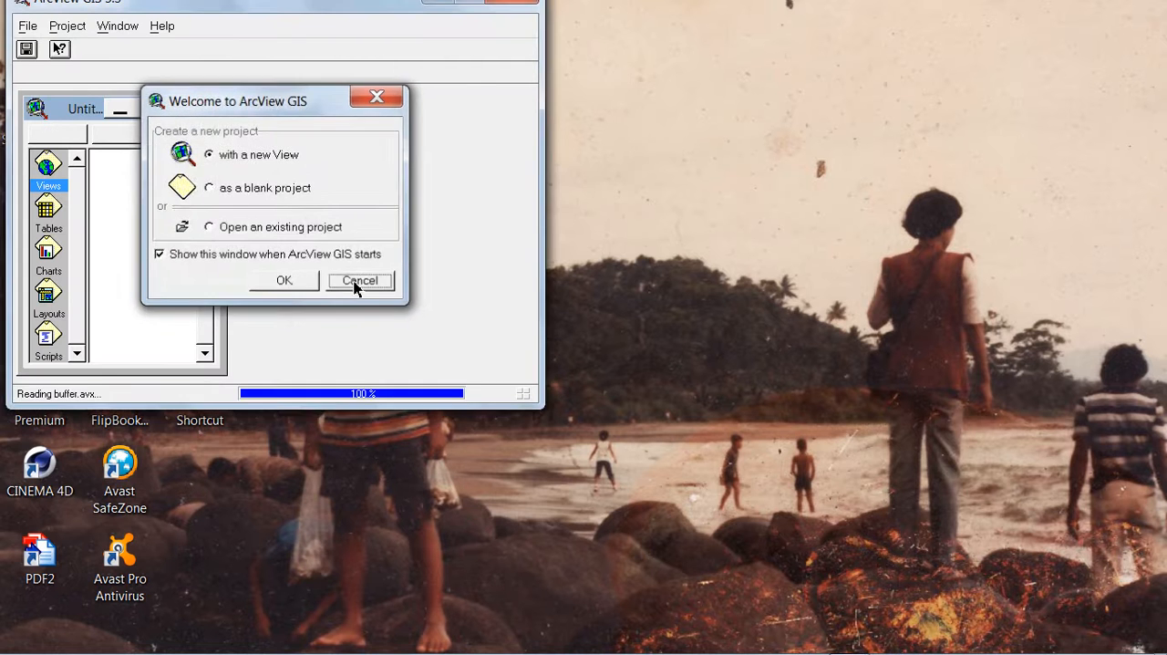
pyautogui.click(422, 155)
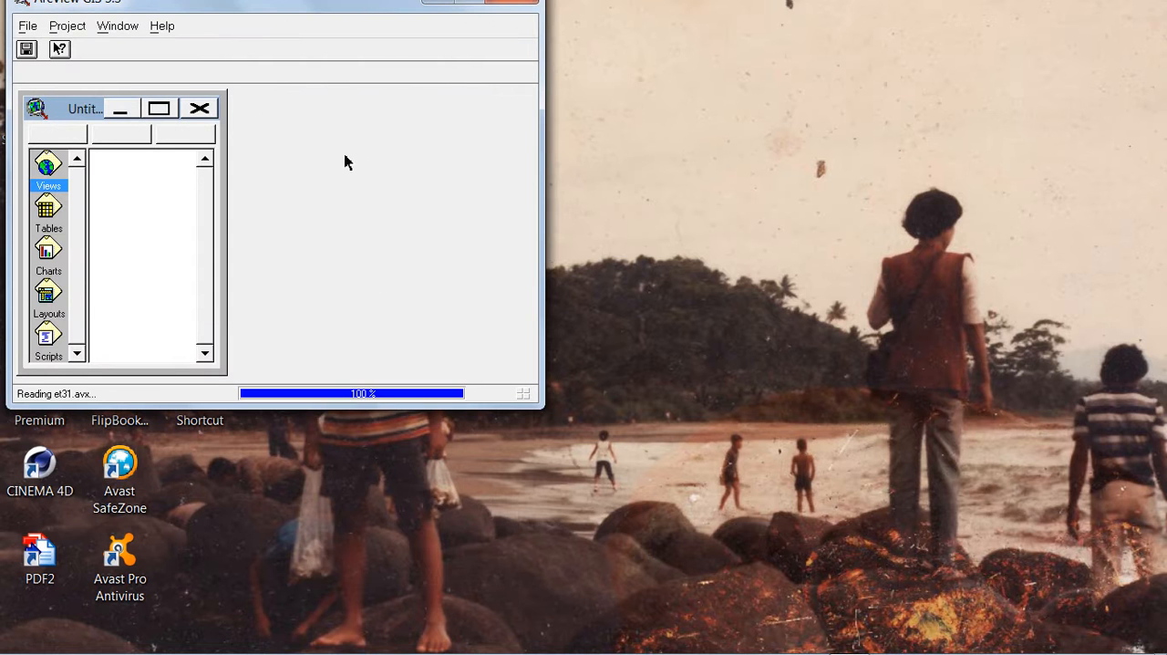
pyautogui.click(473, 4)
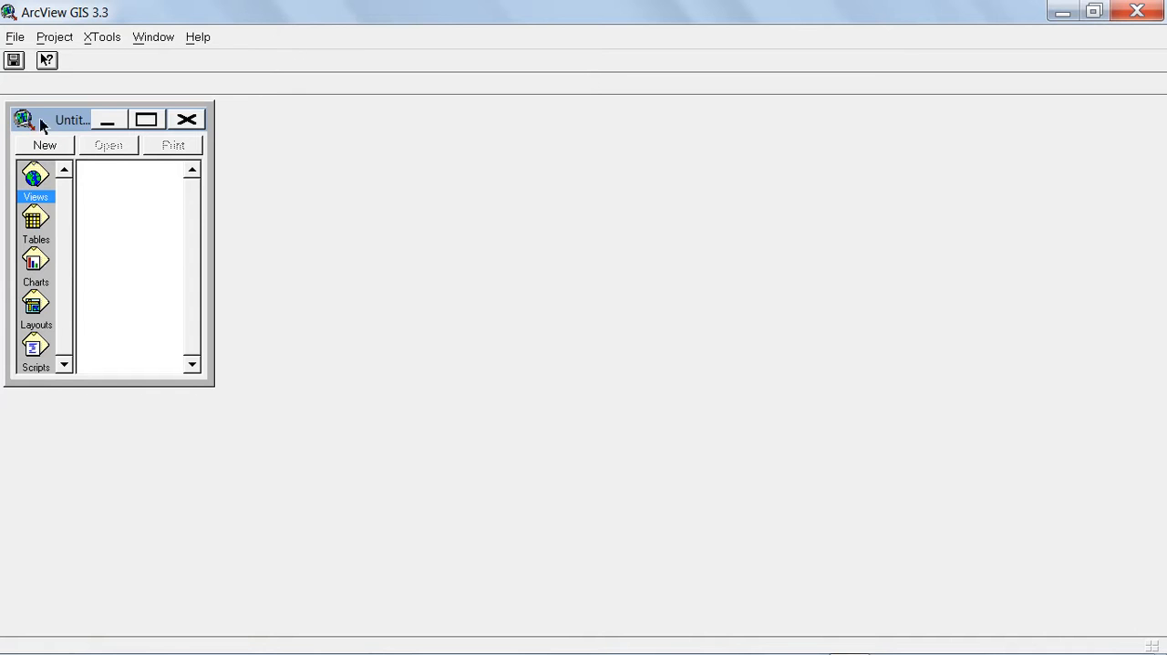
# Create a new view and add cianjur.shp from e:\latihan_arcview to it as a theme.
pyautogui.click(50, 144)
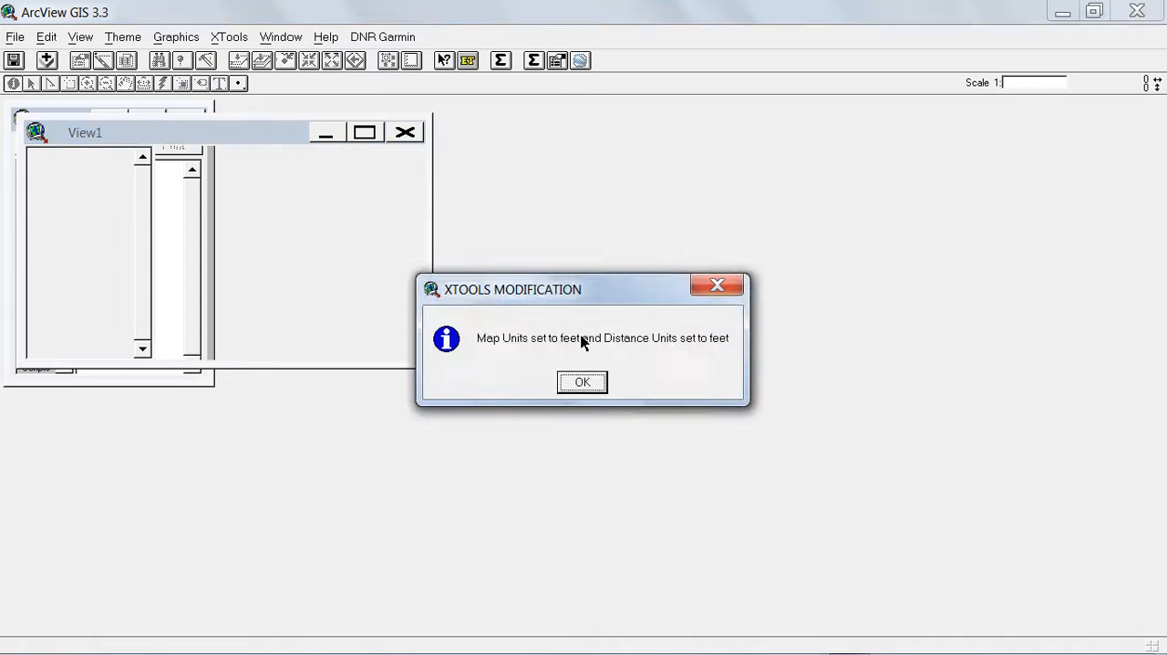
pyautogui.click(581, 382)
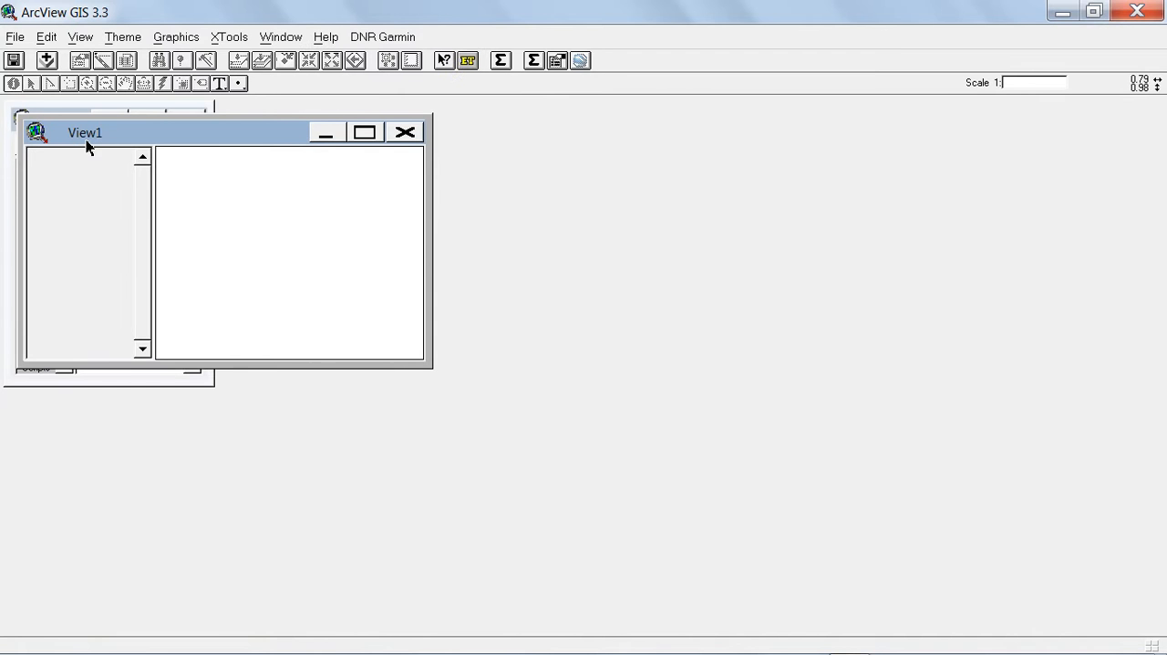
pyautogui.click(47, 60)
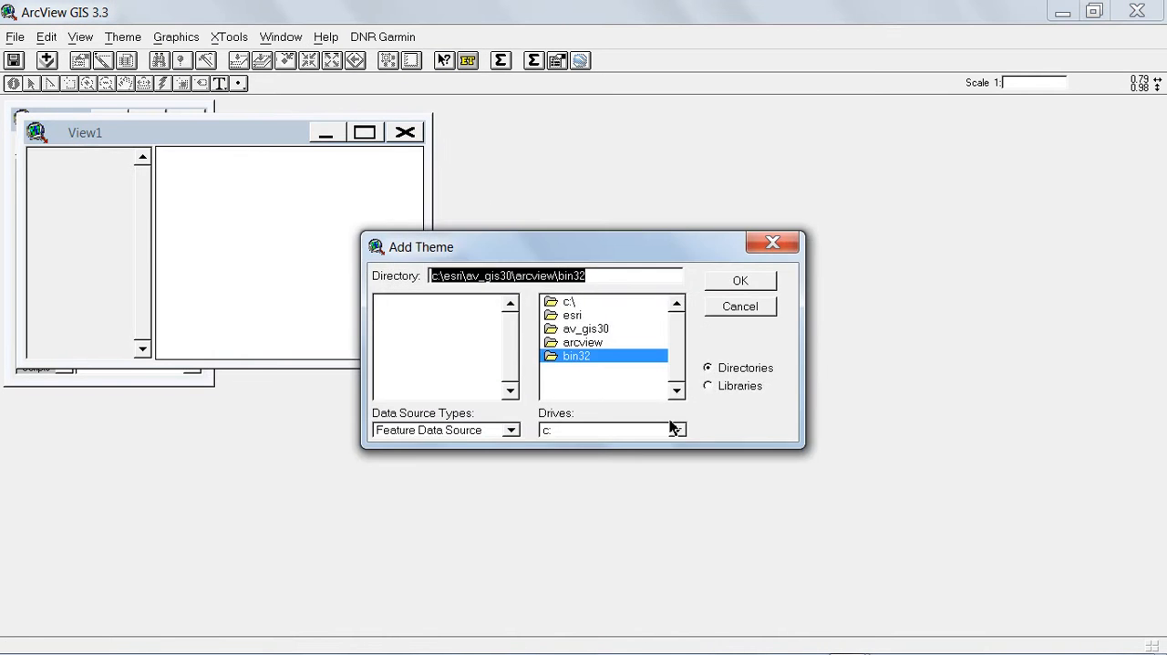
pyautogui.click(679, 434)
pyautogui.click(678, 482)
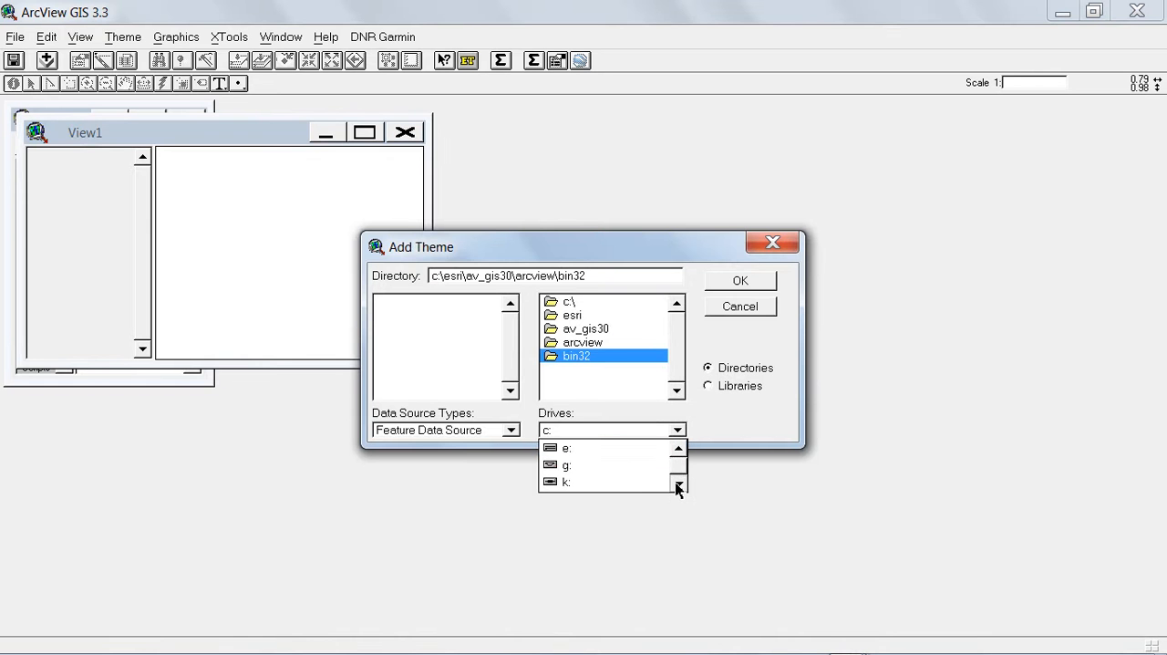
pyautogui.click(560, 453)
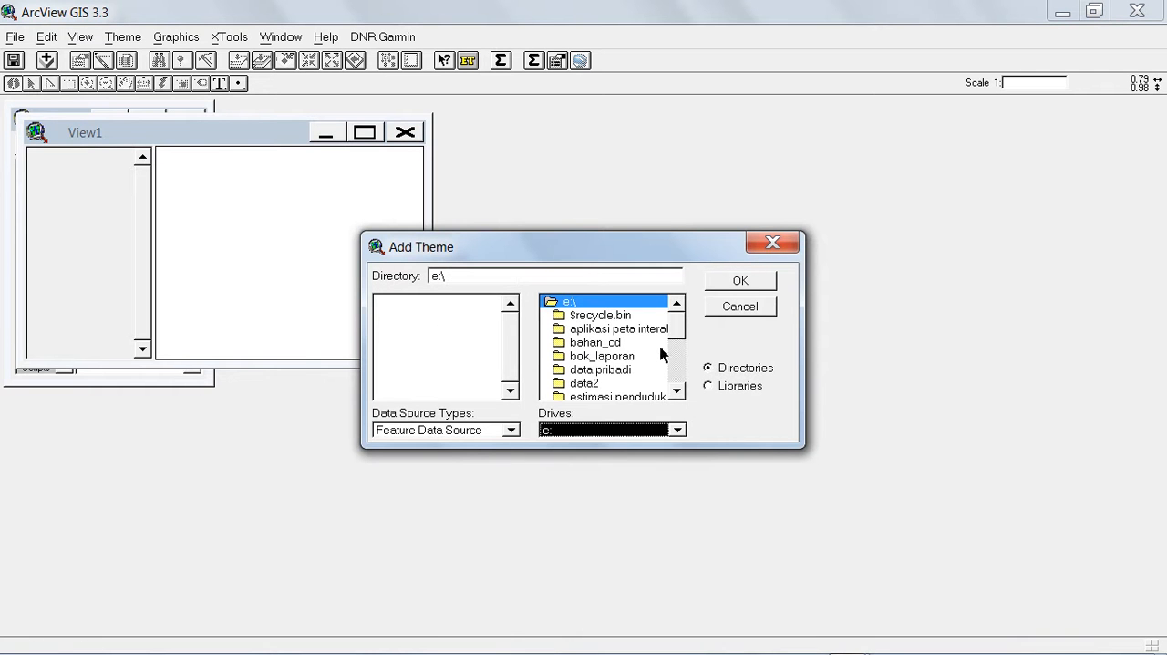
pyautogui.moveTo(675, 335)
pyautogui.mouseDown()
pyautogui.moveTo(679, 348)
pyautogui.moveTo(664, 351)
pyautogui.mouseUp()
pyautogui.doubleClick(638, 342)
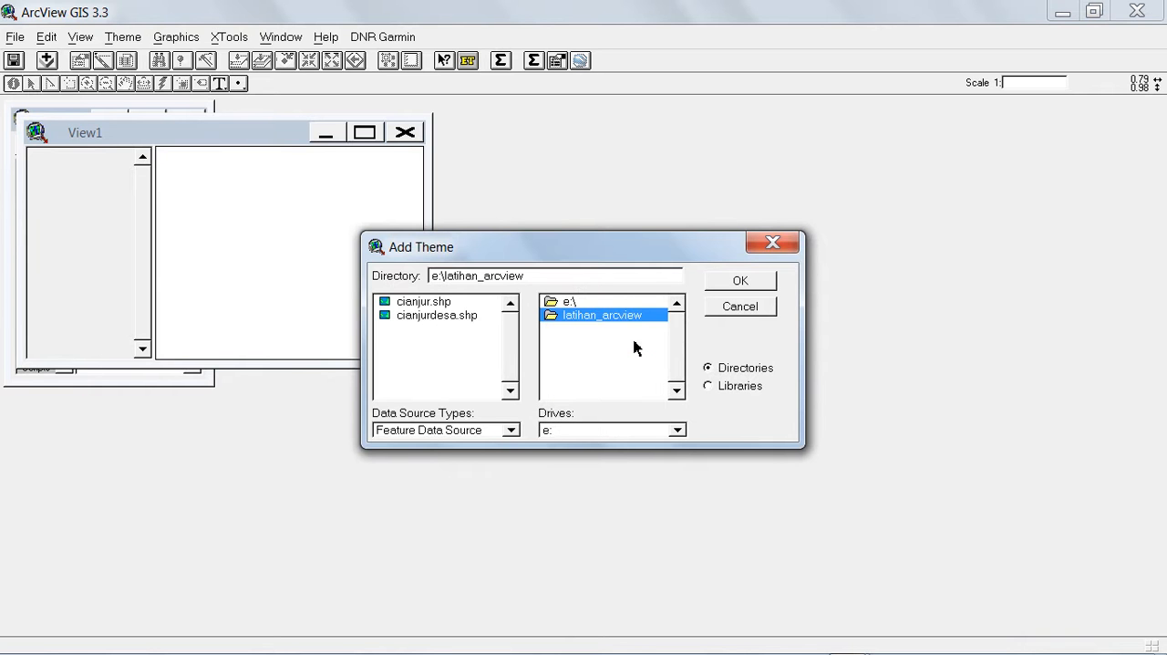
pyautogui.click(428, 303)
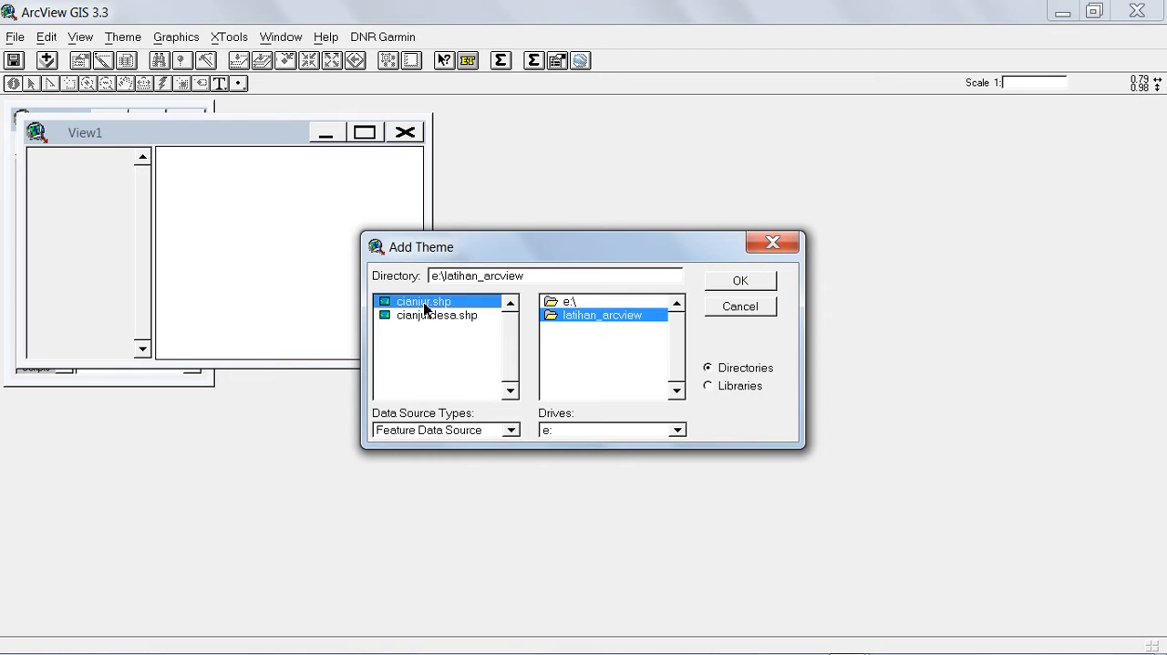
pyautogui.click(739, 281)
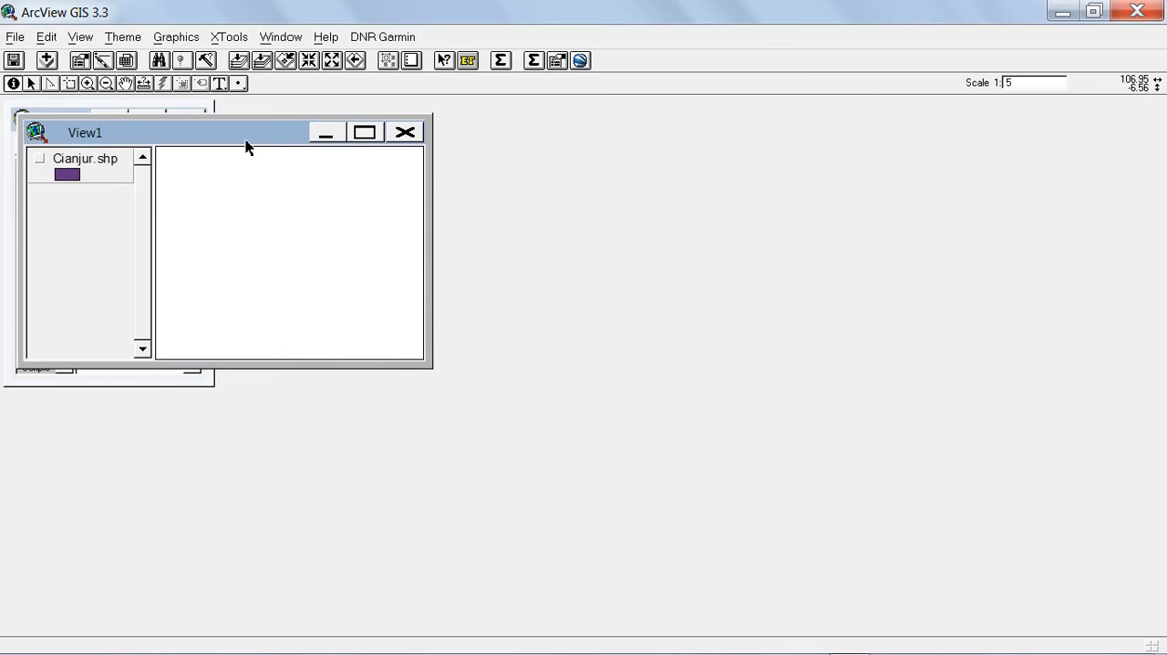
# Display the Cianjur.shp theme in the view and open its attribute table in a wide window below the view.
pyautogui.moveTo(248, 143); pyautogui.dragTo(295, 149)
pyautogui.click(256, 156)
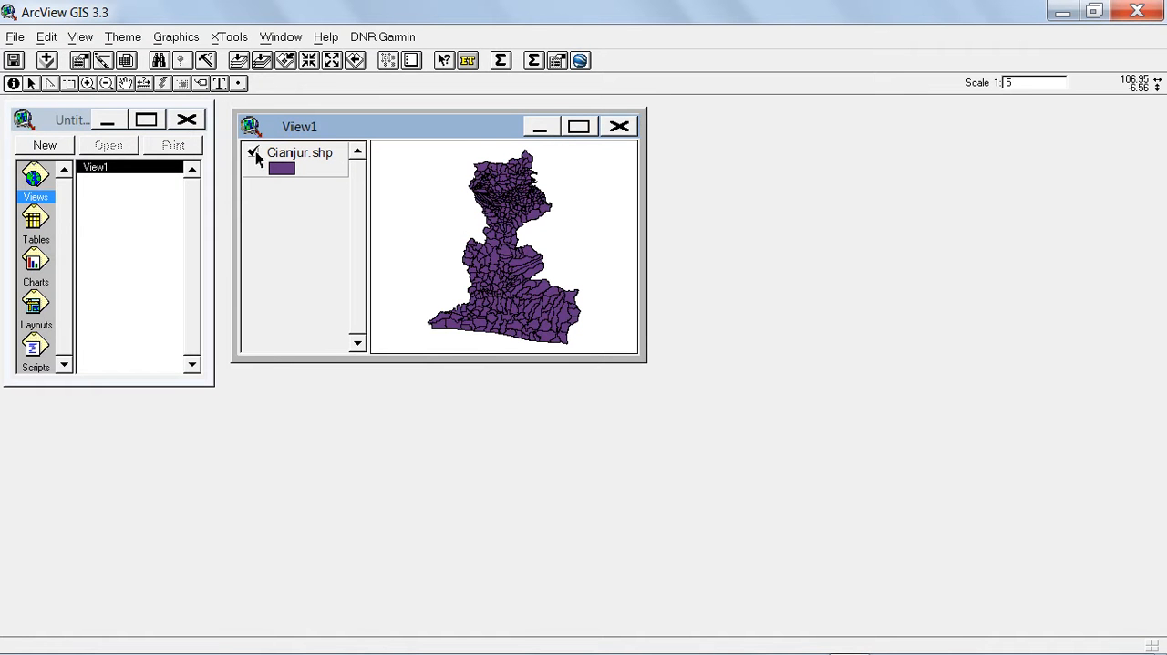
pyautogui.click(124, 59)
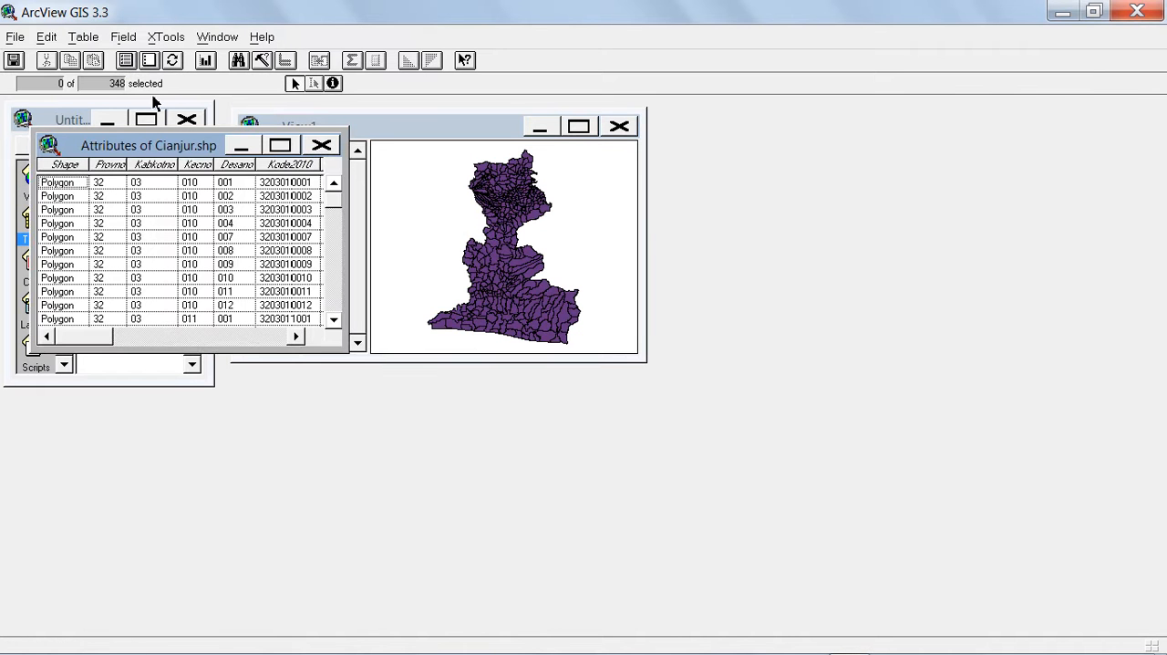
pyautogui.moveTo(156, 144); pyautogui.dragTo(145, 422)
pyautogui.moveTo(341, 444); pyautogui.dragTo(1126, 525)
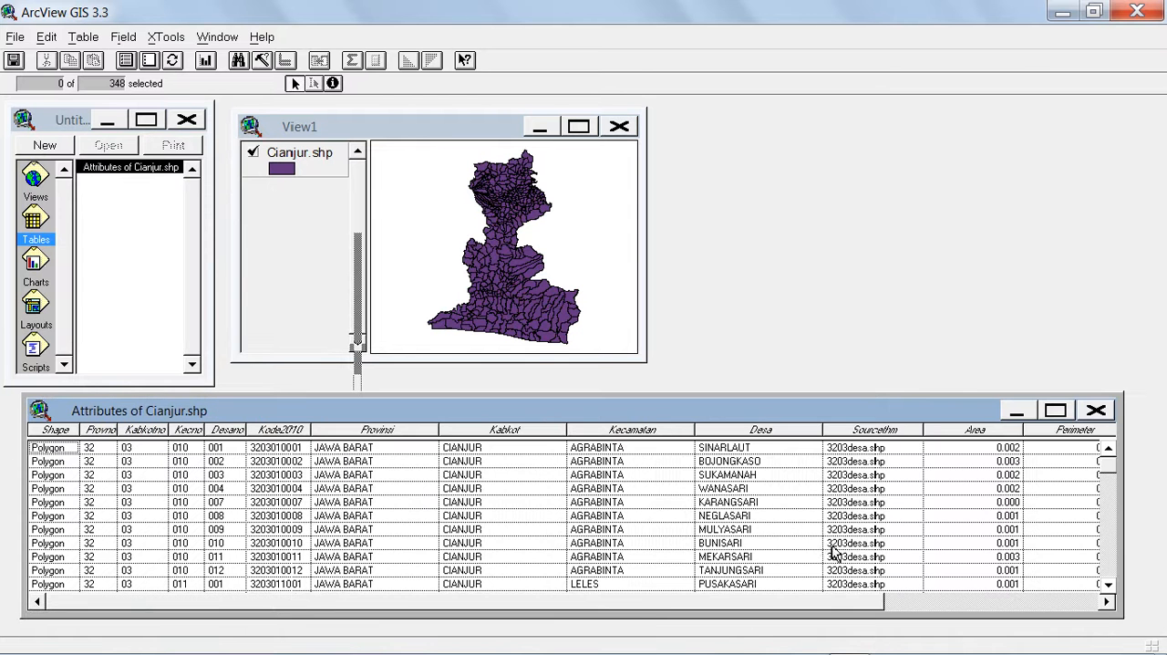
# Examine the Wkp values of the records in the Cianjur.shp attribute table.
pyautogui.moveTo(769, 603); pyautogui.dragTo(1013, 606)
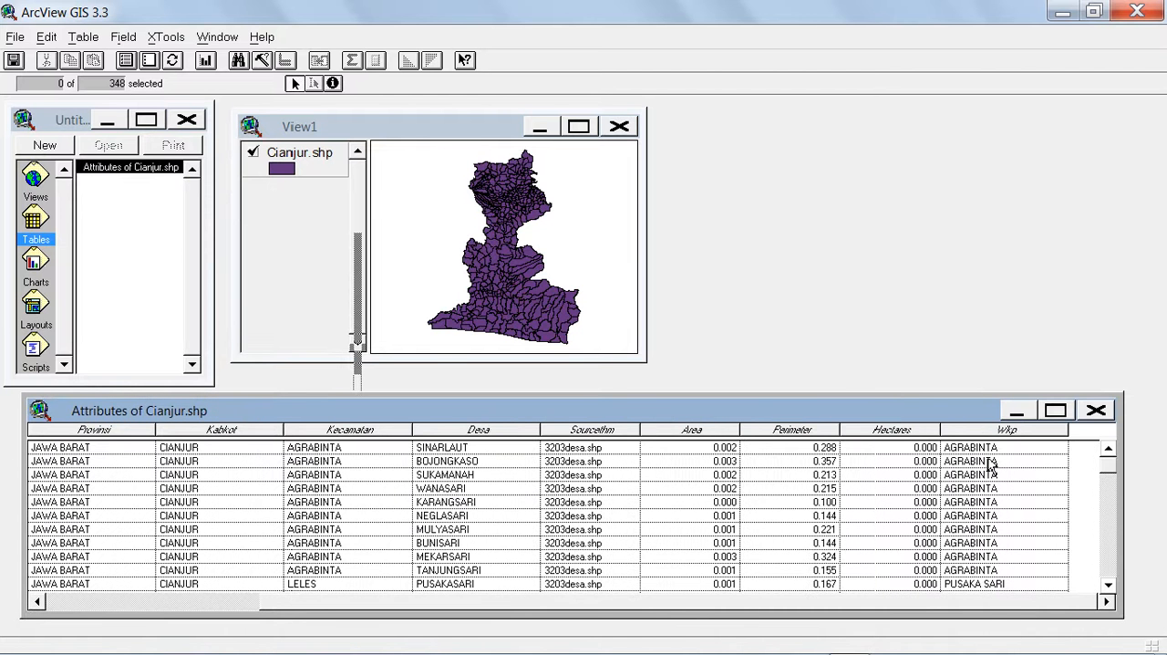
pyautogui.moveTo(1103, 467); pyautogui.dragTo(1109, 492)
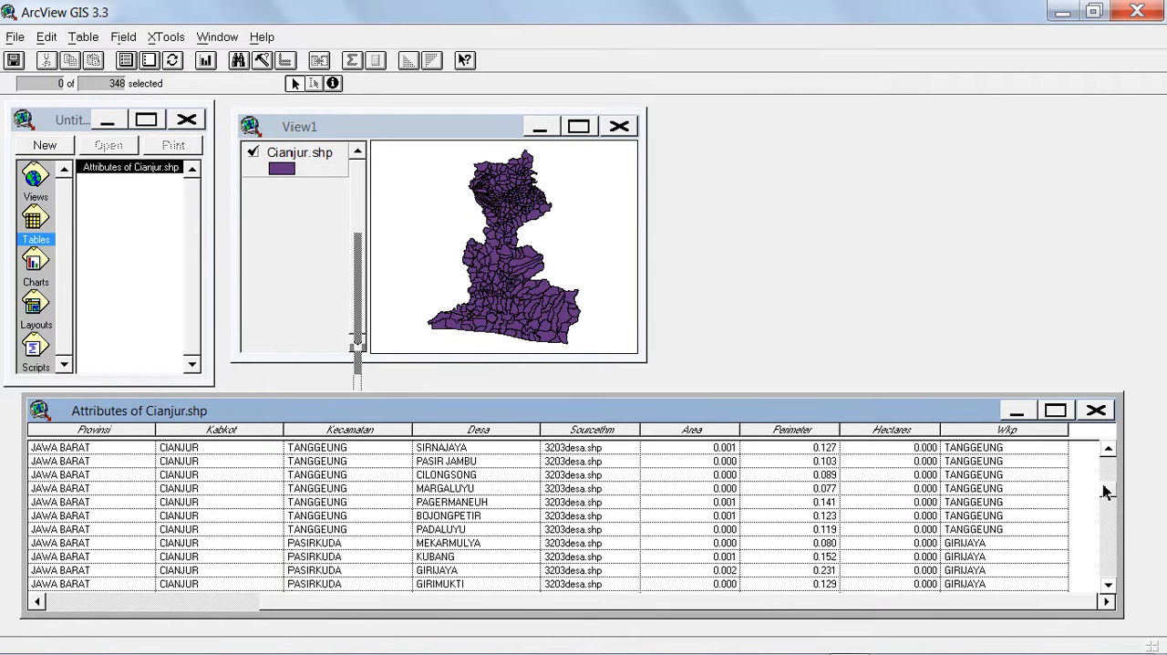
pyautogui.moveTo(1109, 494); pyautogui.dragTo(1104, 465)
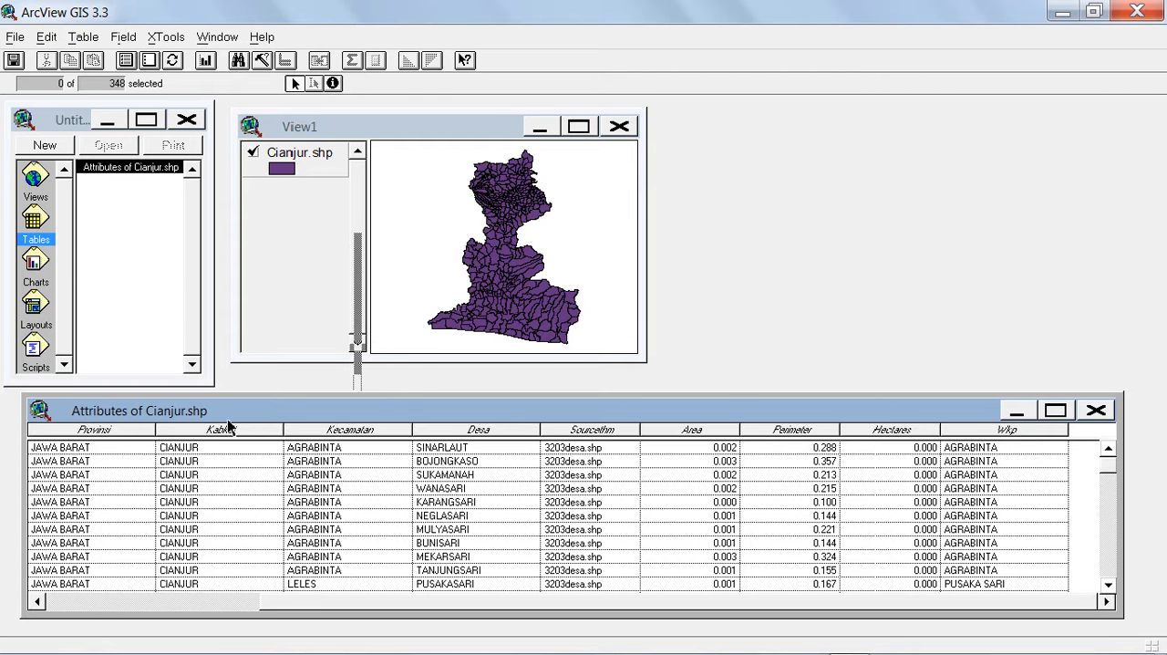
# Return to View1 and enable the Geoprocessing extension for the project.
pyautogui.click(311, 129)
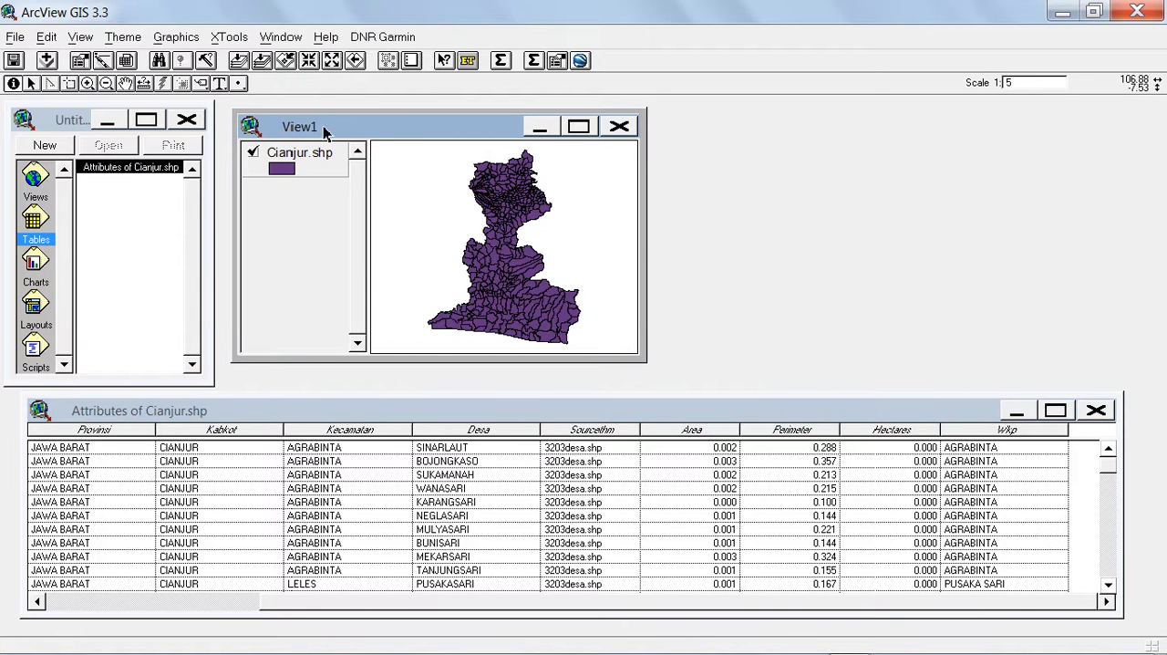
pyautogui.click(13, 36)
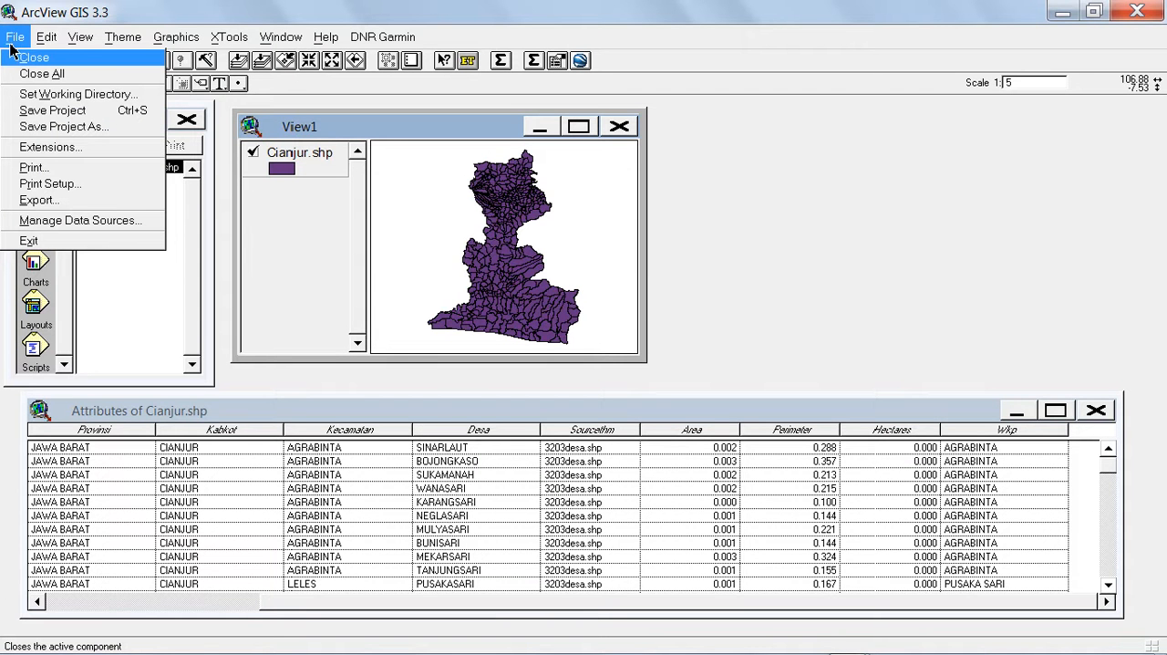
pyautogui.click(26, 150)
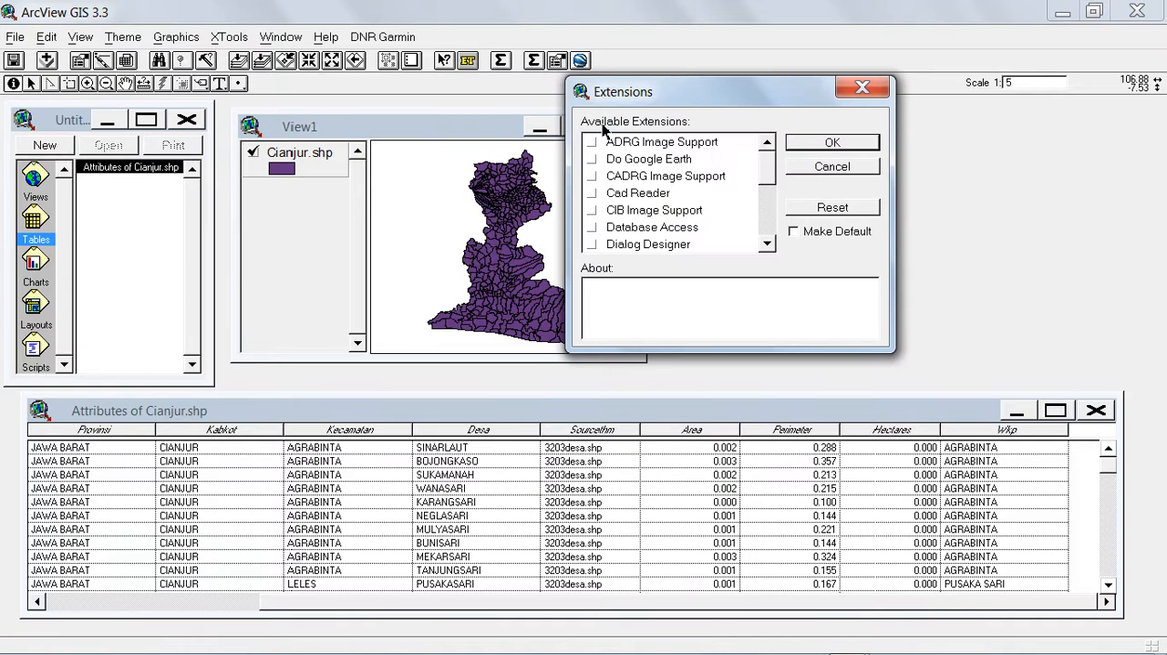
pyautogui.moveTo(767, 176); pyautogui.dragTo(772, 187)
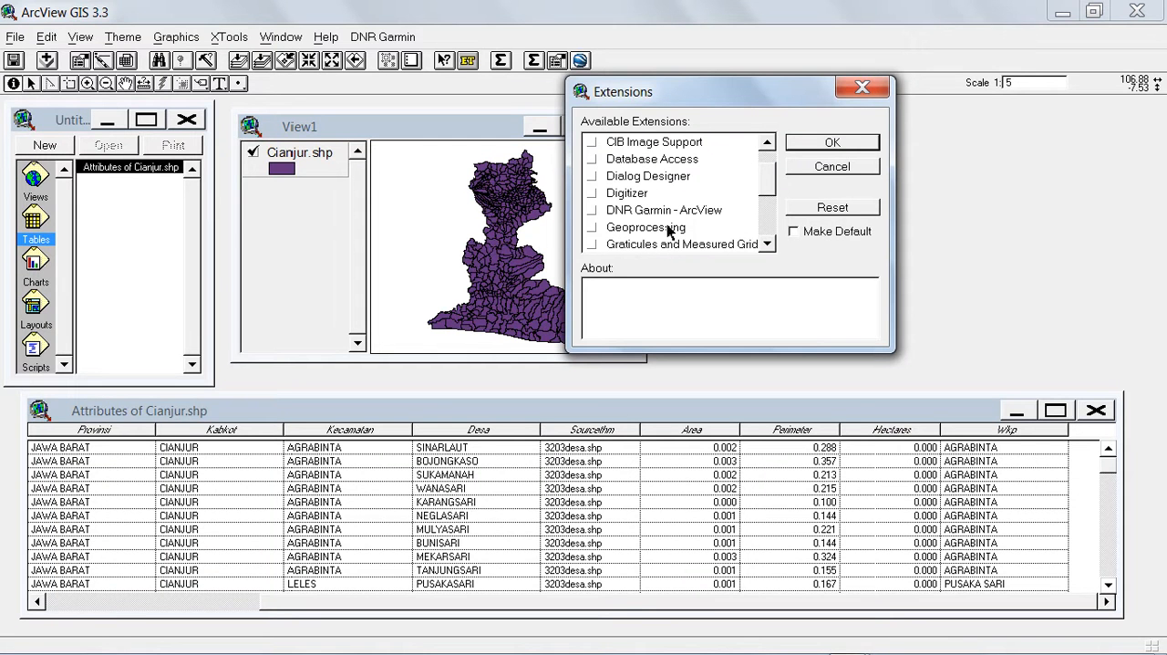
pyautogui.click(593, 228)
pyautogui.click(827, 144)
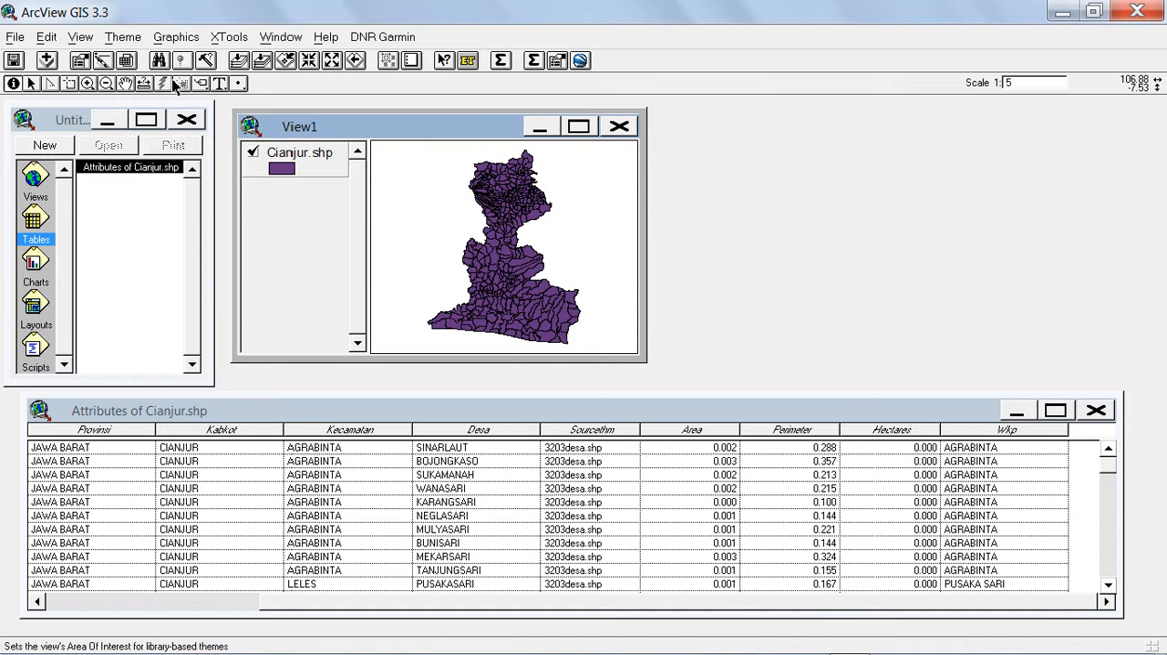
# Start a dissolve of Cianjur.shp in the GeoProcessing Wizard, using Wkp as the attribute to dissolve.
pyautogui.click(46, 37)
pyautogui.moveTo(78, 39)
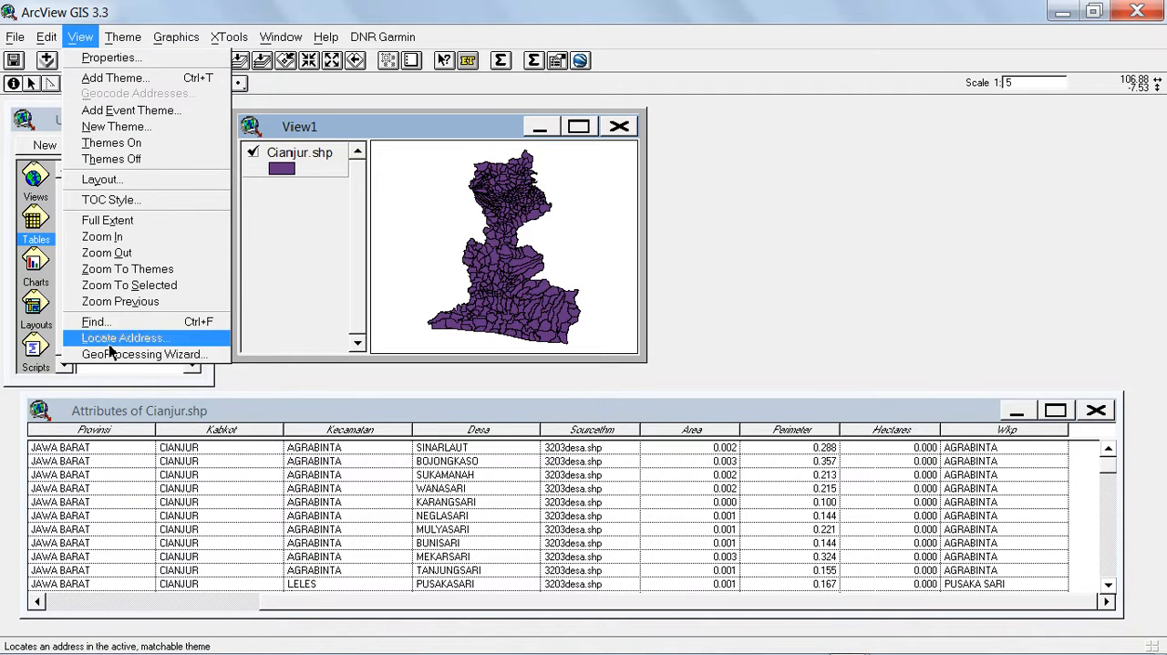
pyautogui.click(159, 361)
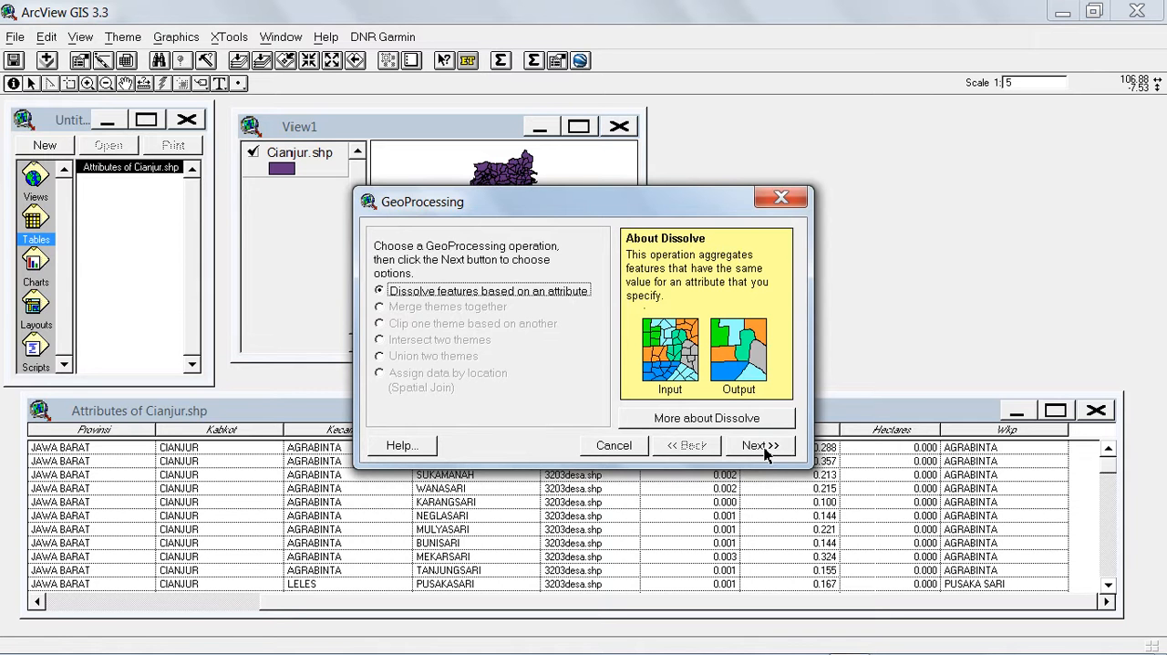
pyautogui.click(762, 447)
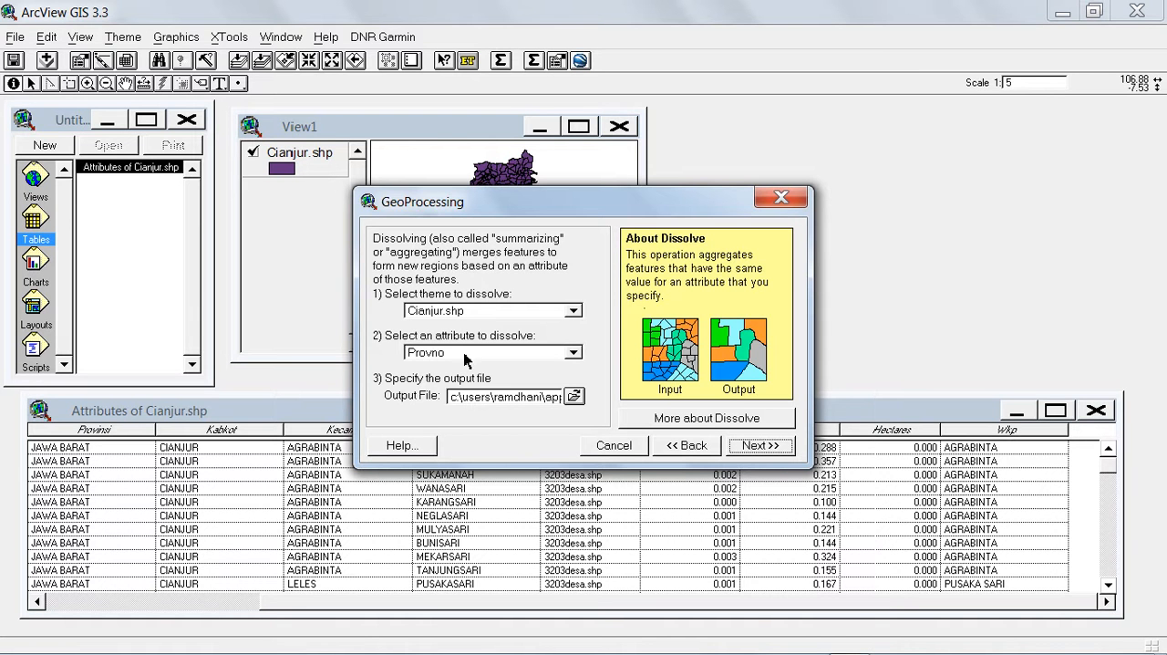
pyautogui.click(573, 352)
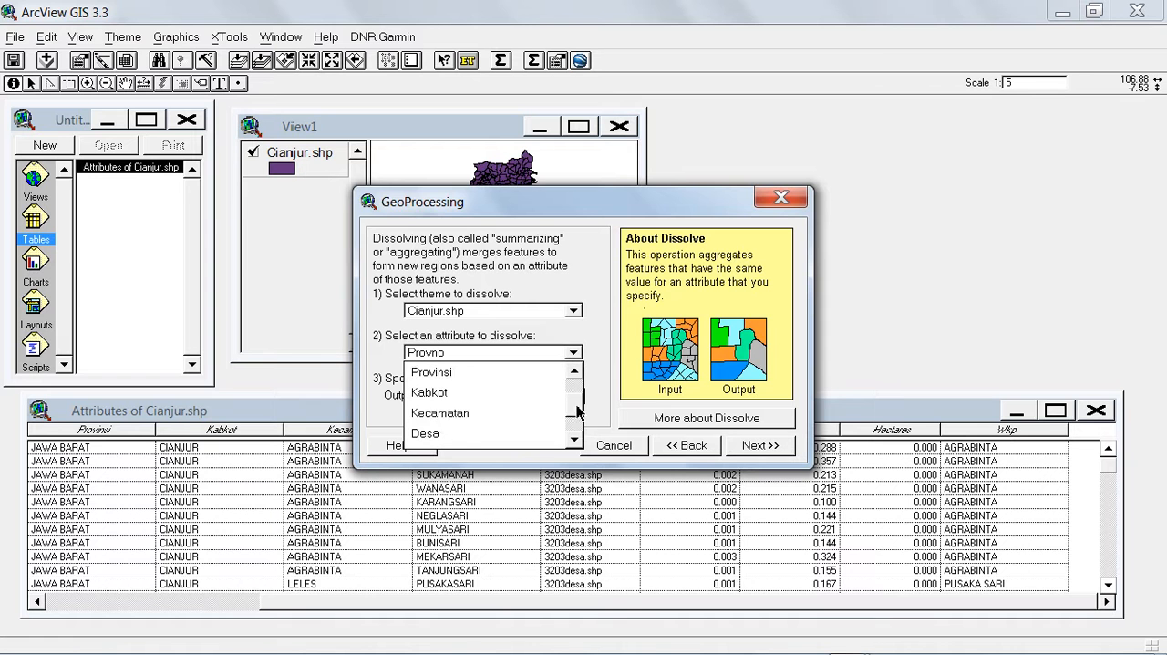
pyautogui.moveTo(577, 412); pyautogui.dragTo(578, 434)
pyautogui.click(429, 437)
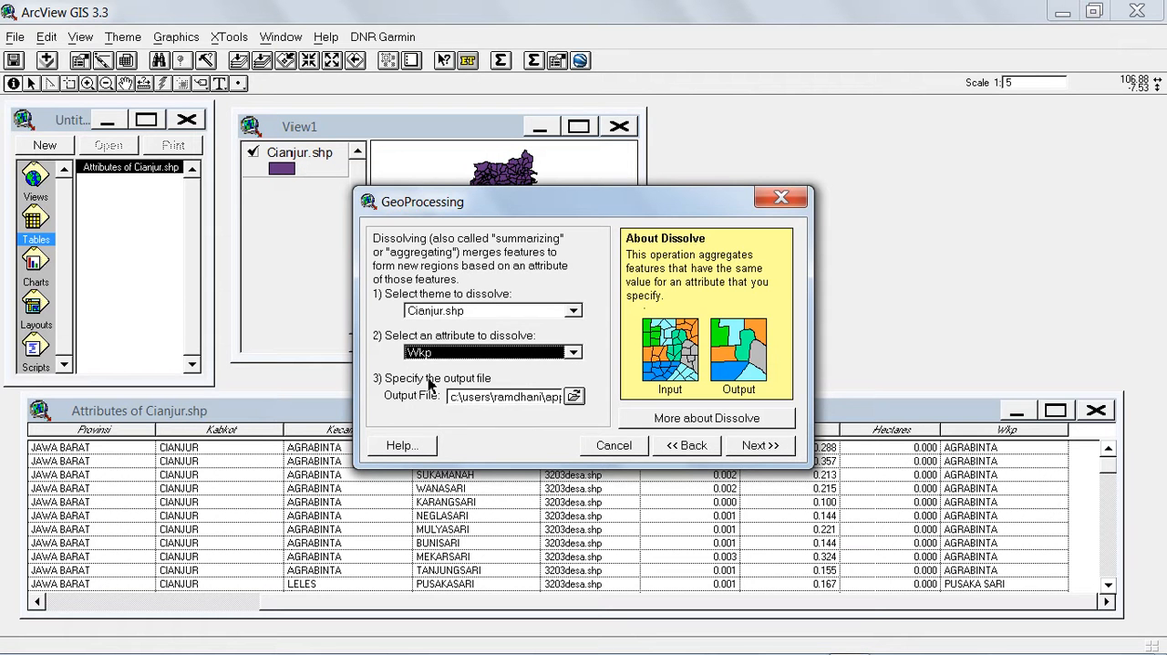
# Select e:\latihan_arcview as the folder for the dissolve output file.
pyautogui.click(575, 398)
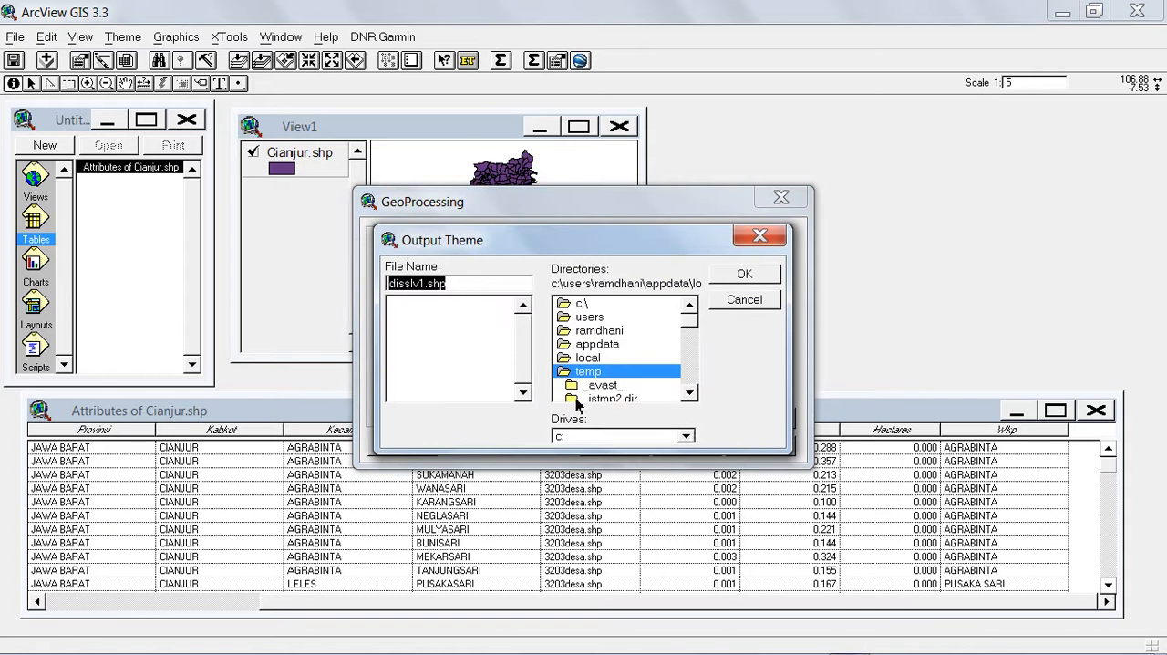
pyautogui.click(686, 436)
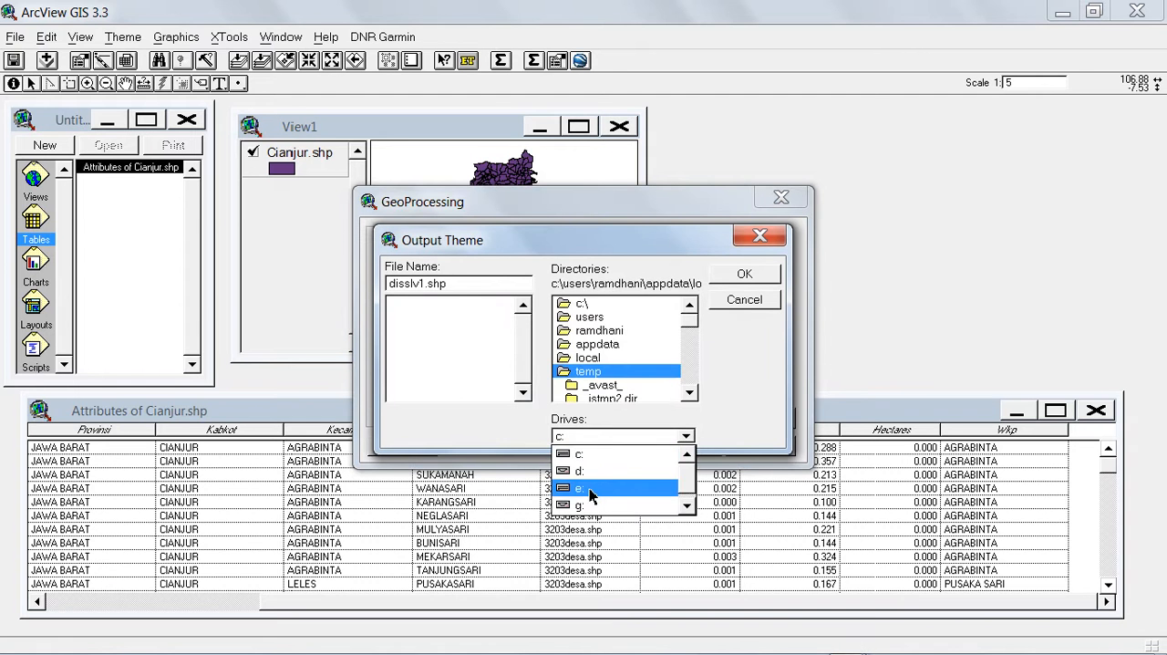
pyautogui.click(592, 488)
pyautogui.click(693, 355)
pyautogui.click(694, 357)
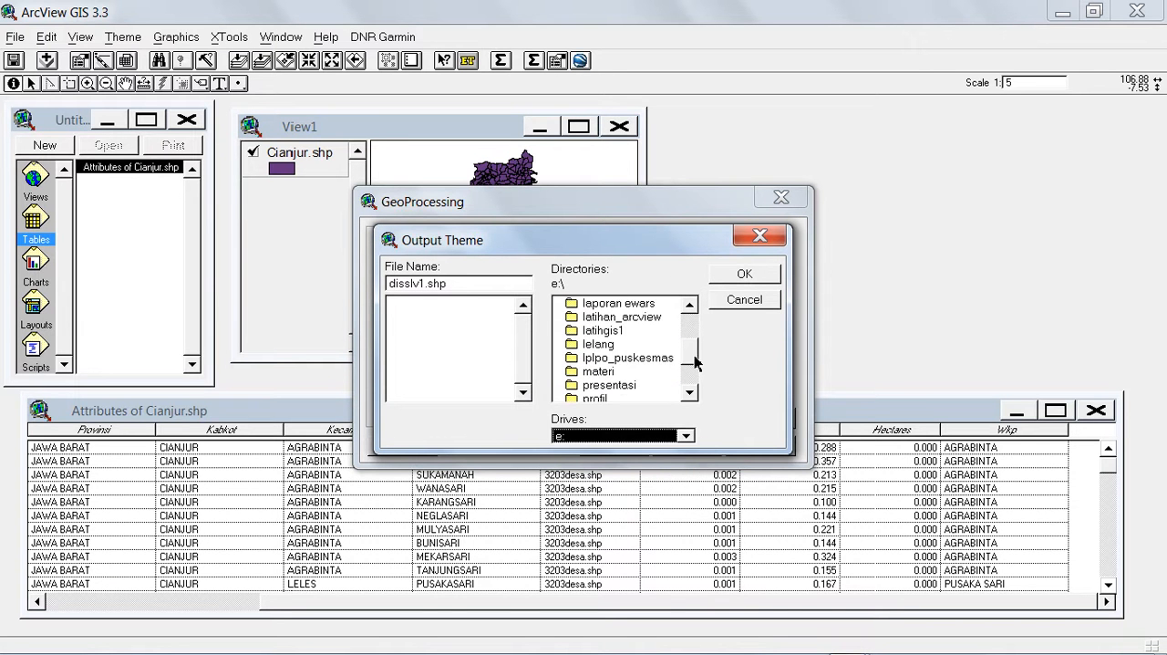
pyautogui.click(696, 363)
pyautogui.click(696, 368)
pyautogui.click(698, 377)
pyautogui.moveTo(699, 374); pyautogui.dragTo(699, 355)
pyautogui.doubleClick(646, 344)
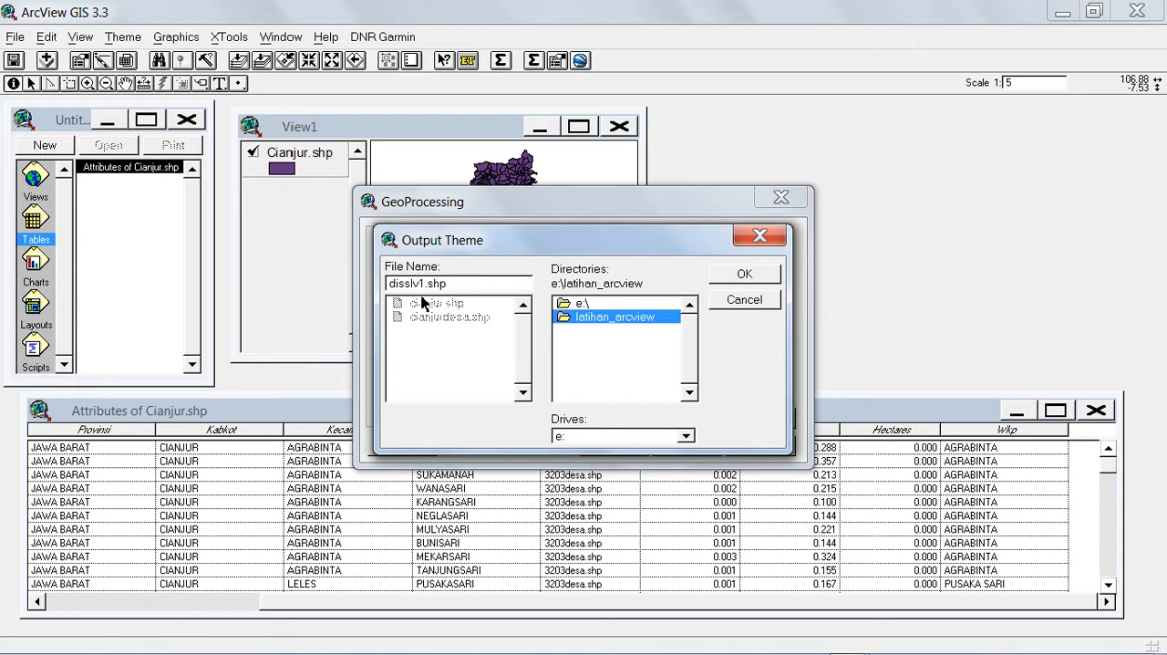
# Name the dissolve output file cianjurpuskesmas.shp and accept it.
pyautogui.moveTo(428, 282); pyautogui.dragTo(381, 305)
pyautogui.press('BackSpace')
pyautogui.write('cianjurpuskesmas')
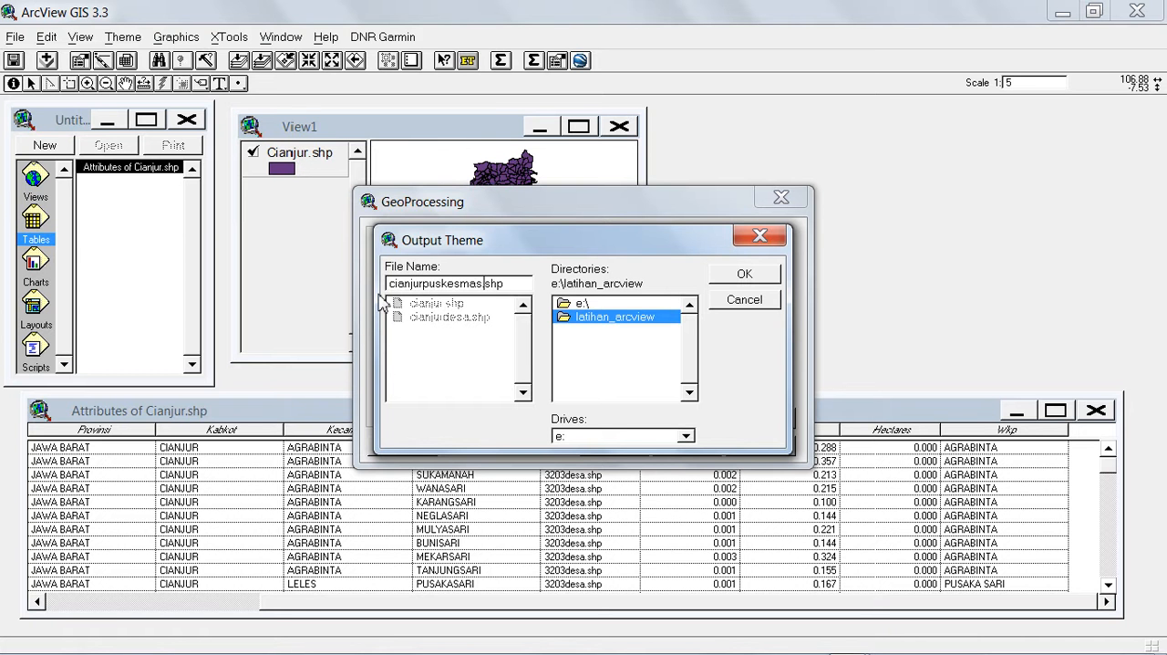
pyautogui.click(717, 279)
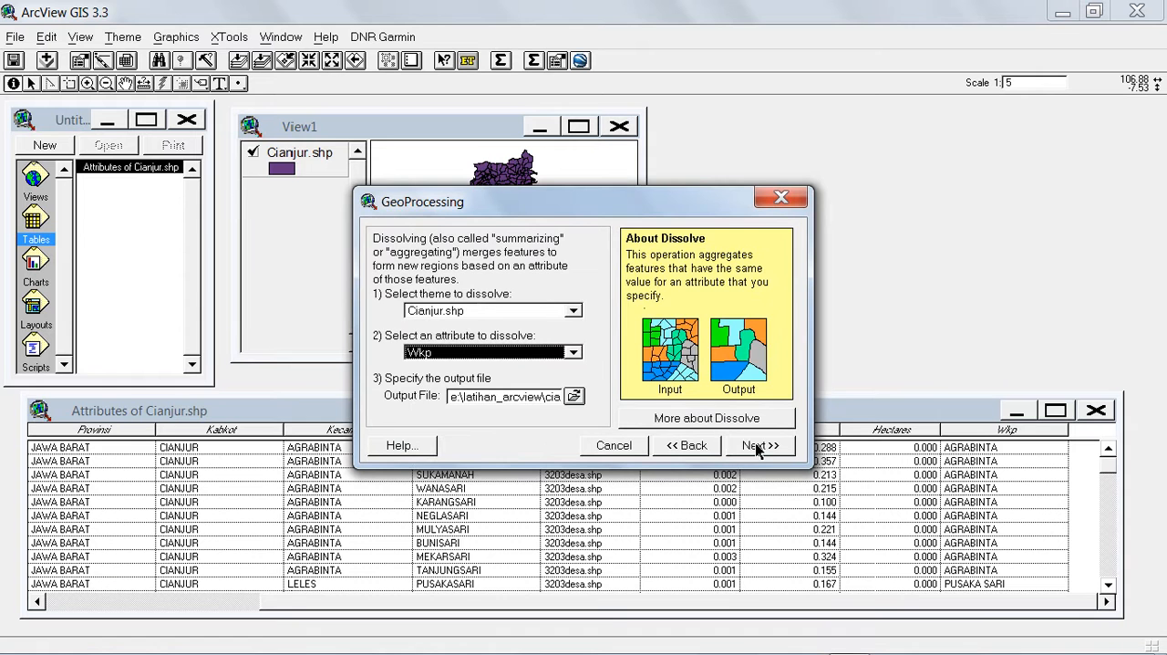
# Continue to the additional output fields of the dissolve and choose Kabkot by First.
pyautogui.click(756, 446)
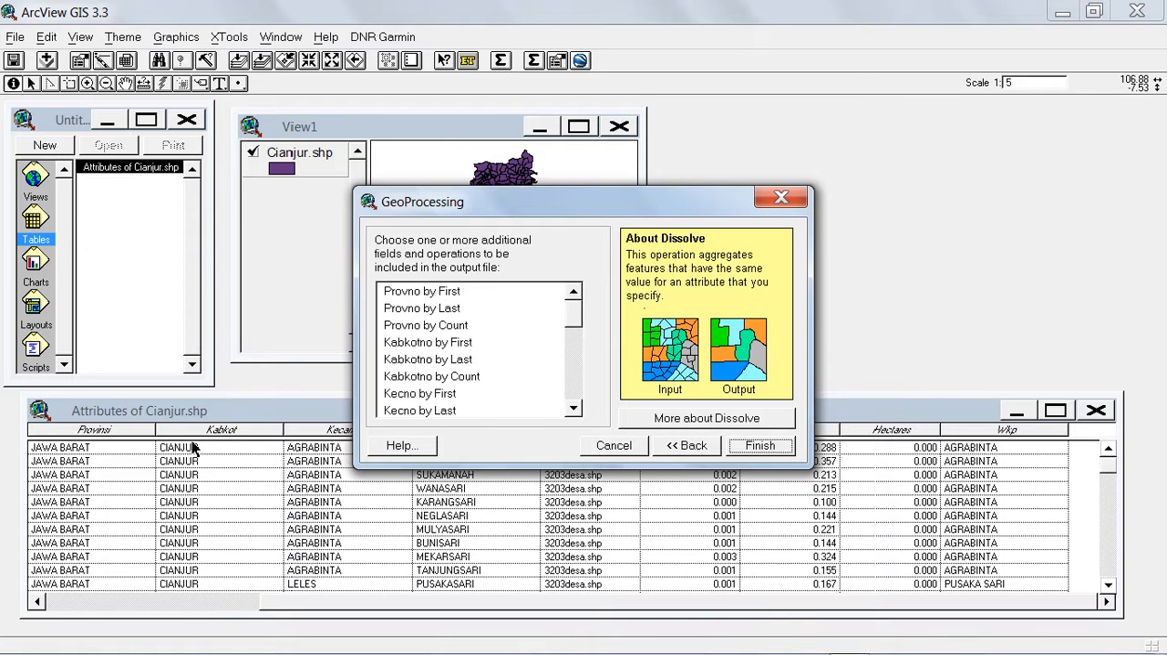
pyautogui.moveTo(518, 212); pyautogui.dragTo(538, 128)
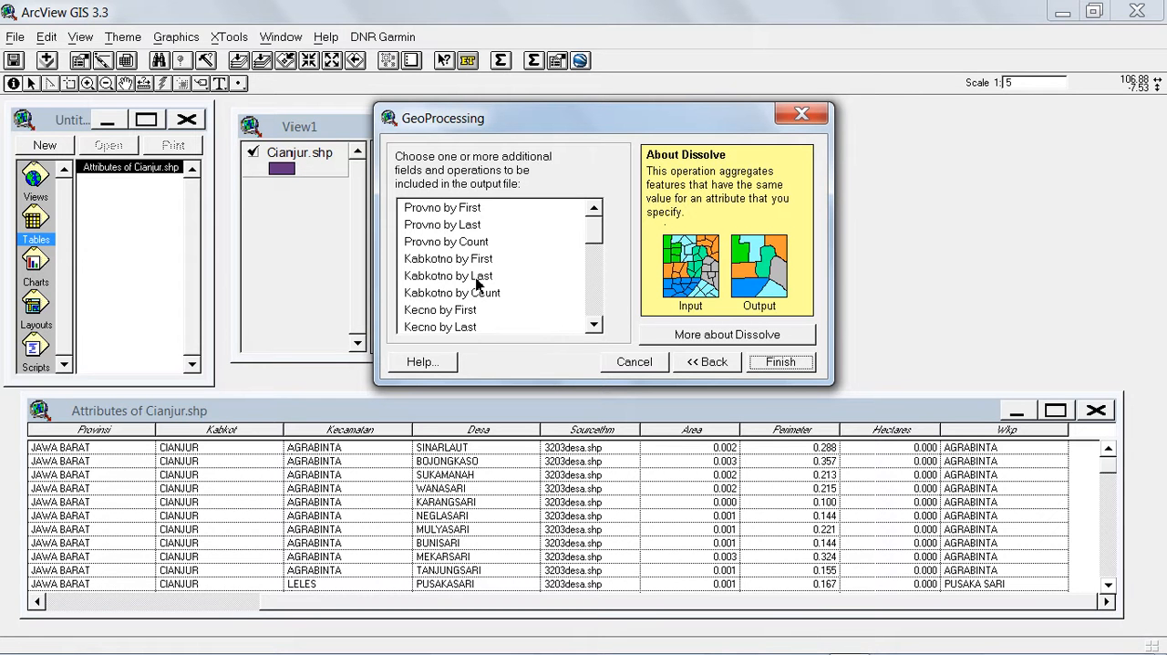
pyautogui.click(594, 325)
pyautogui.click(593, 326)
pyautogui.moveTo(594, 326); pyautogui.dragTo(594, 326)
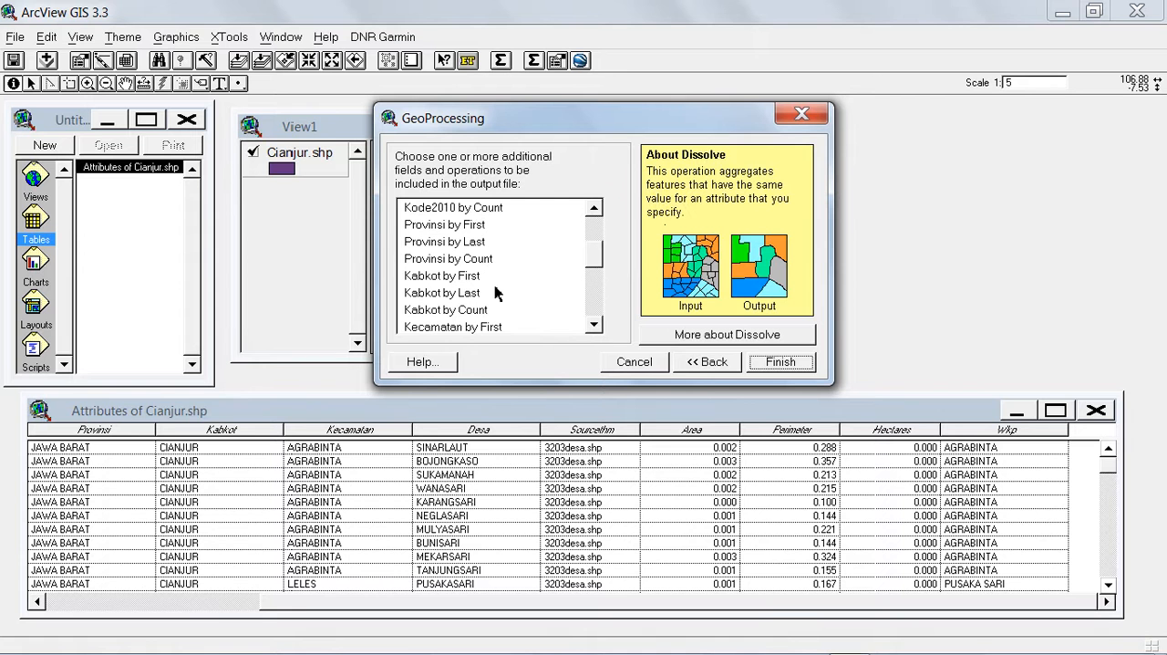
pyautogui.click(448, 278)
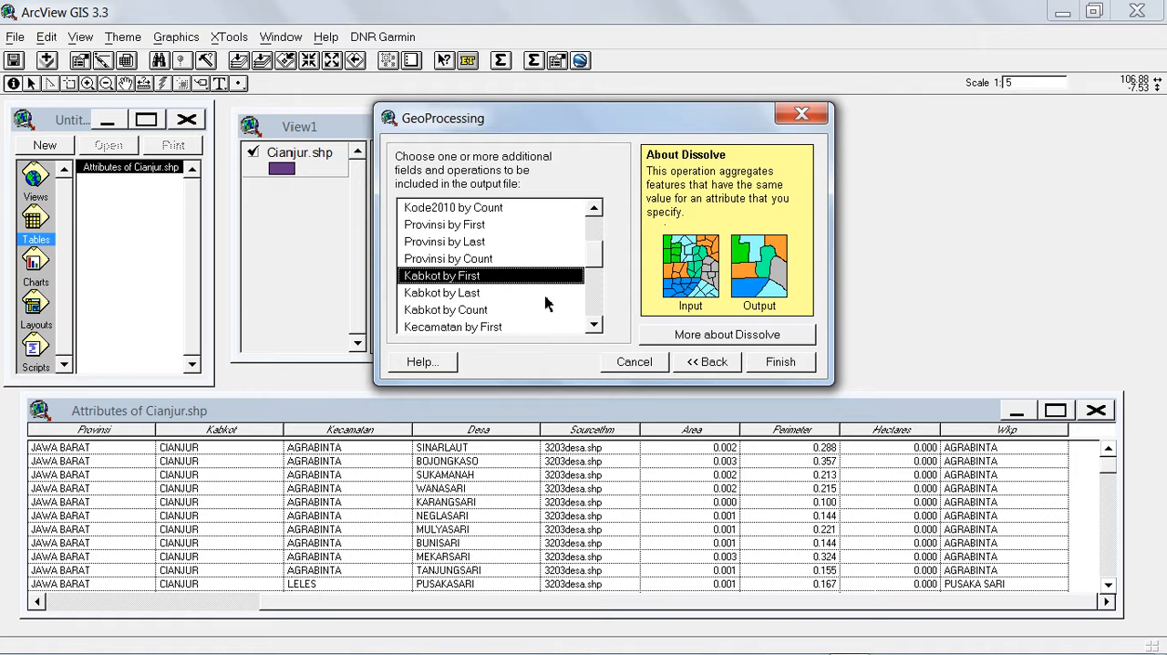
# Choose Kecamatan by First as an additional output field and run the dissolve.
pyautogui.click(593, 325)
pyautogui.click(593, 325)
pyautogui.click(594, 327)
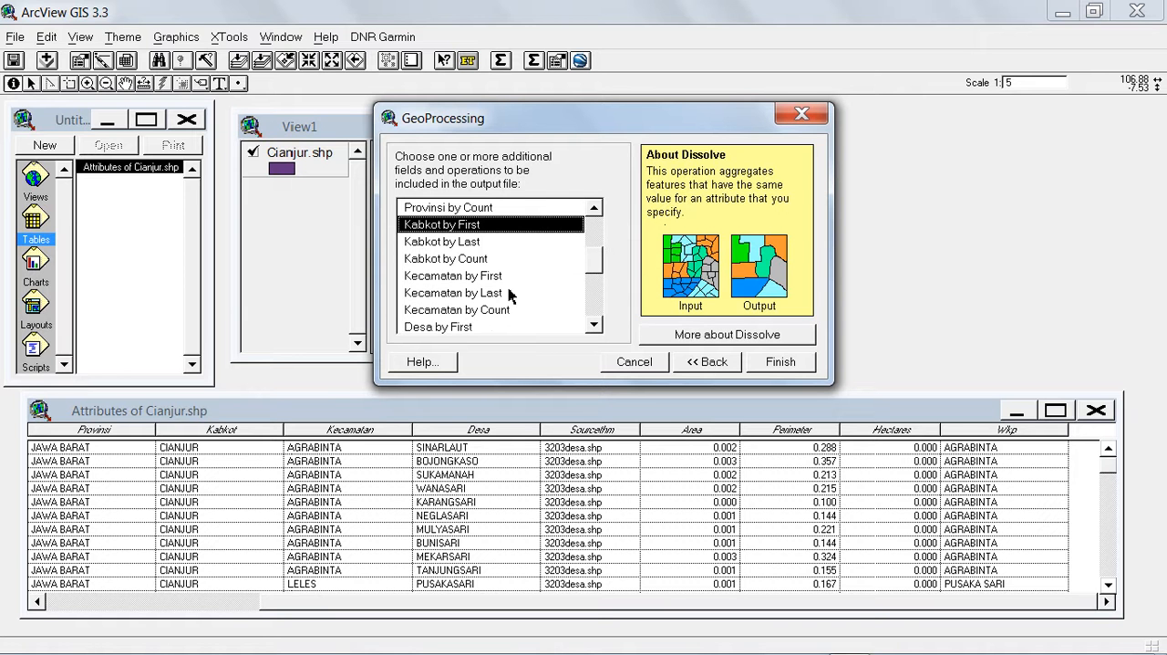
pyautogui.click(481, 277)
pyautogui.click(594, 326)
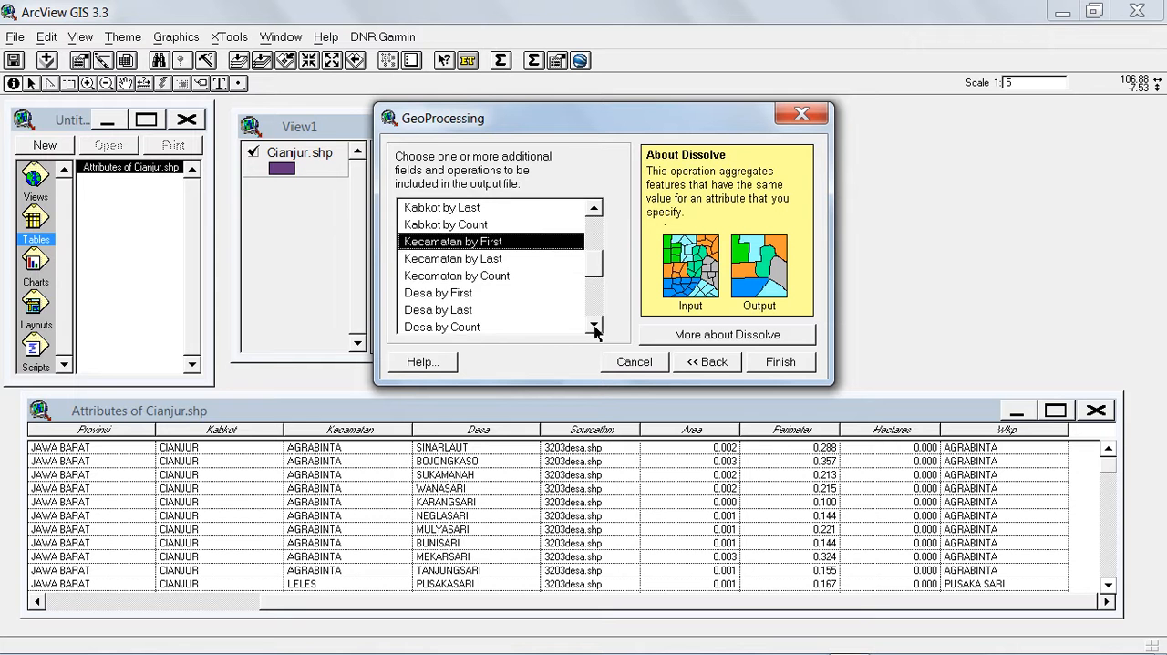
pyautogui.click(594, 326)
pyautogui.click(594, 326)
pyautogui.click(593, 326)
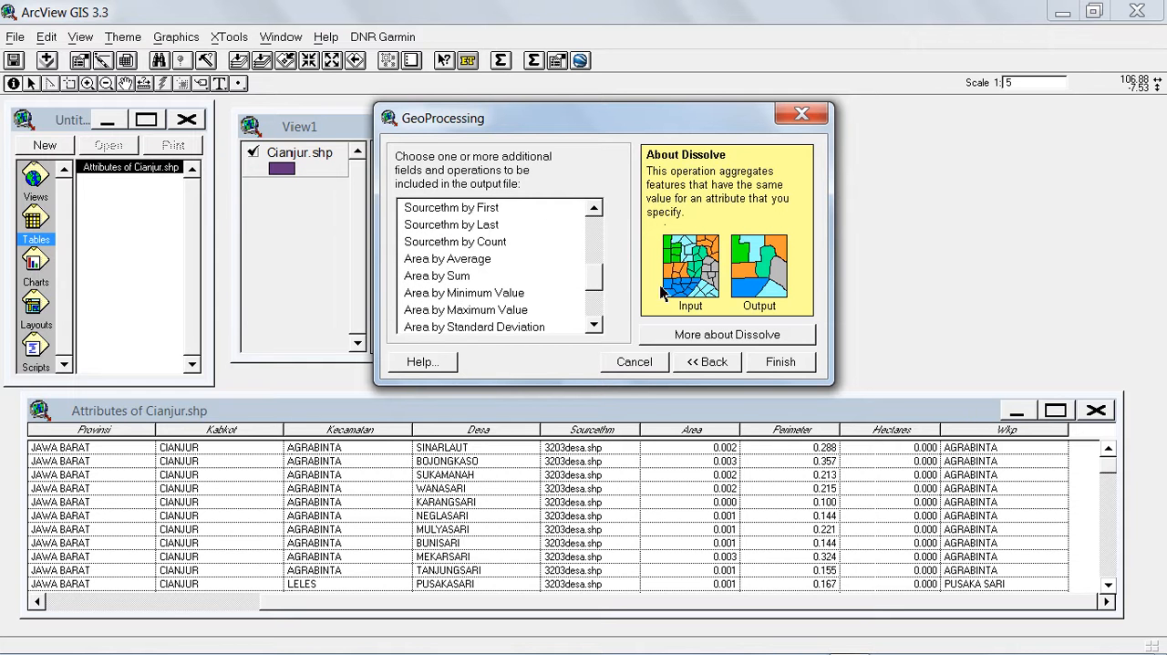
pyautogui.click(777, 362)
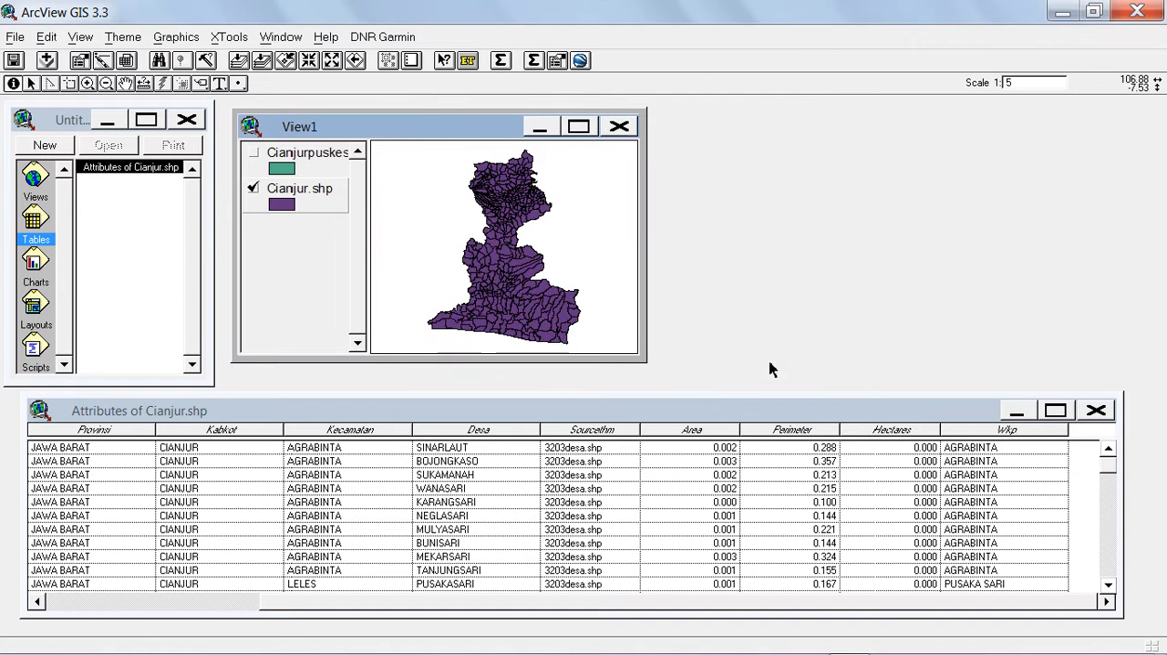
# Display Cianjurpuskesmas.shp and hide Cianjur.shp in View1, widening the legend and enlarging the view window.
pyautogui.click(254, 155)
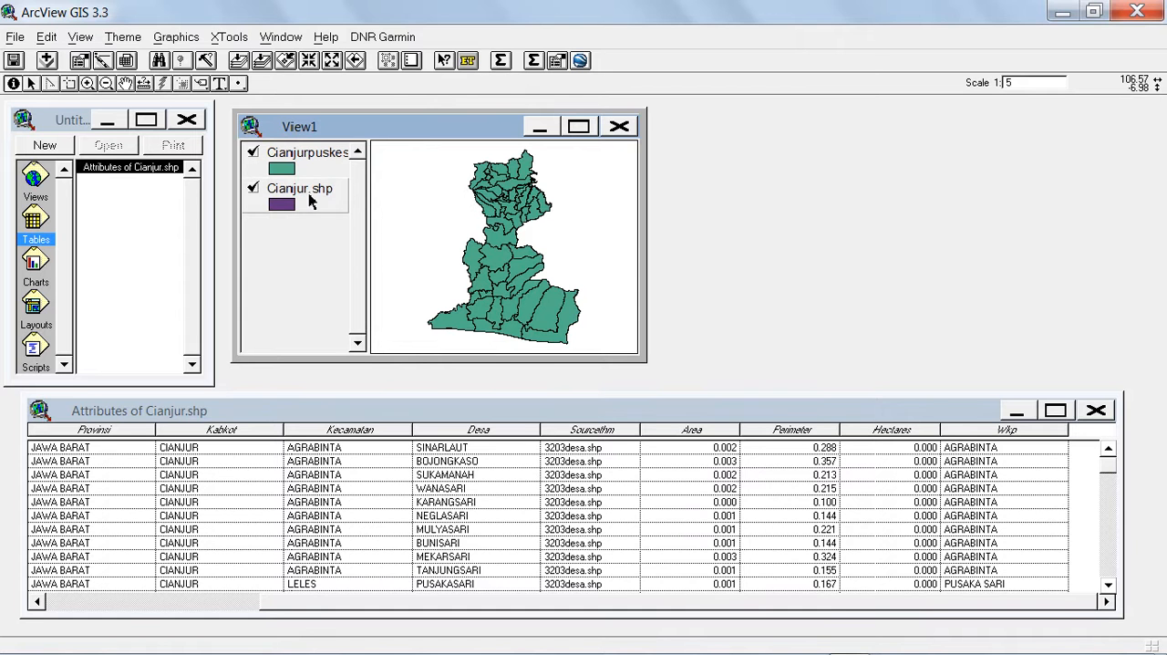
pyautogui.click(341, 195)
pyautogui.moveTo(372, 184); pyautogui.dragTo(451, 185)
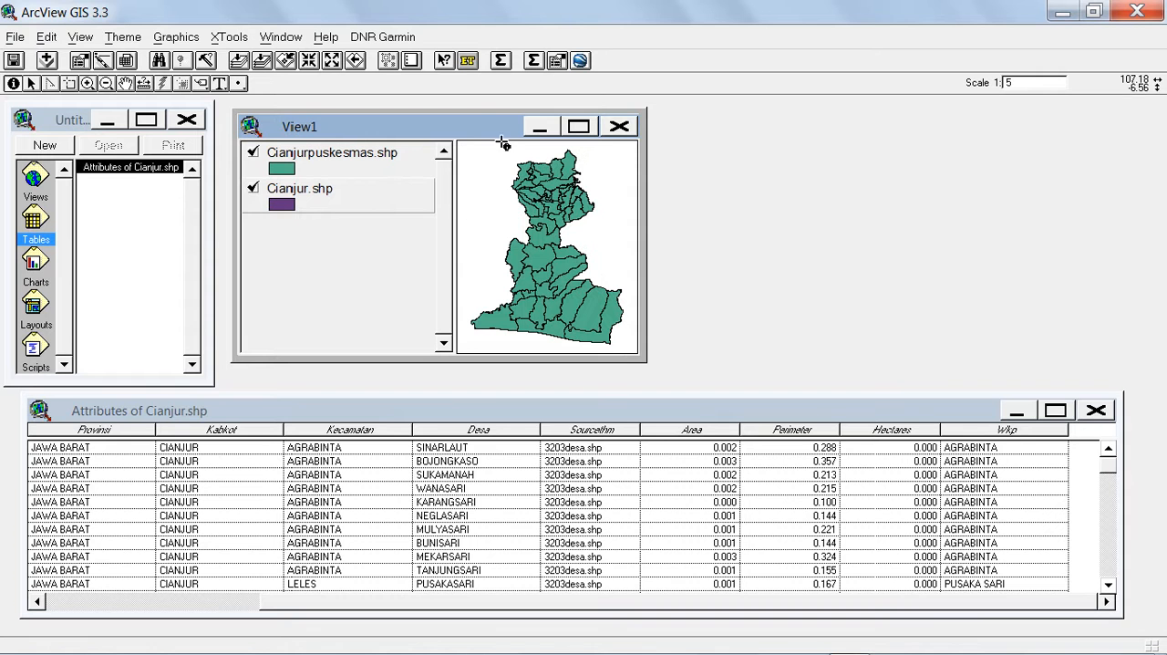
pyautogui.click(253, 189)
pyautogui.moveTo(643, 219); pyautogui.dragTo(953, 228)
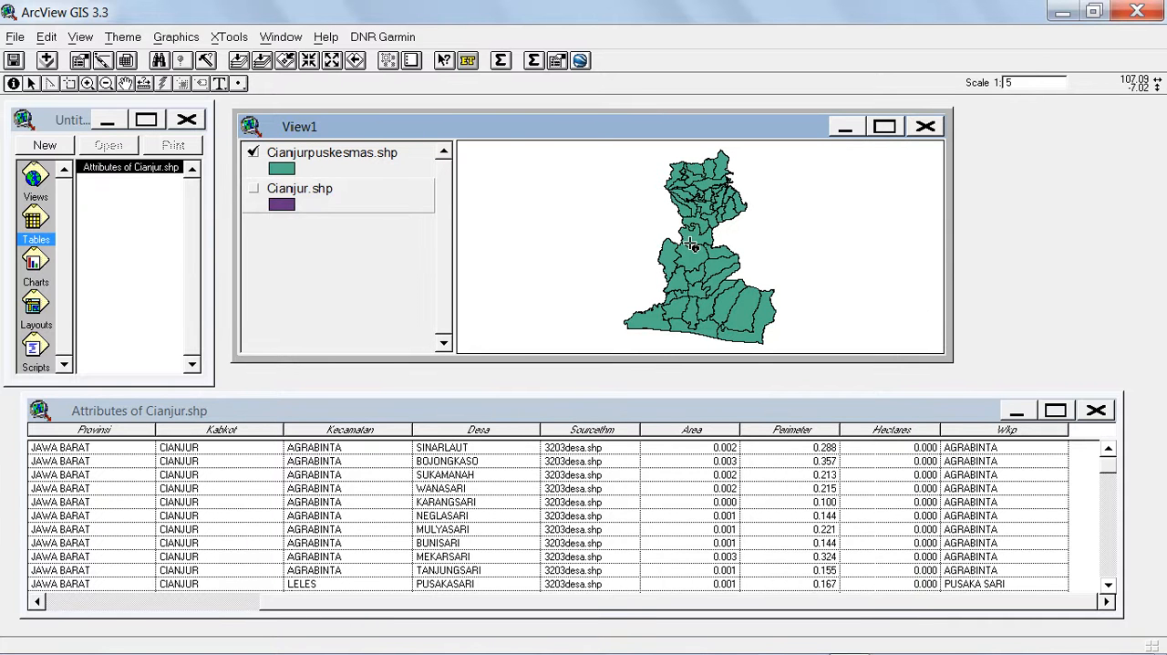
pyautogui.moveTo(678, 355); pyautogui.dragTo(678, 390)
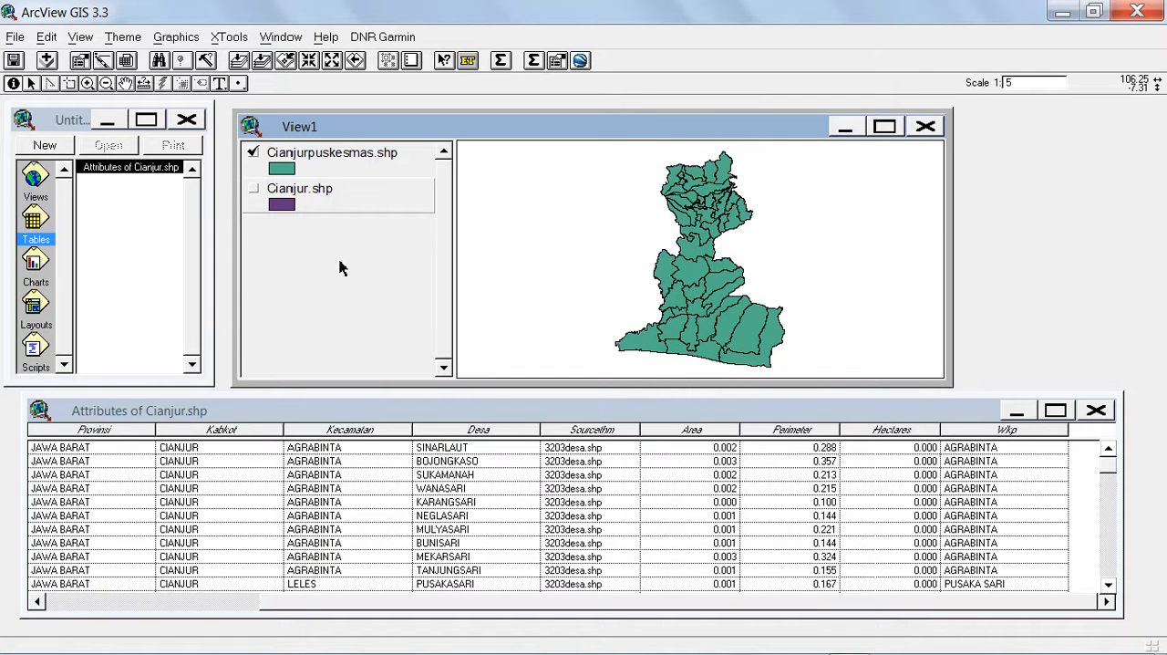
# Toggle Cianjur.shp and Cianjurpuskesmas.shp to compare the village boundaries with the dissolved puskesmas areas.
pyautogui.click(253, 188)
pyautogui.click(254, 155)
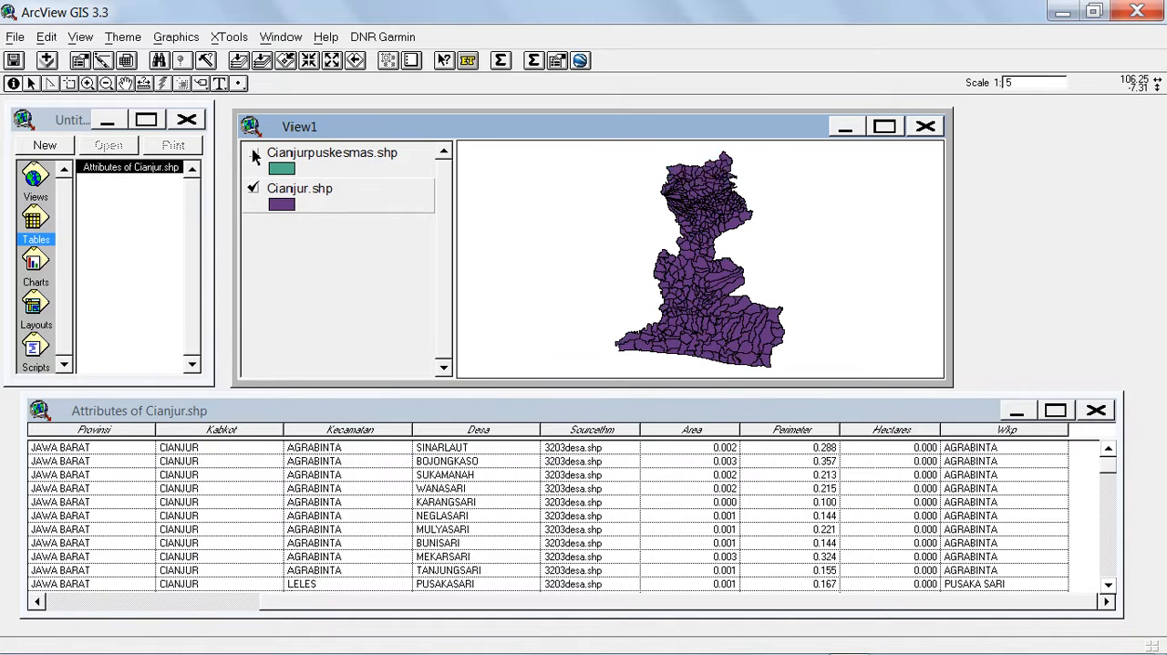
pyautogui.click(254, 155)
pyautogui.click(253, 189)
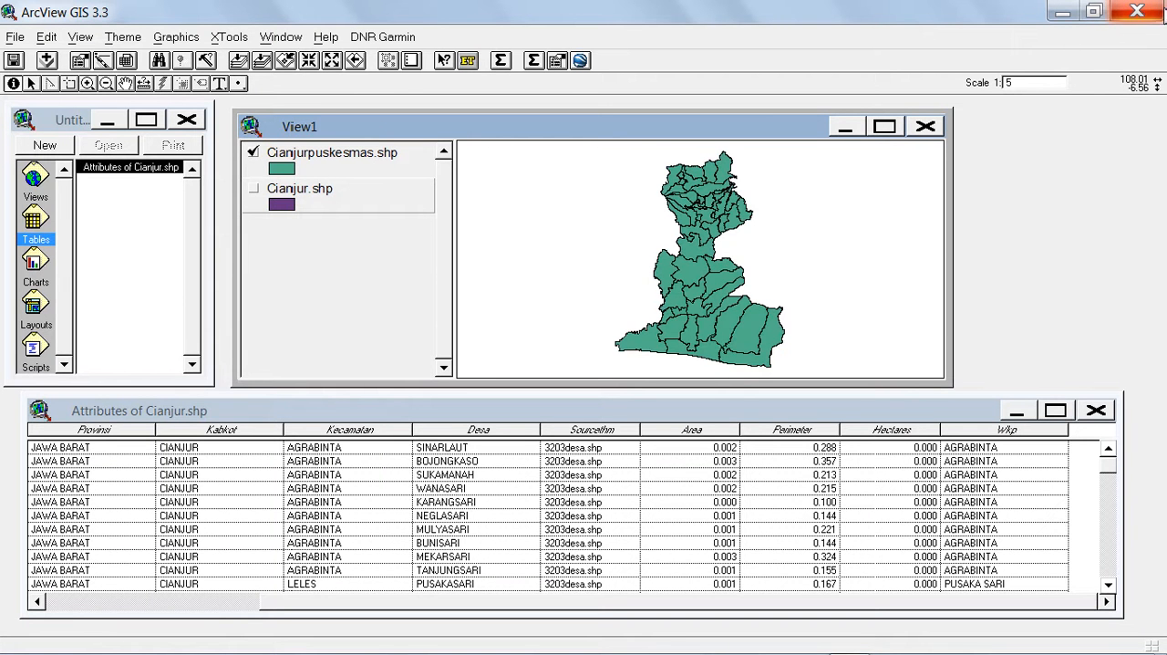
# Close ArcView and restart it from the desktop, dismissing the welcome dialog and maximizing the application window.
pyautogui.click(1139, 13)
pyautogui.click(586, 381)
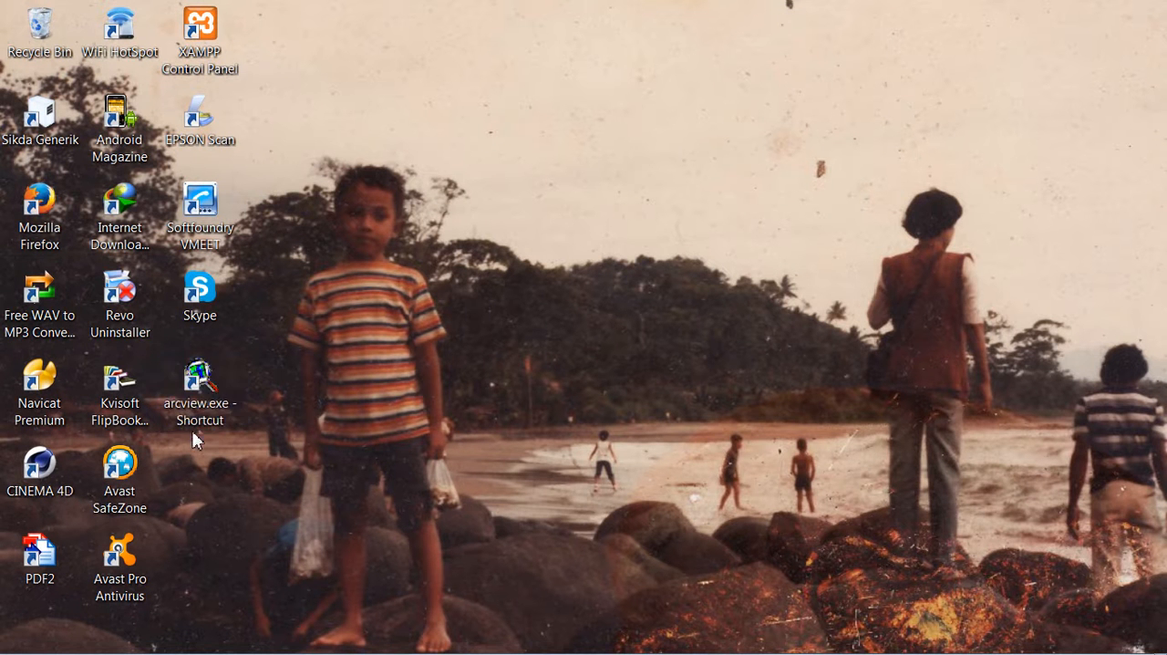
pyautogui.doubleClick(197, 390)
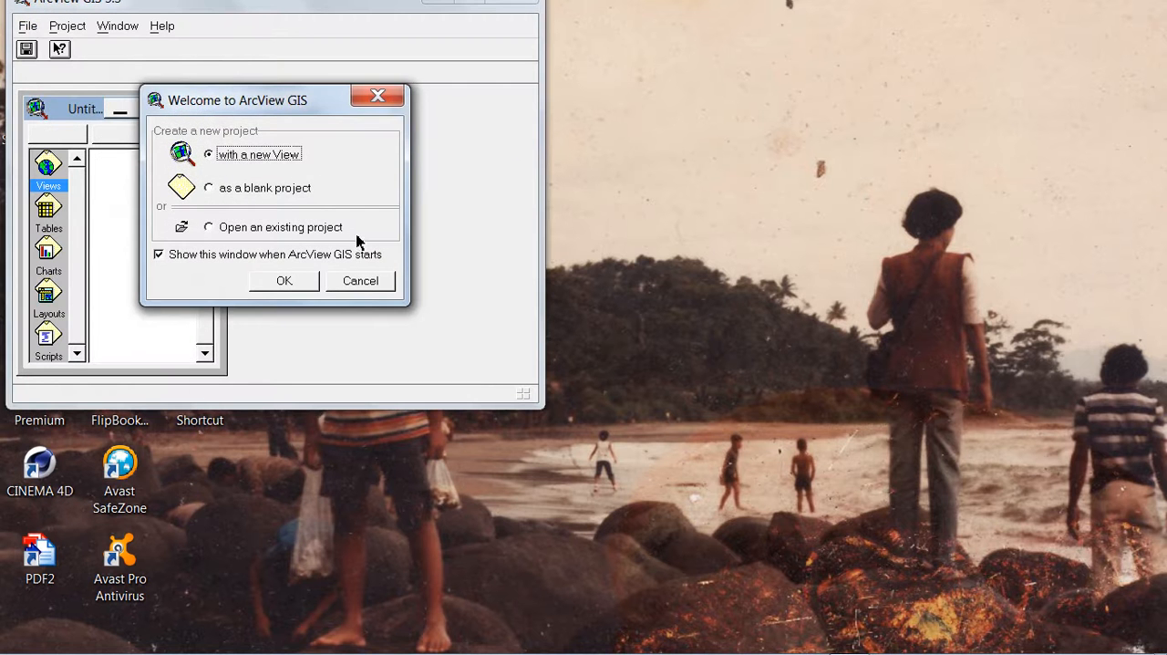
pyautogui.click(383, 103)
pyautogui.click(412, 155)
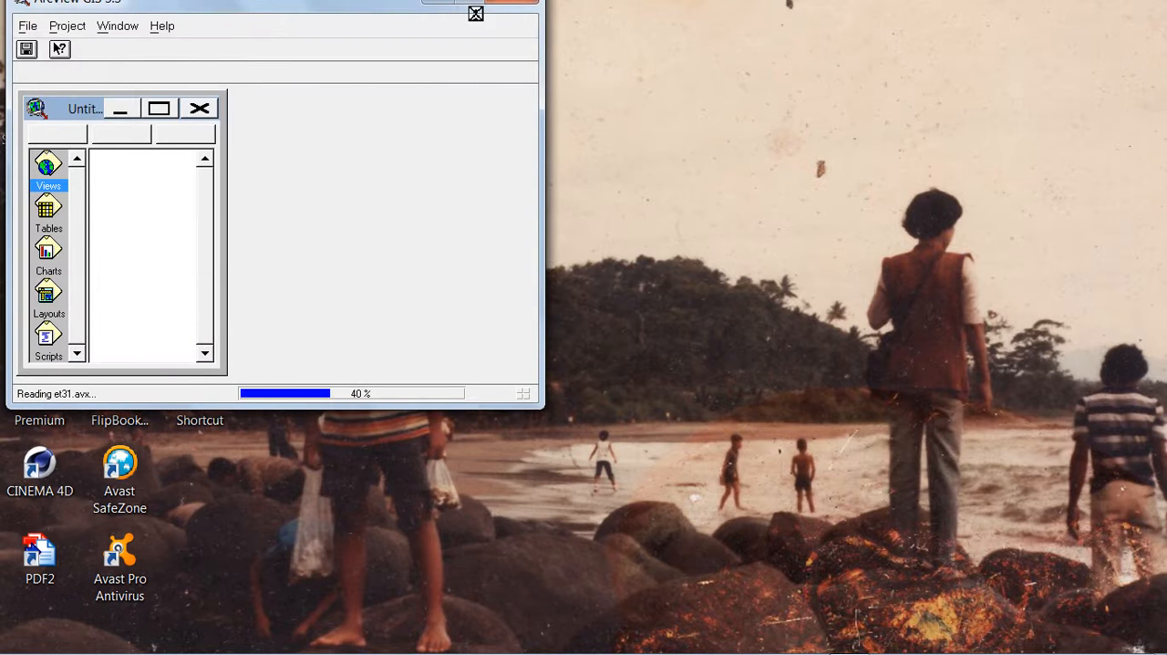
pyautogui.click(472, 3)
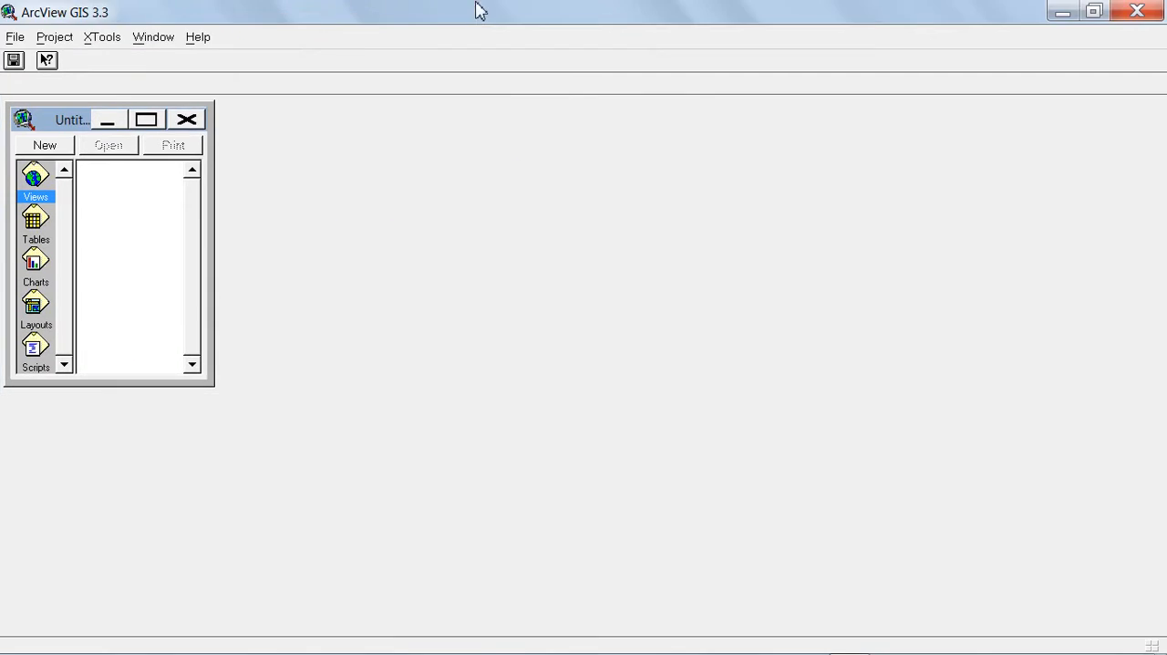
# Create a new view, accept the map and distance units notice, and move the view beside the project window.
pyautogui.click(44, 148)
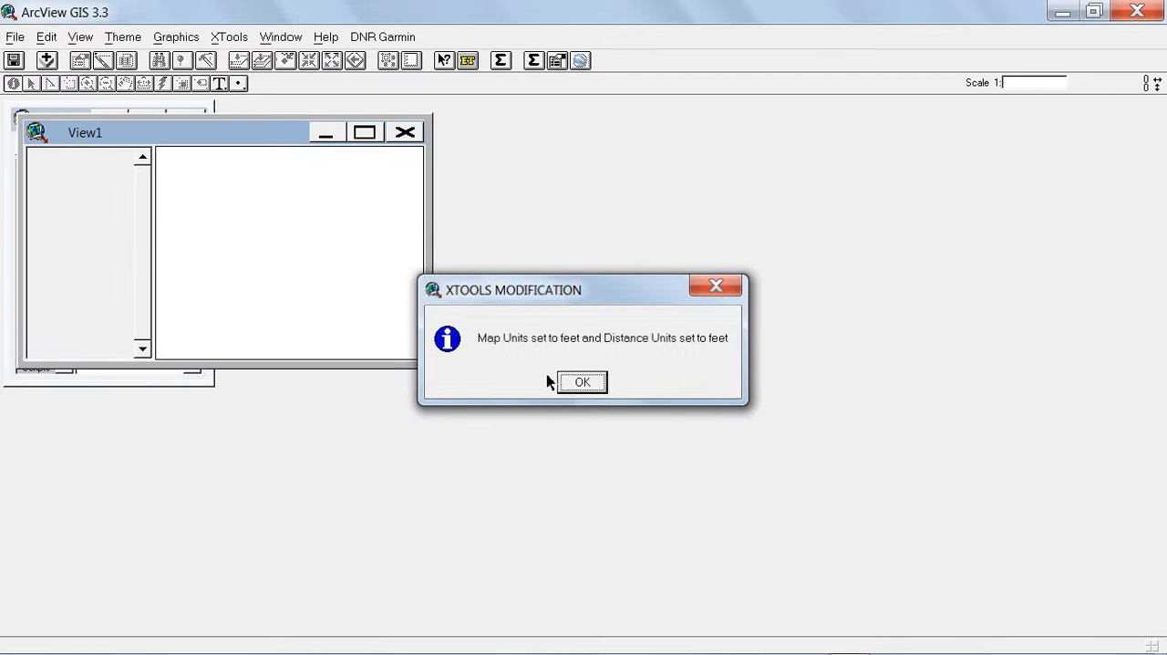
pyautogui.click(564, 379)
pyautogui.moveTo(84, 137); pyautogui.dragTo(324, 130)
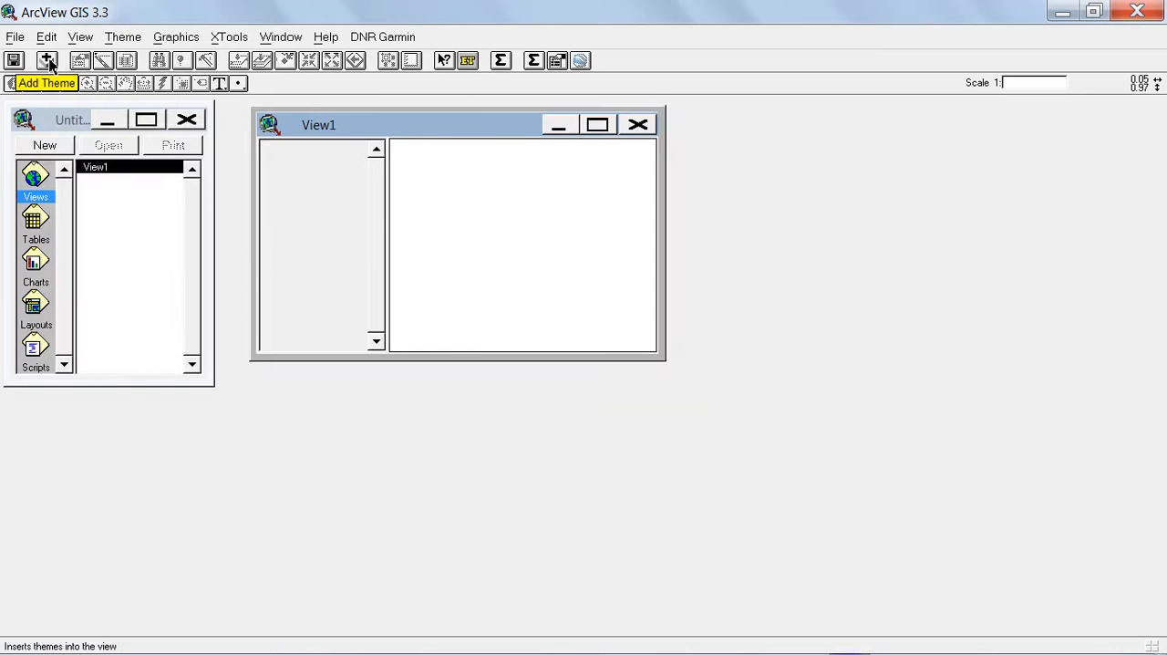
# Start adding a theme to View1 and browse to the e:\latihan_arcview folder.
pyautogui.click(48, 60)
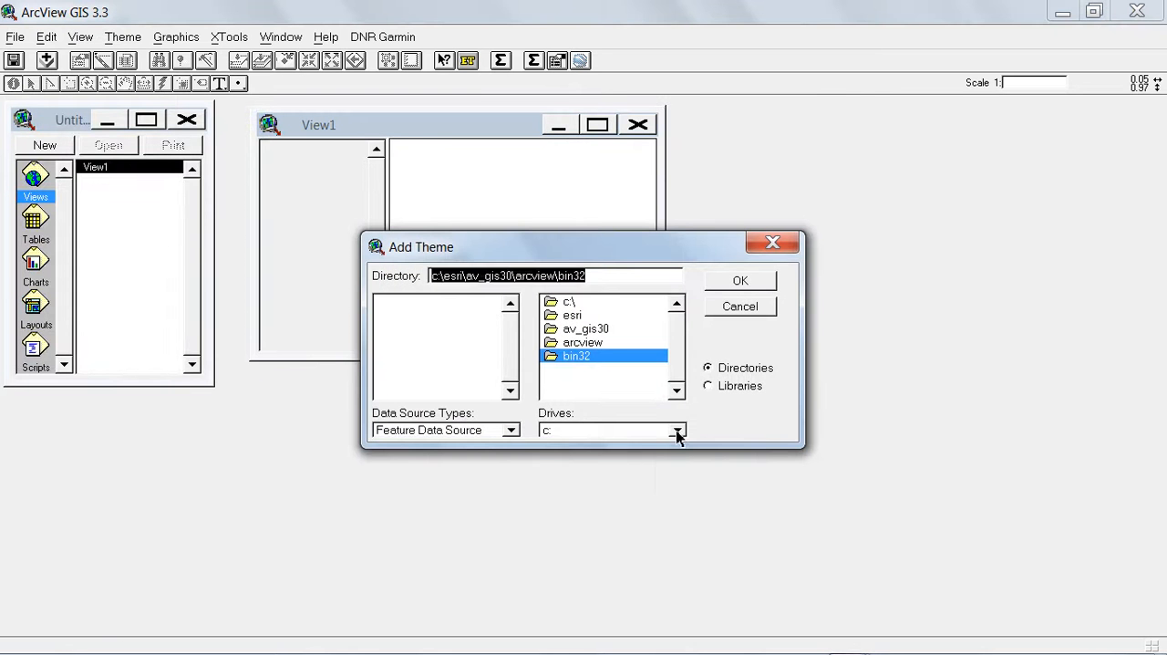
pyautogui.click(677, 430)
pyautogui.click(589, 481)
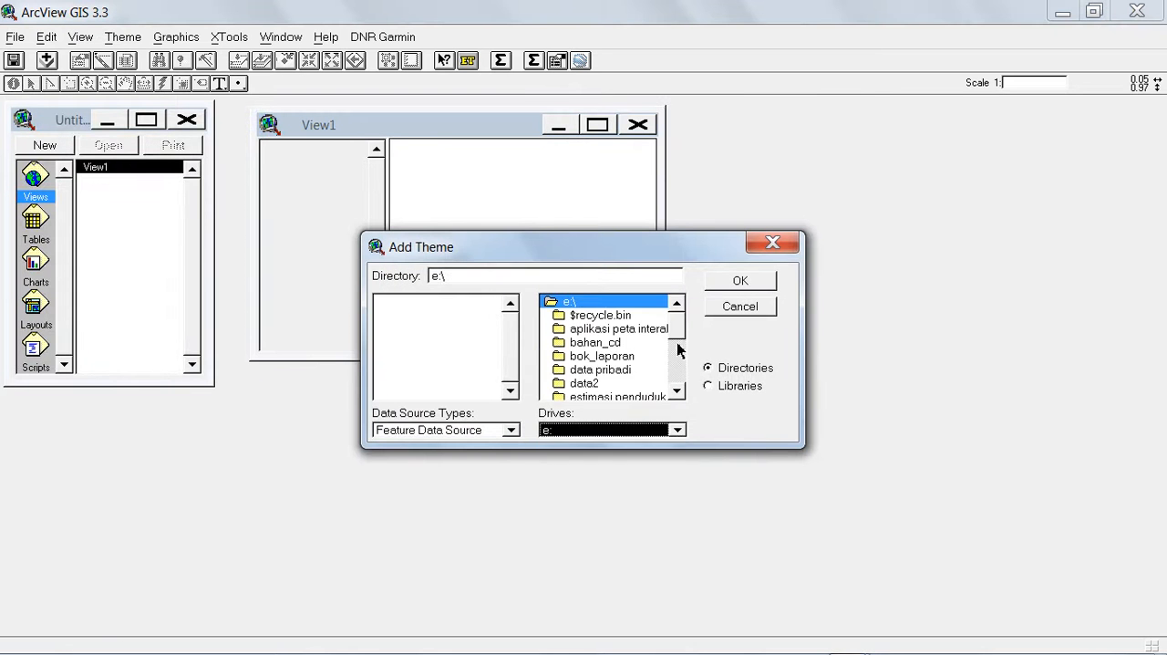
pyautogui.moveTo(681, 336); pyautogui.dragTo(681, 350)
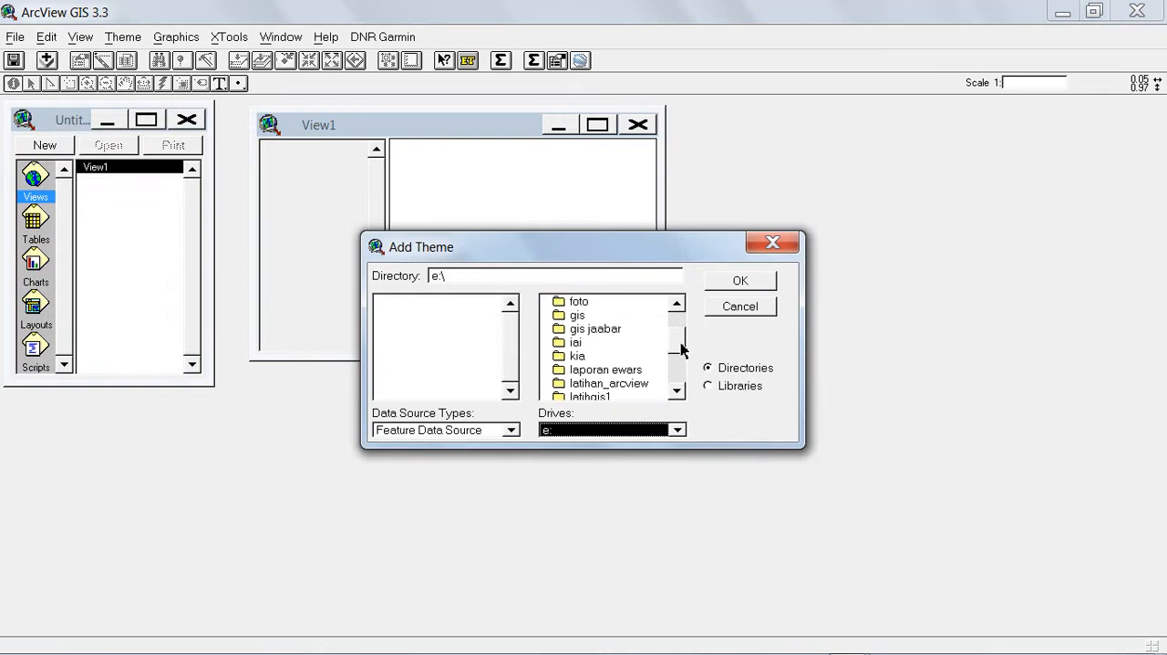
pyautogui.doubleClick(620, 384)
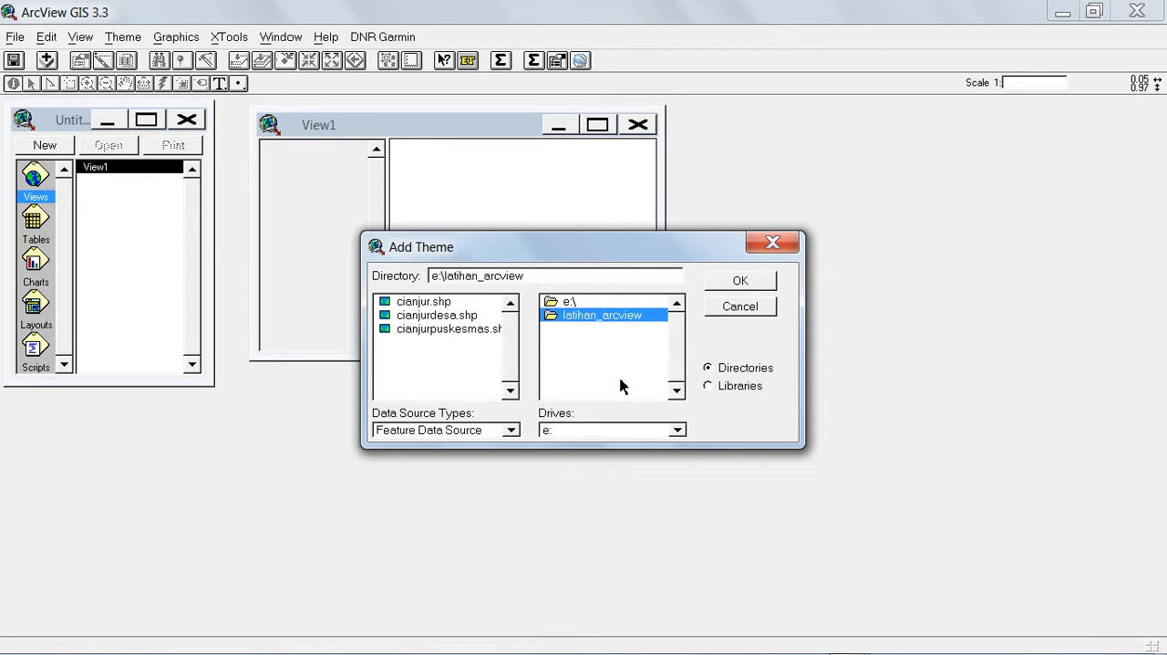
# Add cianjurpuskesmas.shp as a theme, turn on its display, and maximize View1.
pyautogui.click(431, 330)
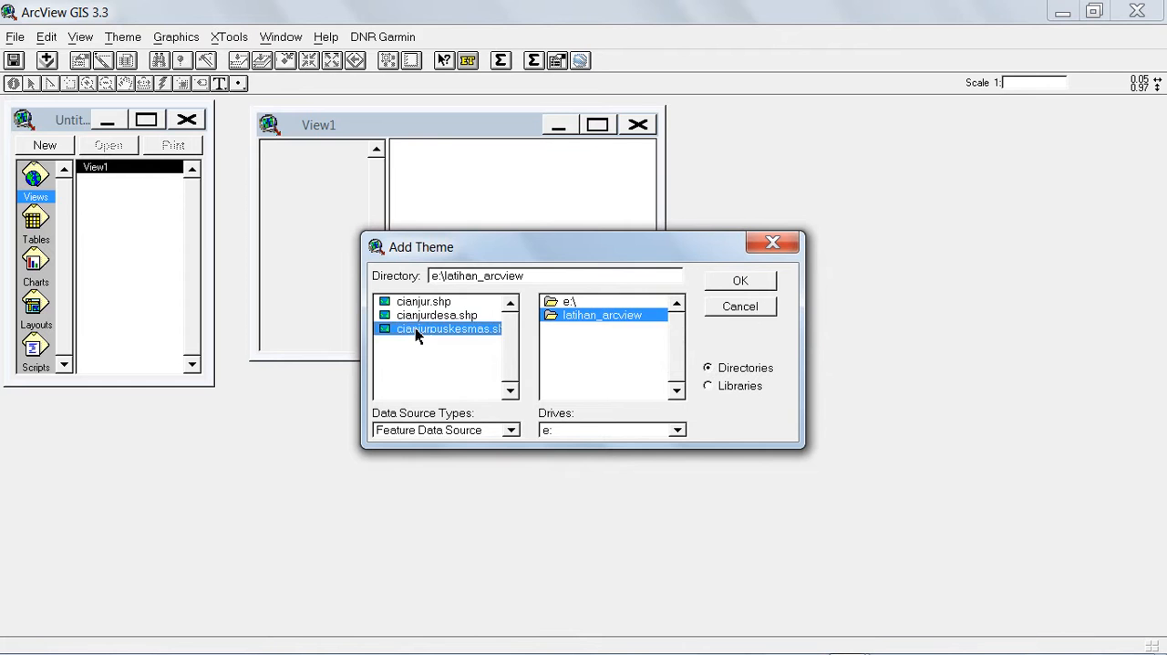
pyautogui.click(738, 281)
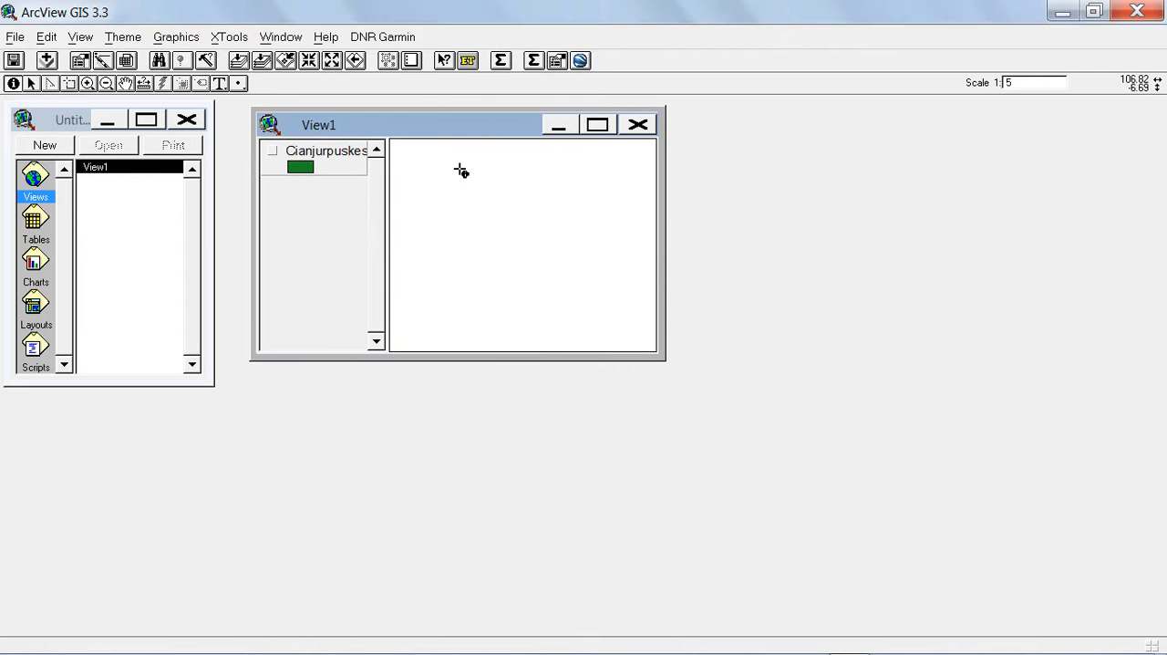
pyautogui.click(272, 150)
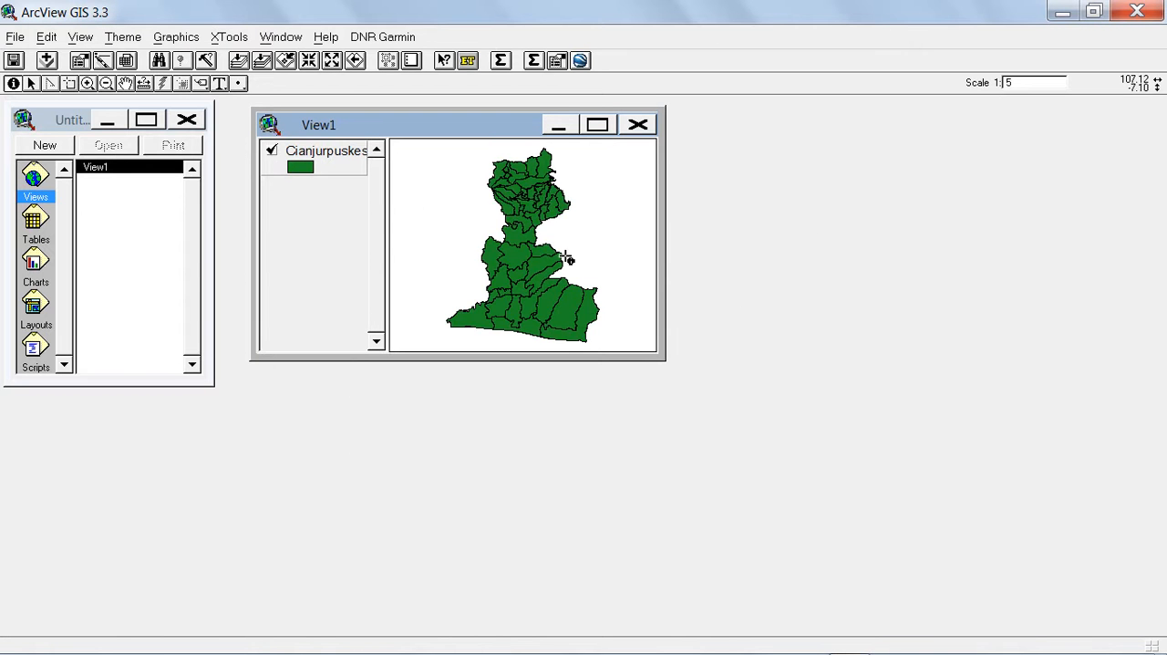
pyautogui.click(600, 128)
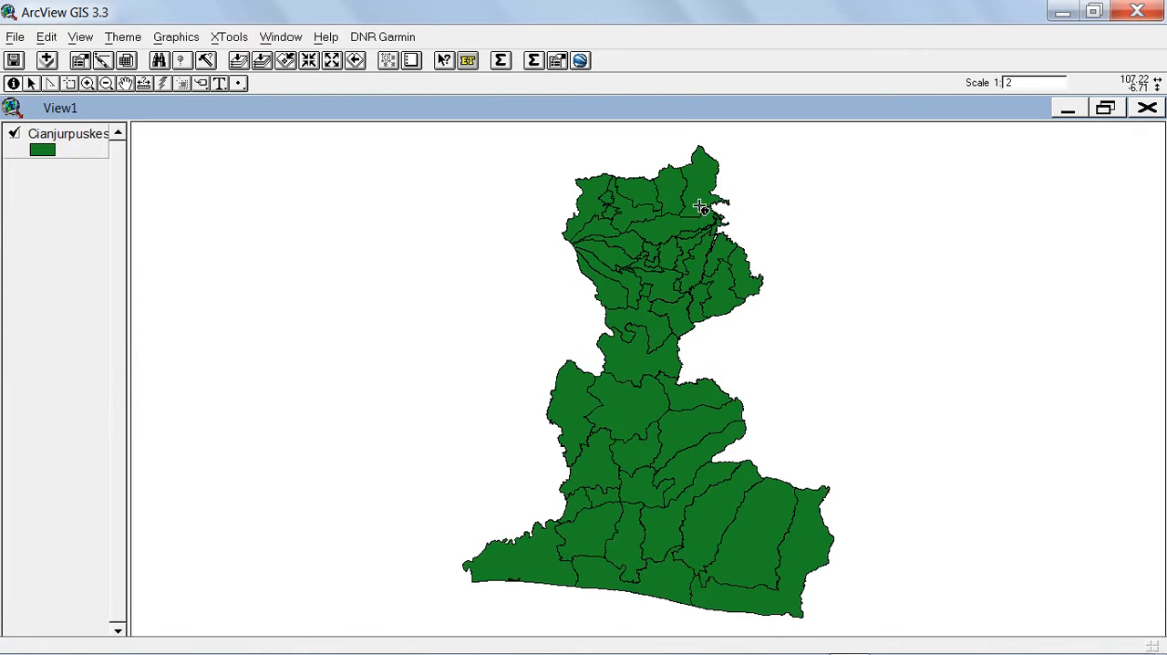